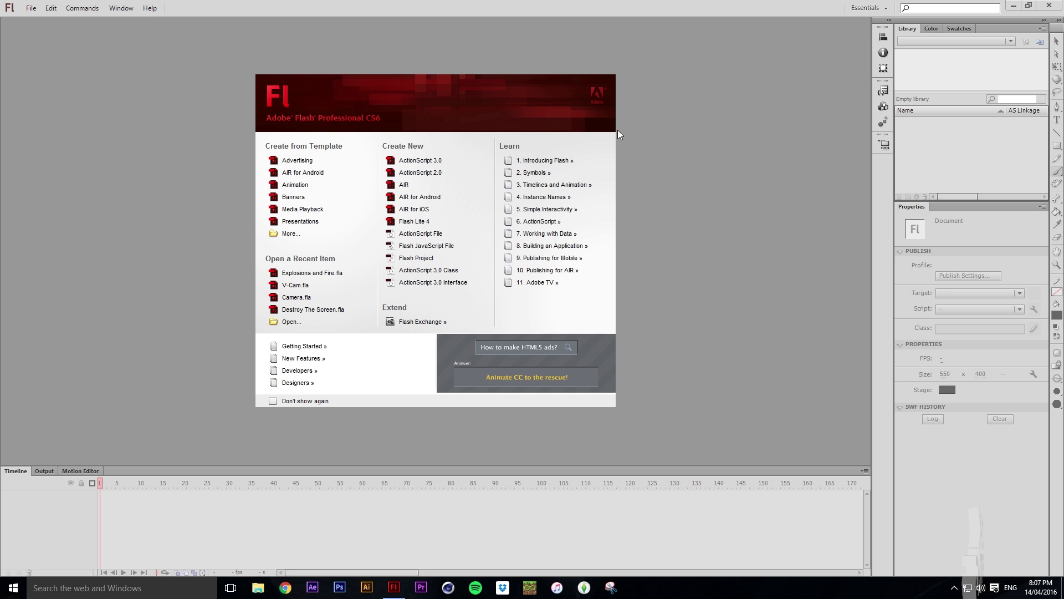
Create a new ActionScript 3.0 document and fit the stage in the window.
left_click(438, 163)
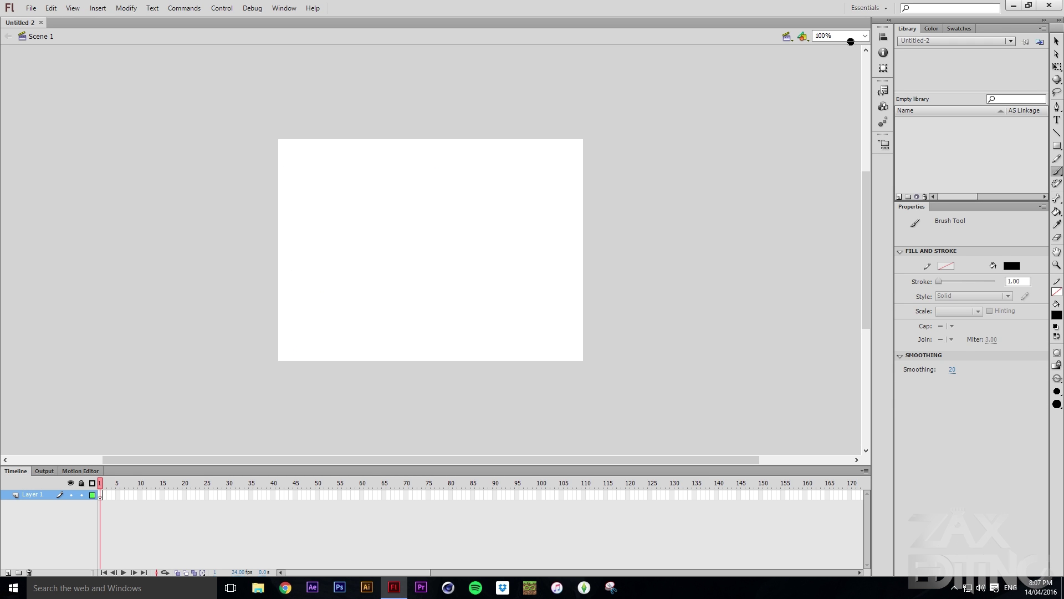
left_click(865, 35)
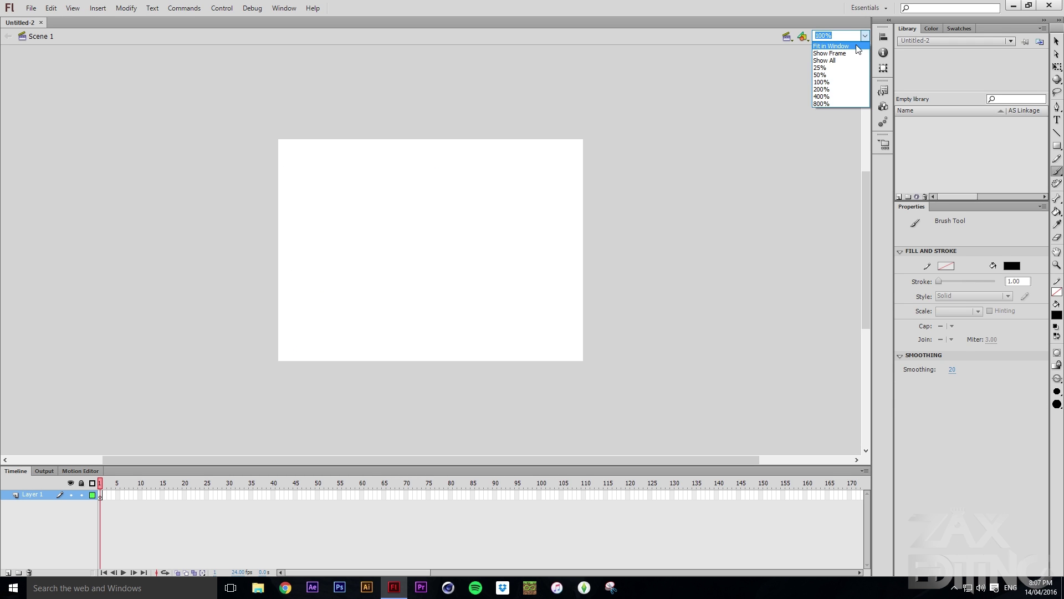
left_click(828, 43)
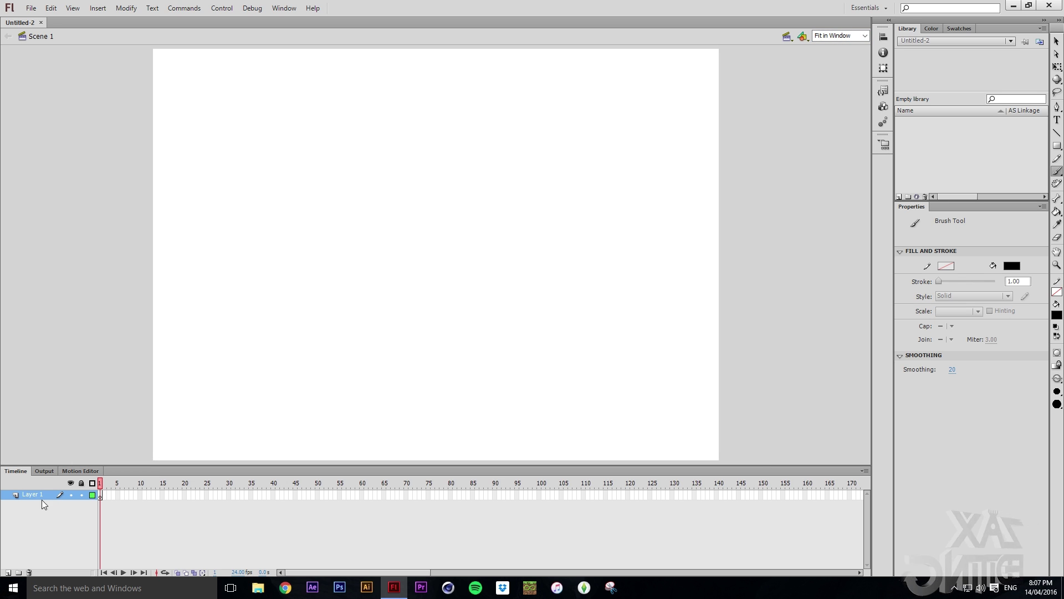
left_click(864, 36)
left_click(863, 37)
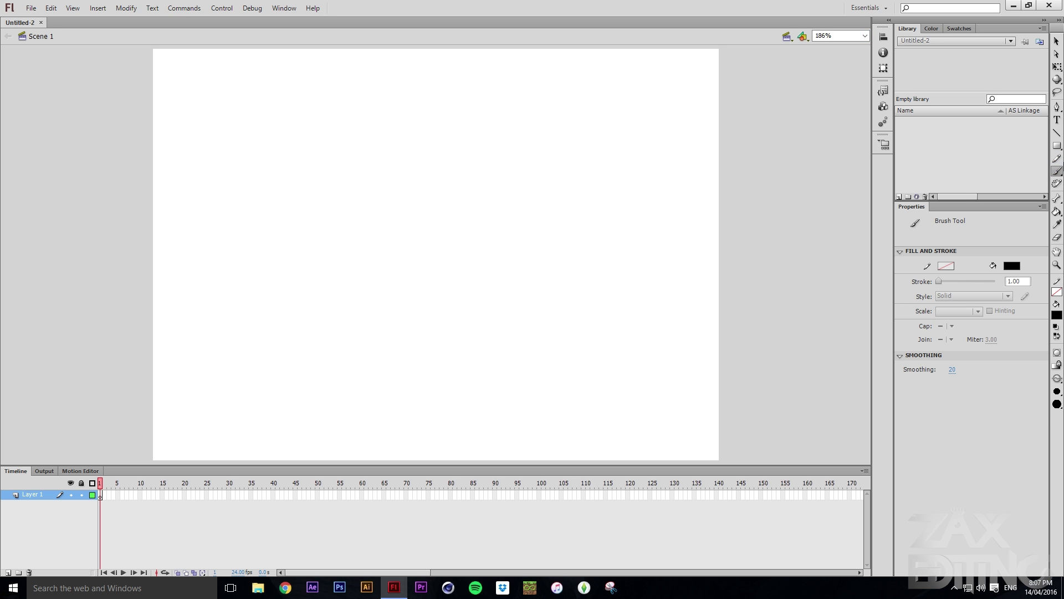
Activate the Brush tool and reduce the brush size by several increments.
left_click(1057, 184)
left_click(1057, 172)
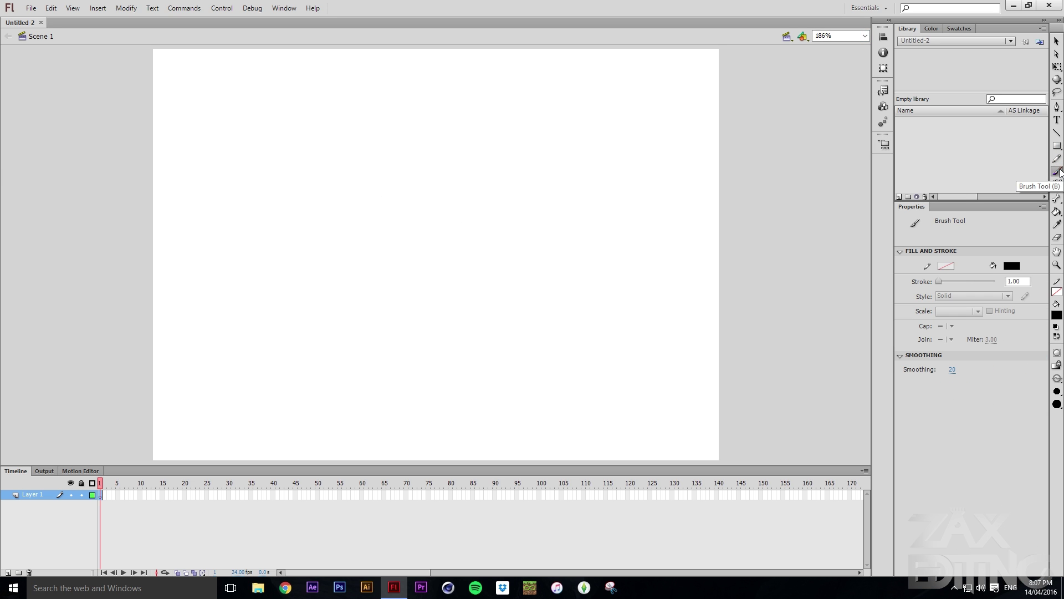
left_click(981, 172)
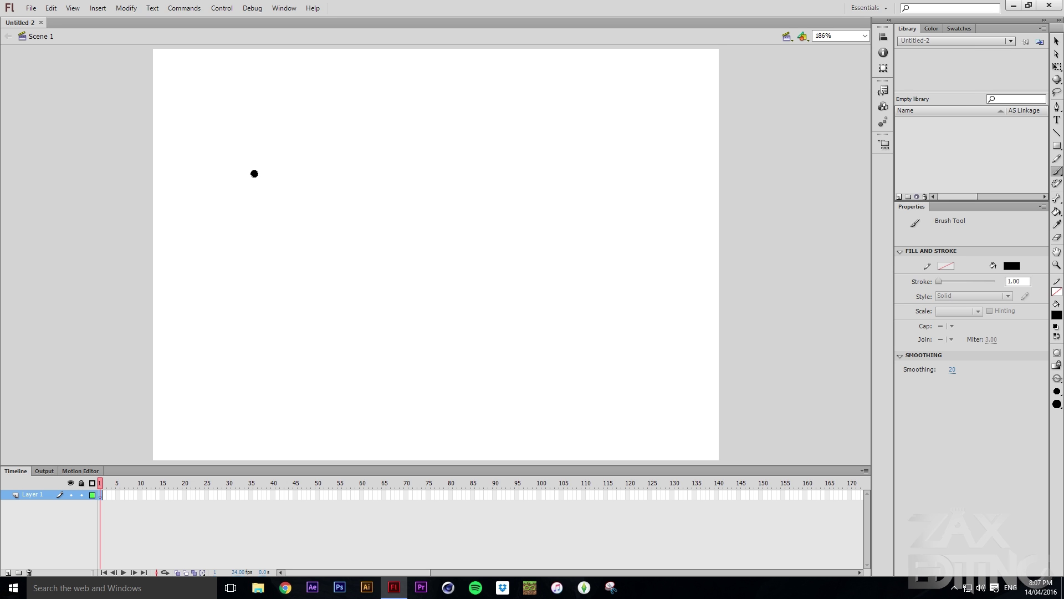
key("bracketleft")
key("bracketleft")
key("bracketleft")
key("bracketleft")
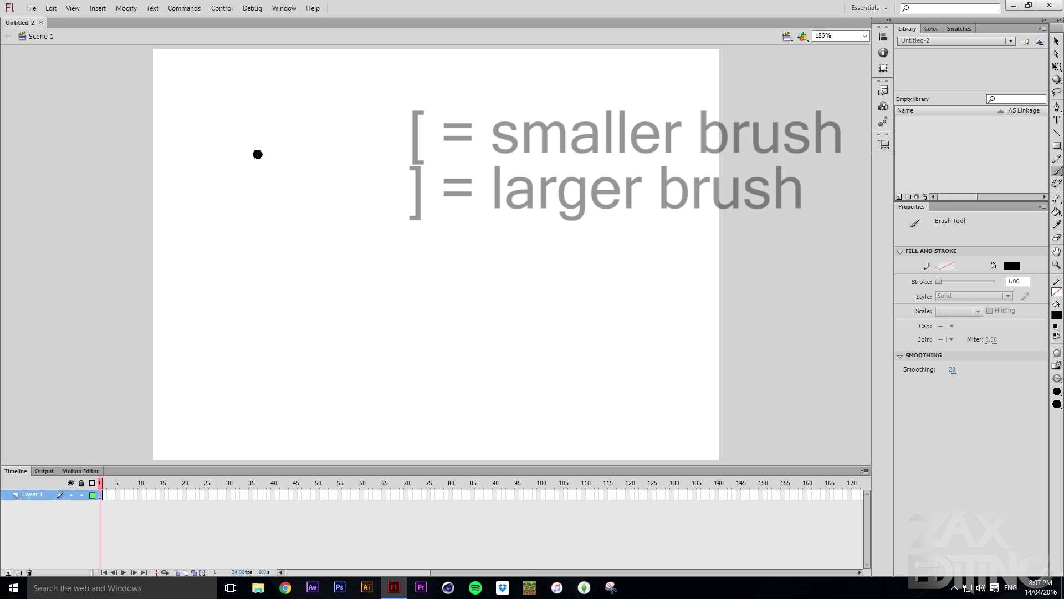
key("bracketleft")
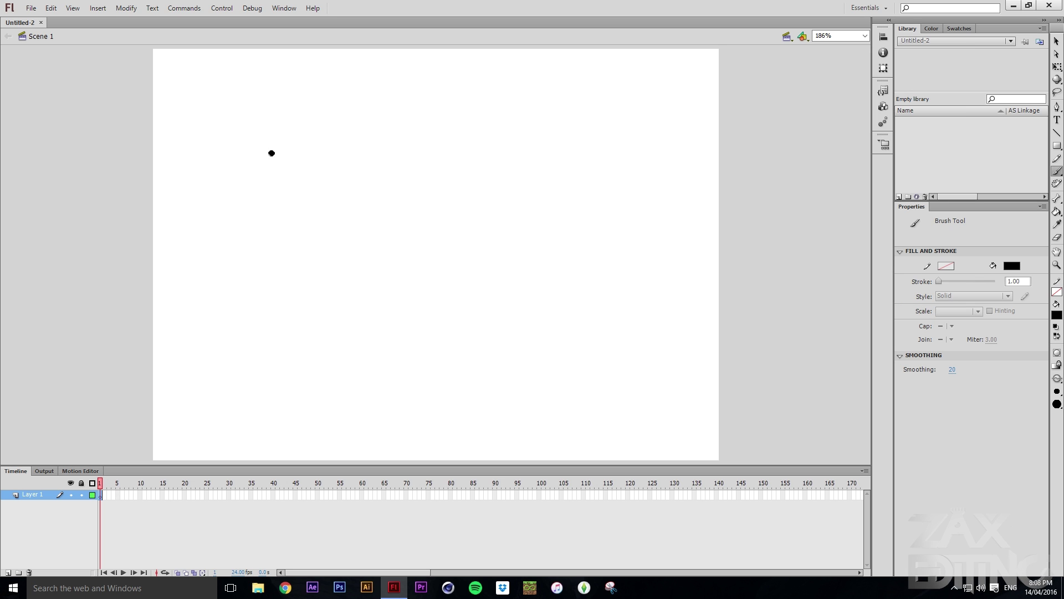
Brush three freehand ovals across the upper stage and two touching ovals below the first one.
mouse_move(222, 152)
left_mouse_down()
mouse_move(252, 157)
mouse_move(261, 123)
left_mouse_up()
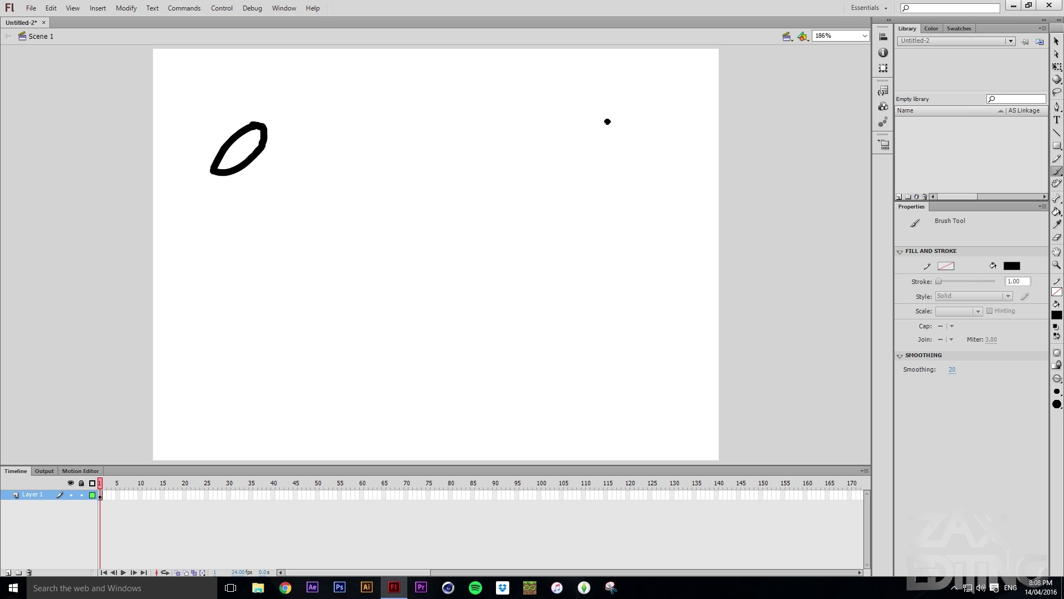
mouse_move(608, 120)
left_mouse_down()
mouse_move(580, 144)
mouse_move(612, 173)
mouse_move(608, 123)
left_mouse_up()
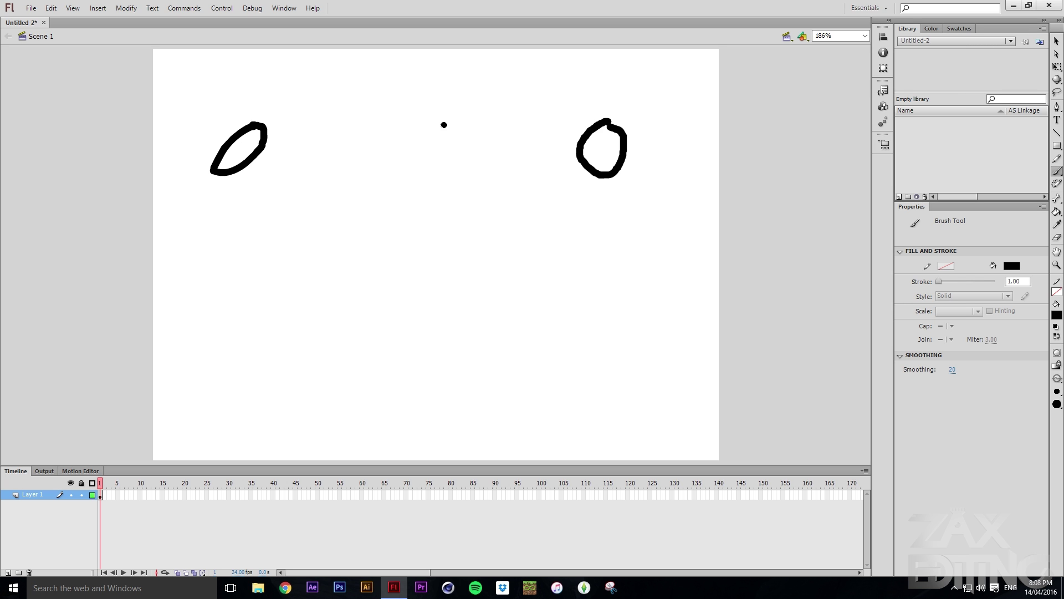
mouse_move(432, 123)
left_mouse_down()
mouse_move(402, 174)
mouse_move(435, 121)
left_mouse_up()
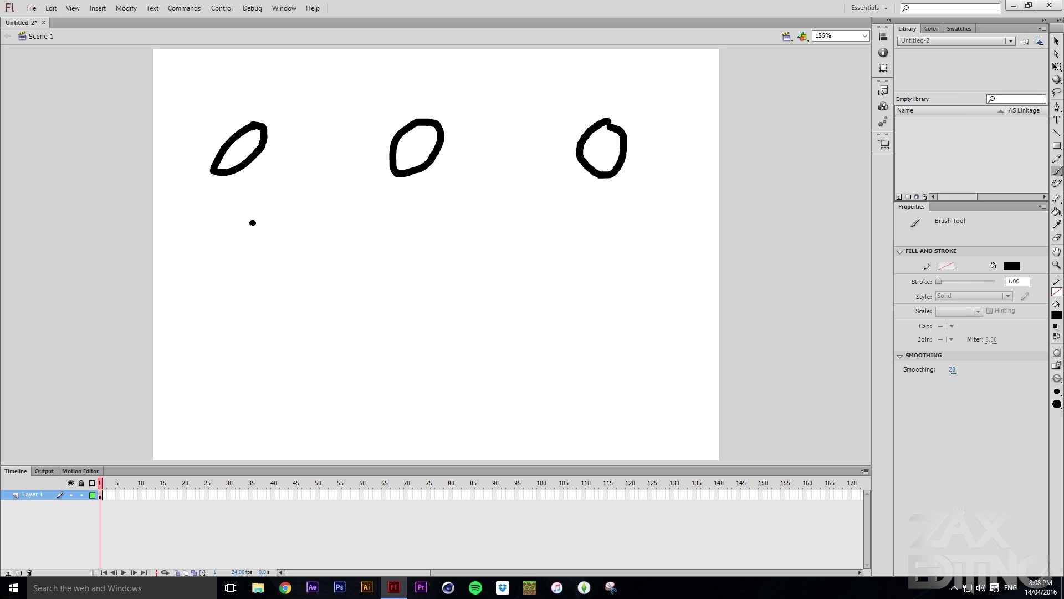
mouse_move(252, 224)
left_mouse_down()
mouse_move(226, 277)
mouse_move(258, 247)
mouse_move(244, 220)
left_mouse_up()
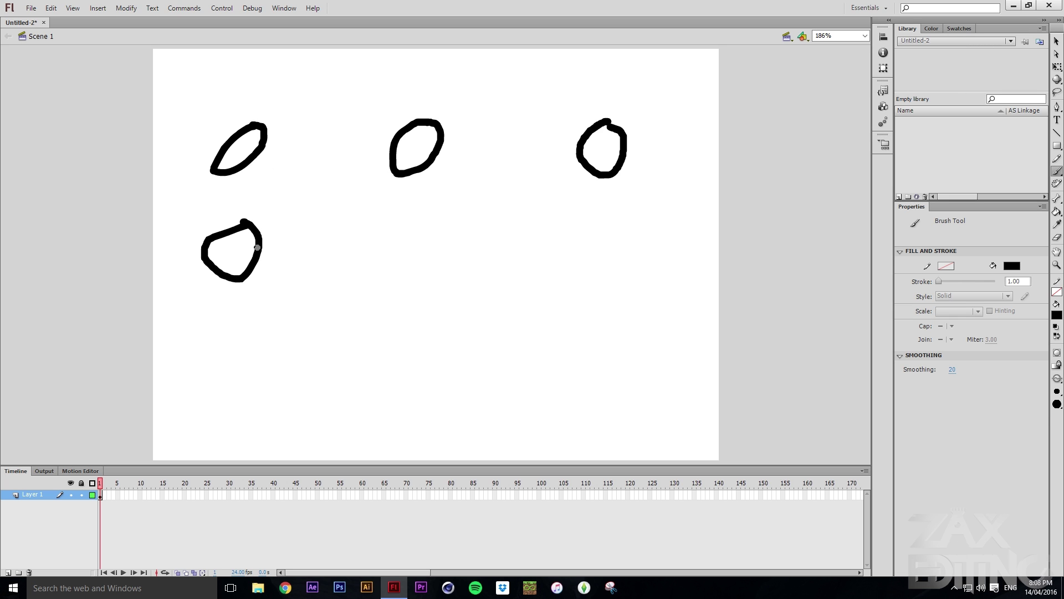
mouse_move(302, 223)
left_mouse_down()
mouse_move(268, 242)
mouse_move(280, 275)
mouse_move(299, 222)
left_mouse_up()
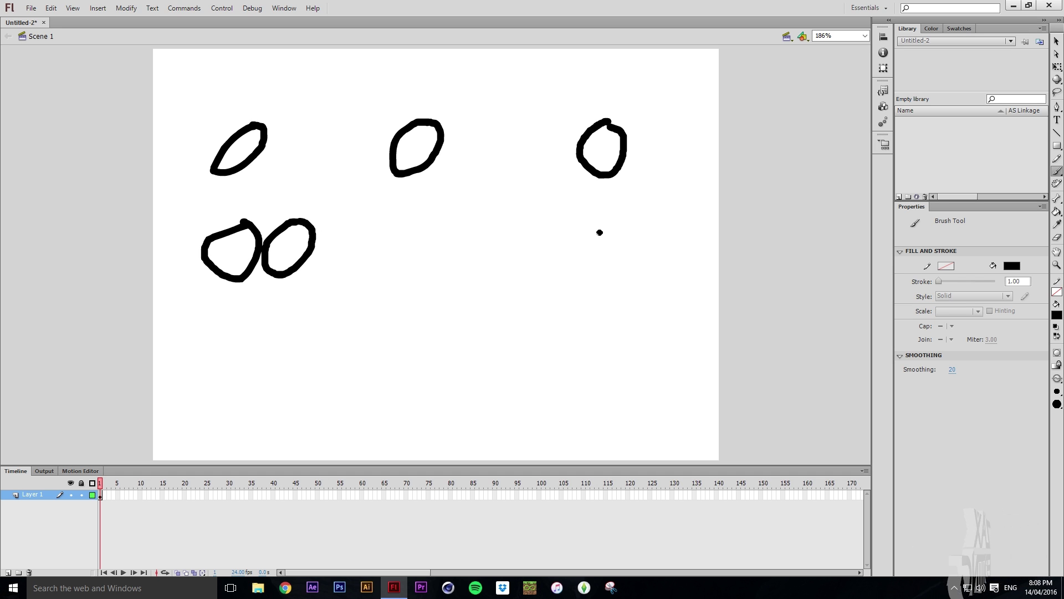
left_click_drag(600, 230, 578, 252)
key("ctrl+z")
mouse_move(499, 227)
left_mouse_down()
mouse_move(475, 229)
mouse_move(471, 216)
left_mouse_up()
mouse_move(577, 231)
left_mouse_down()
mouse_move(571, 270)
mouse_move(620, 248)
left_mouse_up()
key("ctrl+z")
key("ctrl+z")
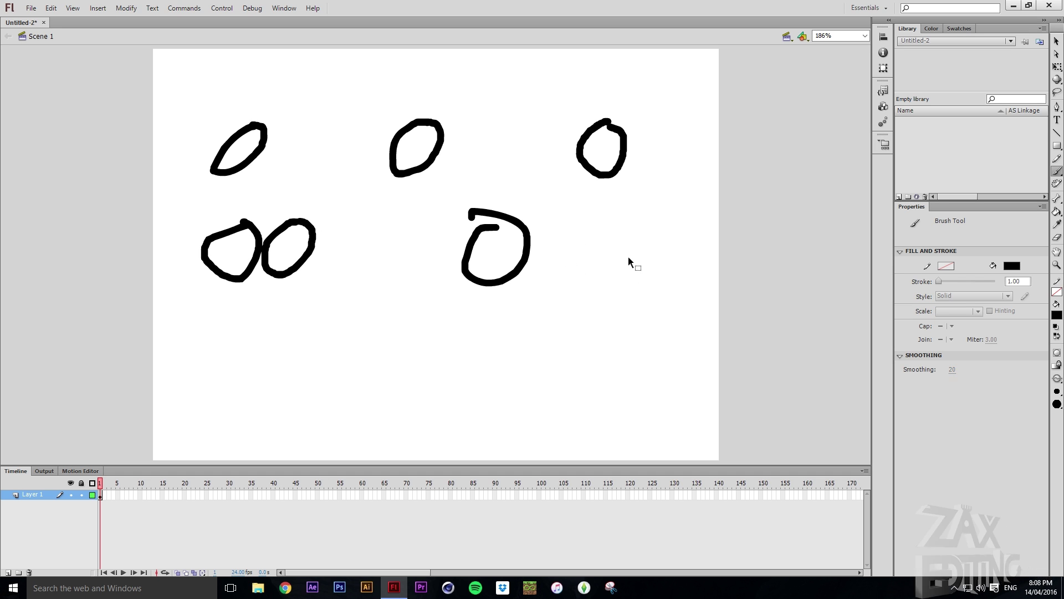
key("ctrl+z")
left_click_drag(558, 224, 552, 264)
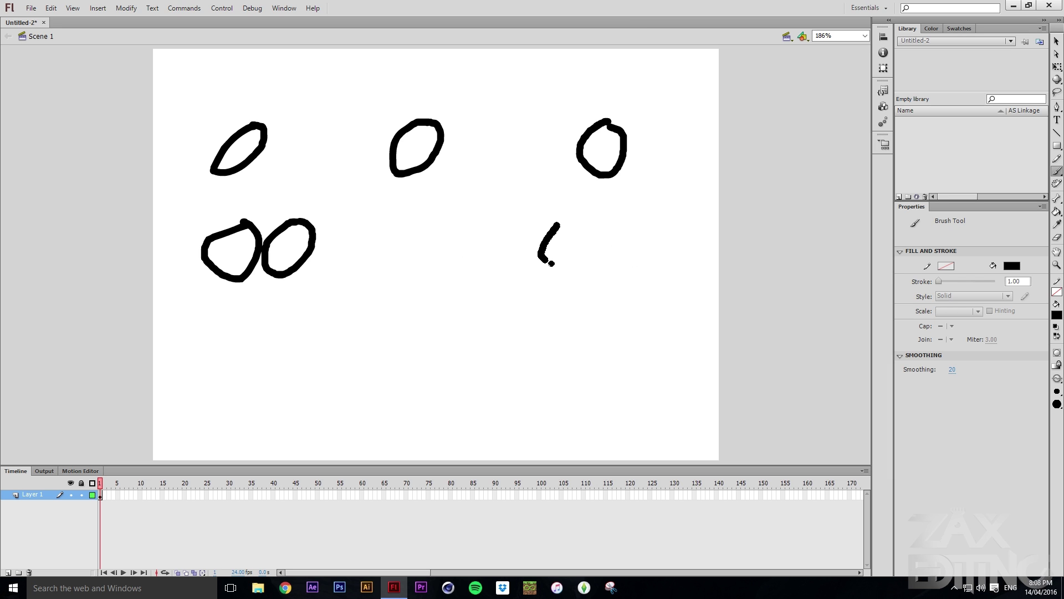
mouse_move(609, 231)
left_mouse_down()
mouse_move(585, 269)
mouse_move(612, 230)
left_mouse_up()
key("ctrl+z")
key("ctrl+z")
Brush one oval below the middle oval and two touching ovals below the rightmost one.
mouse_move(433, 227)
left_mouse_down()
mouse_move(409, 282)
mouse_move(433, 235)
left_mouse_up()
left_click_drag(540, 268, 535, 230)
mouse_move(615, 231)
left_mouse_down()
mouse_move(585, 272)
mouse_move(607, 236)
left_mouse_up()
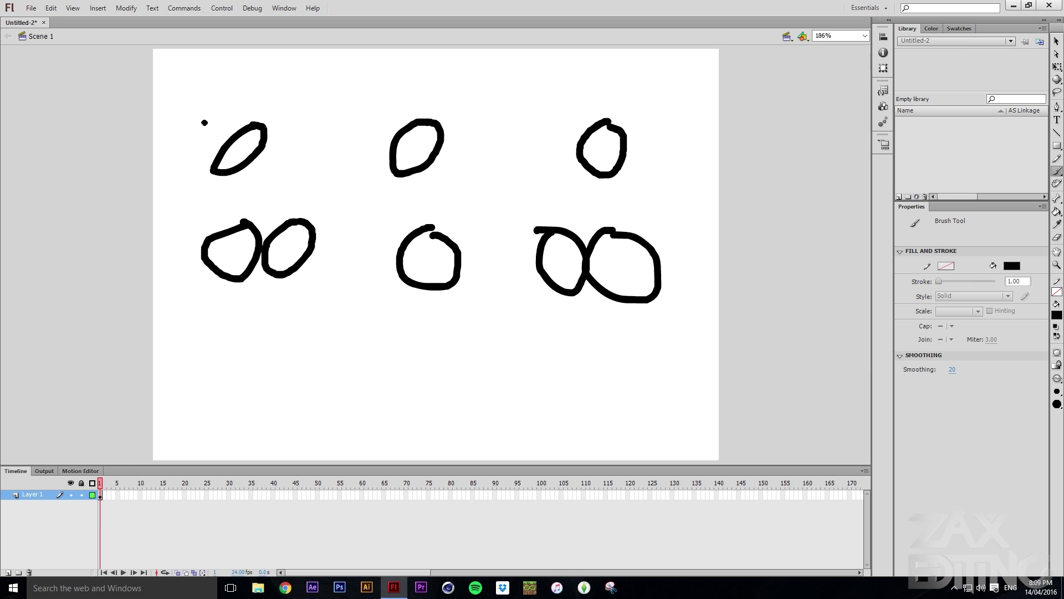
Undo all the brushed ovals to clear the stage.
key("ctrl+z")
key("ctrl+z")
key("ctrl+z")
key("ctrl+z")
key("ctrl+z")
key("ctrl+z")
key("ctrl+z")
key("ctrl+z")
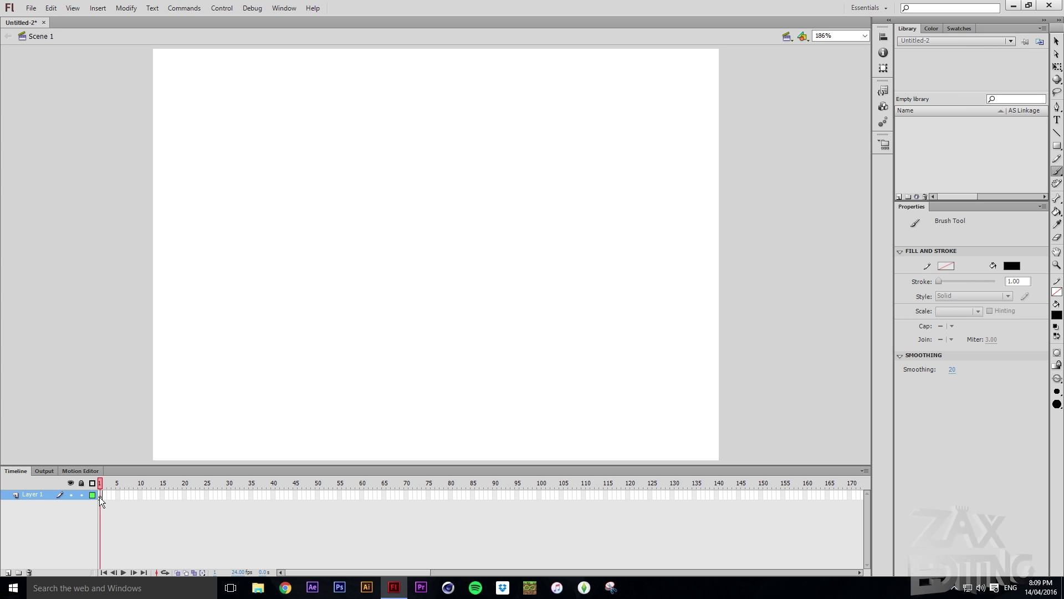
Try a freehand brushed circle in the upper-left area of the stage, and undo it.
left_click(91, 484)
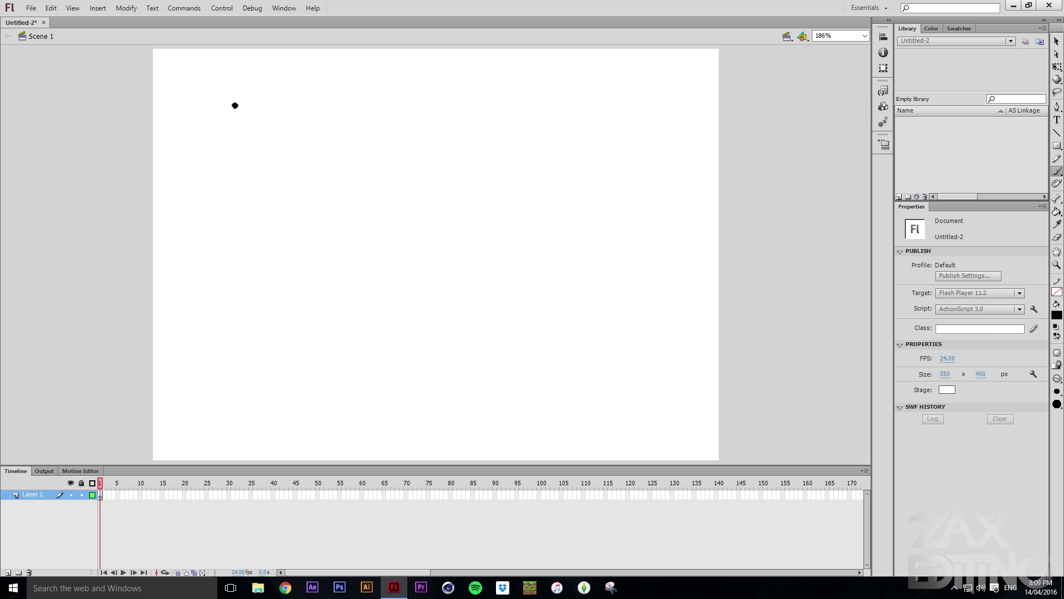
mouse_move(252, 115)
left_mouse_down()
mouse_move(219, 157)
mouse_move(255, 153)
mouse_move(255, 117)
left_mouse_up()
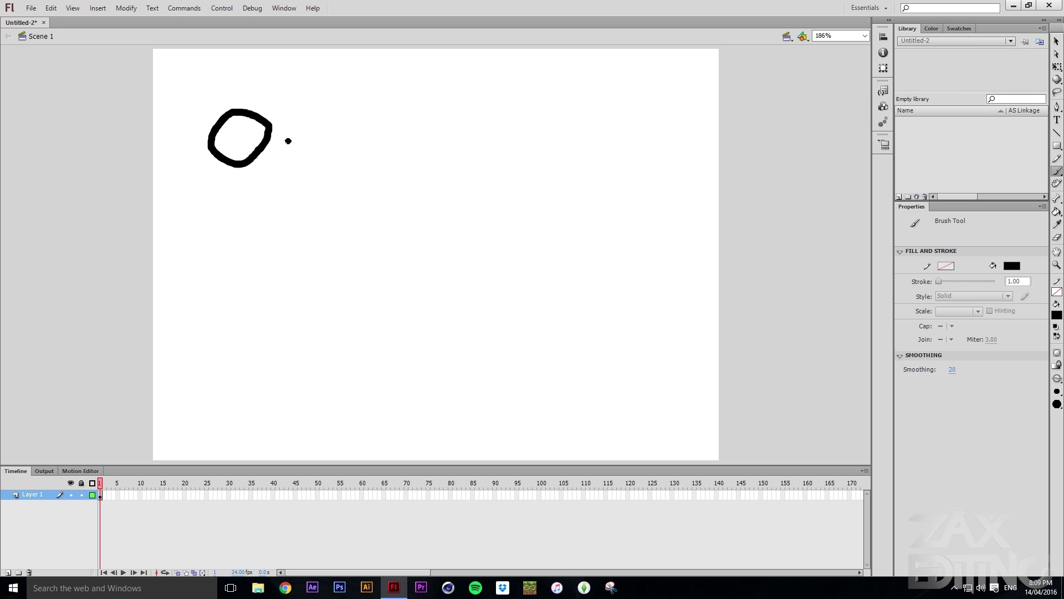
key("ctrl+z")
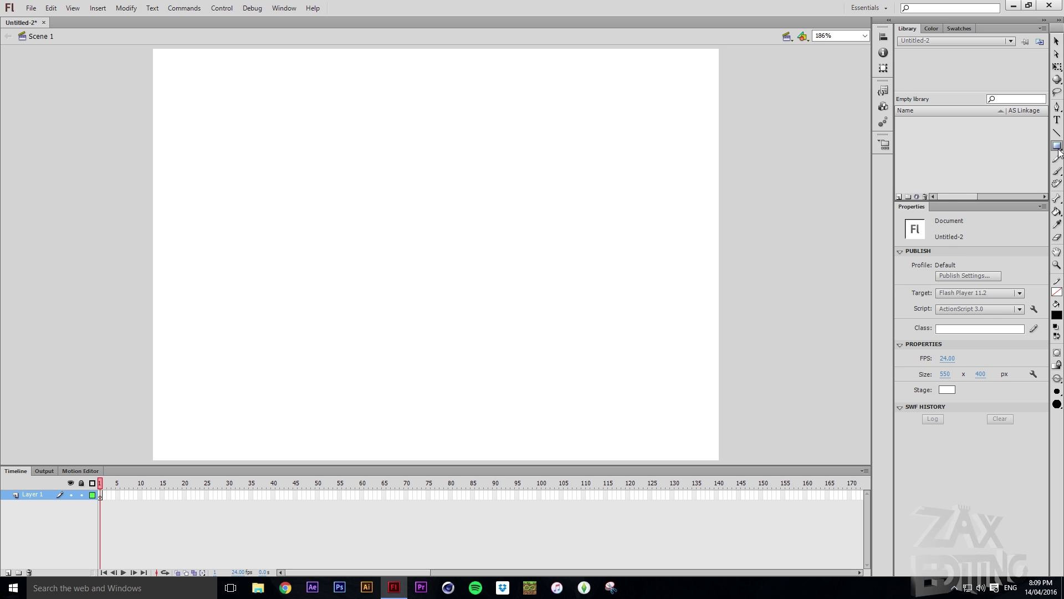
Switch to the Oval tool and set it to no fill with a black stroke.
left_click(1057, 145)
left_click(1027, 158)
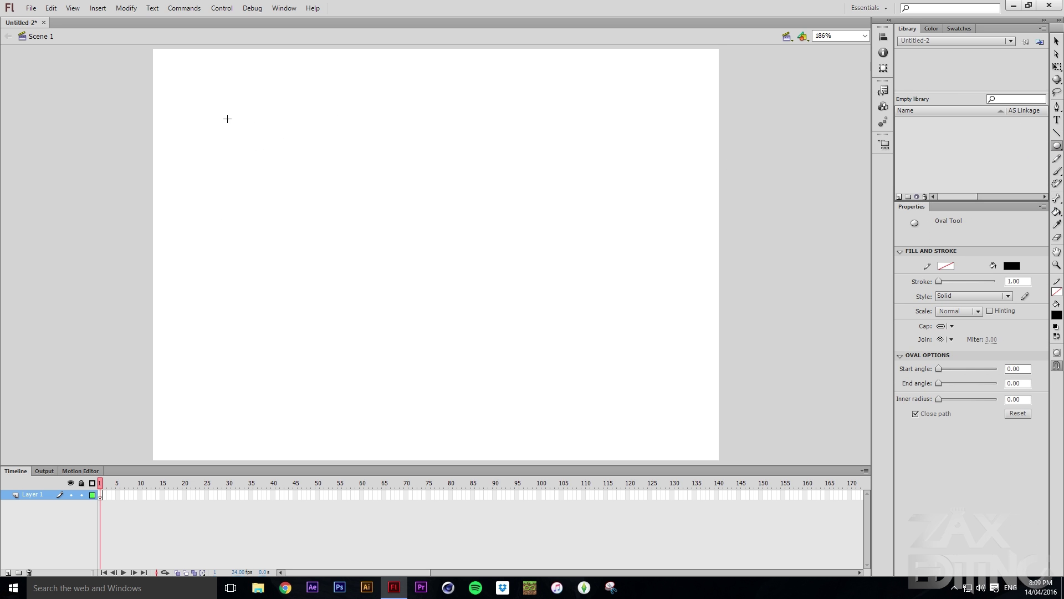
left_click_drag(257, 149, 314, 207)
key("ctrl+z")
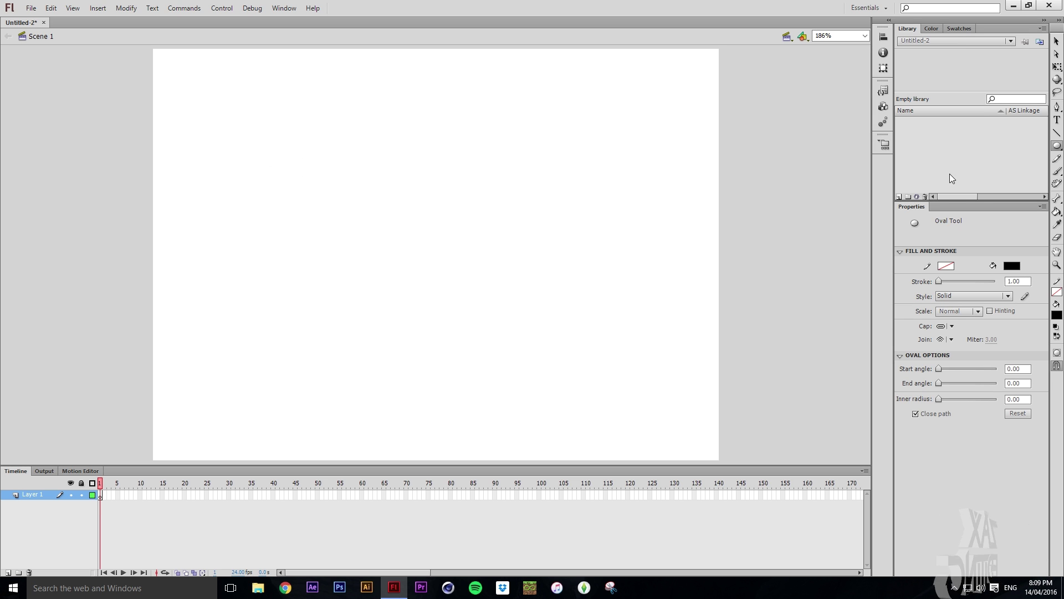
left_click(1009, 265)
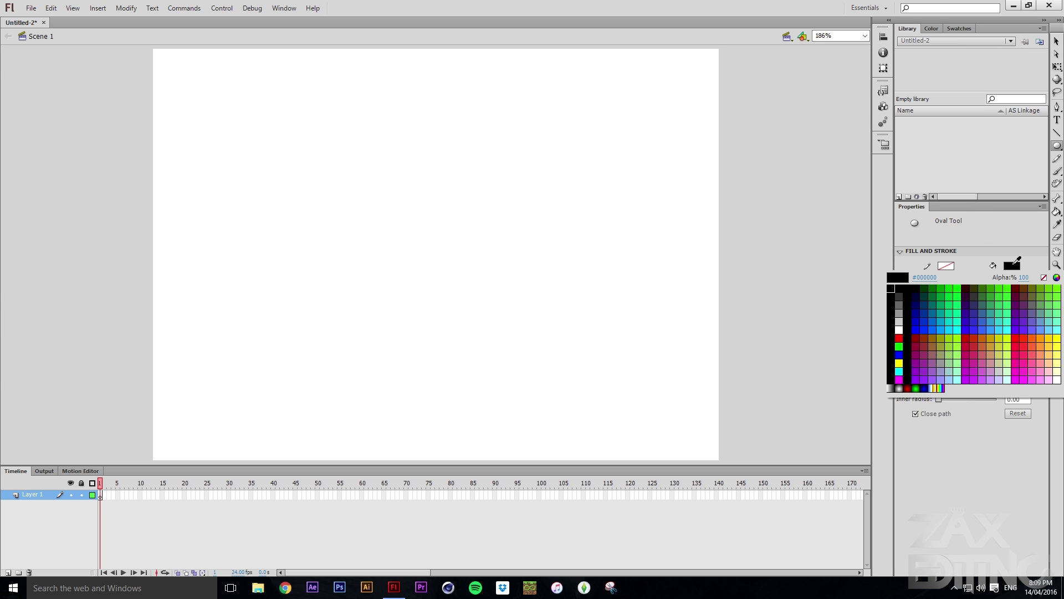
left_click(1043, 277)
left_click(946, 265)
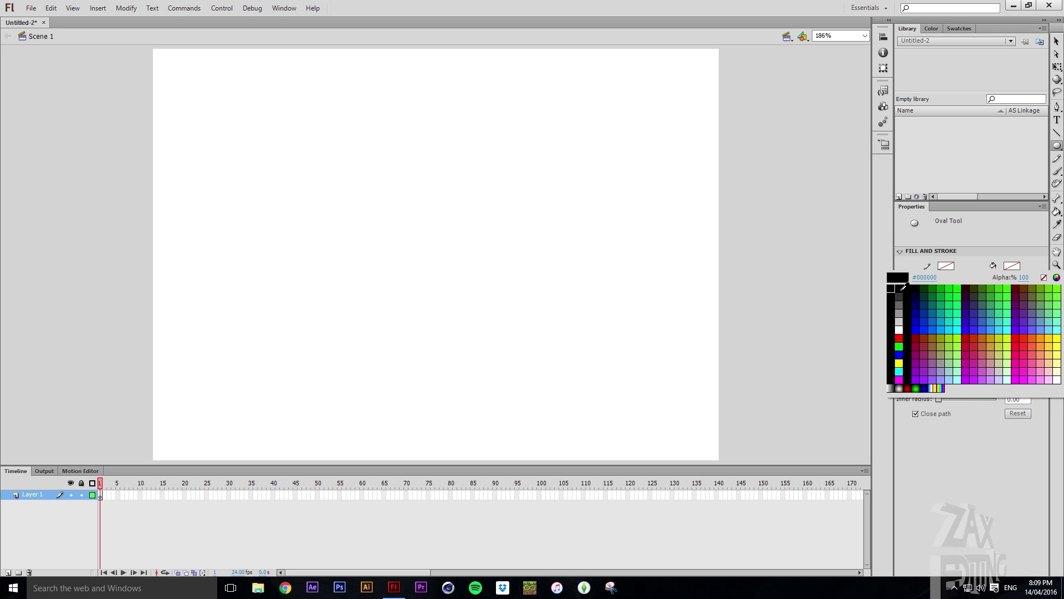
left_click(923, 289)
Test the outline on a trial circle, undo it, and set the Oval tool's stroke thickness to 5.
left_click_drag(952, 280, 926, 281)
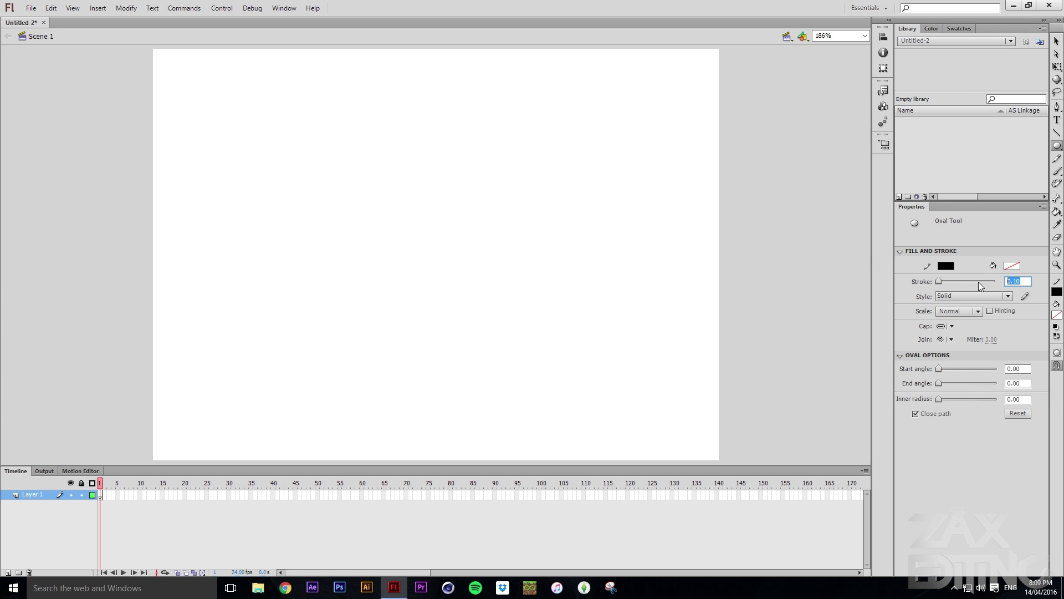
mouse_move(293, 112)
left_mouse_down()
mouse_move(340, 171)
mouse_move(418, 202)
mouse_move(447, 238)
mouse_move(390, 176)
mouse_move(353, 186)
mouse_move(291, 114)
mouse_move(355, 174)
left_mouse_up()
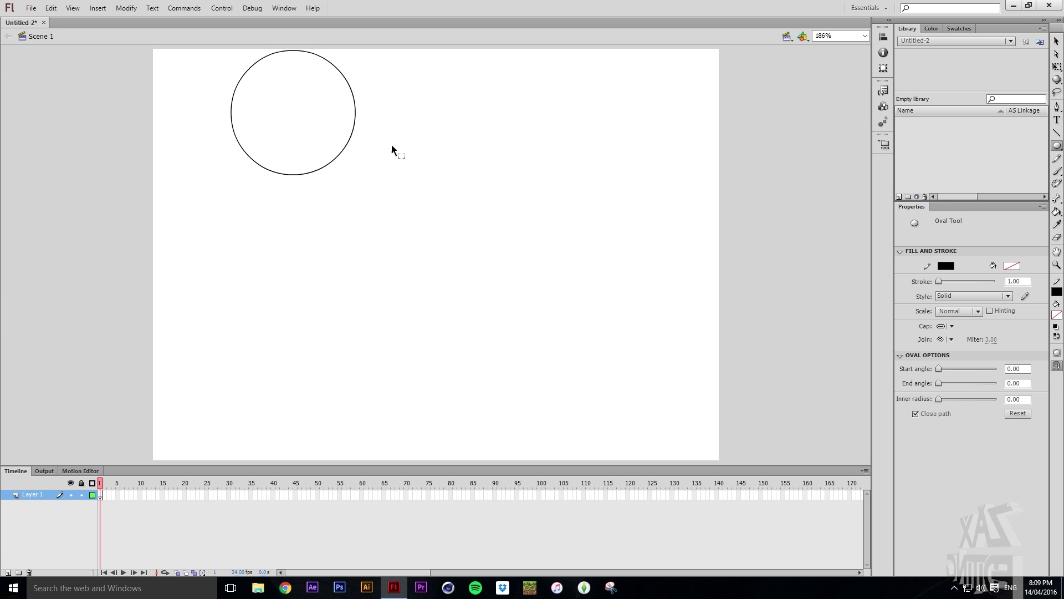
key("ctrl+z")
left_click(1013, 281)
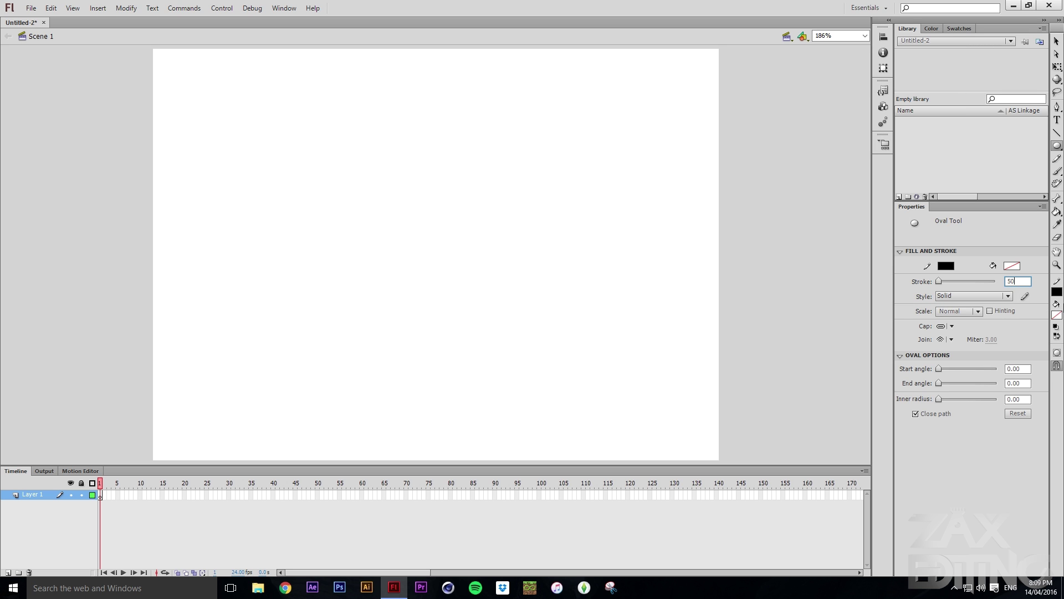
key("Return")
Draw a small circle outline in the upper-left area of the stage on frame 1.
left_click_drag(238, 152, 321, 232)
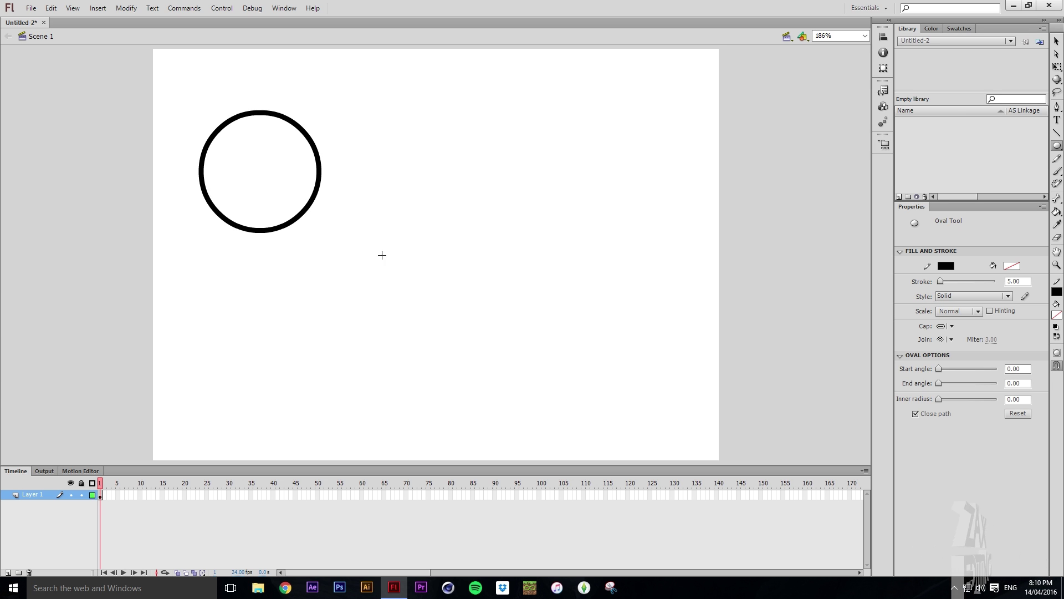
key("ctrl+z")
left_click_drag(208, 122, 276, 176)
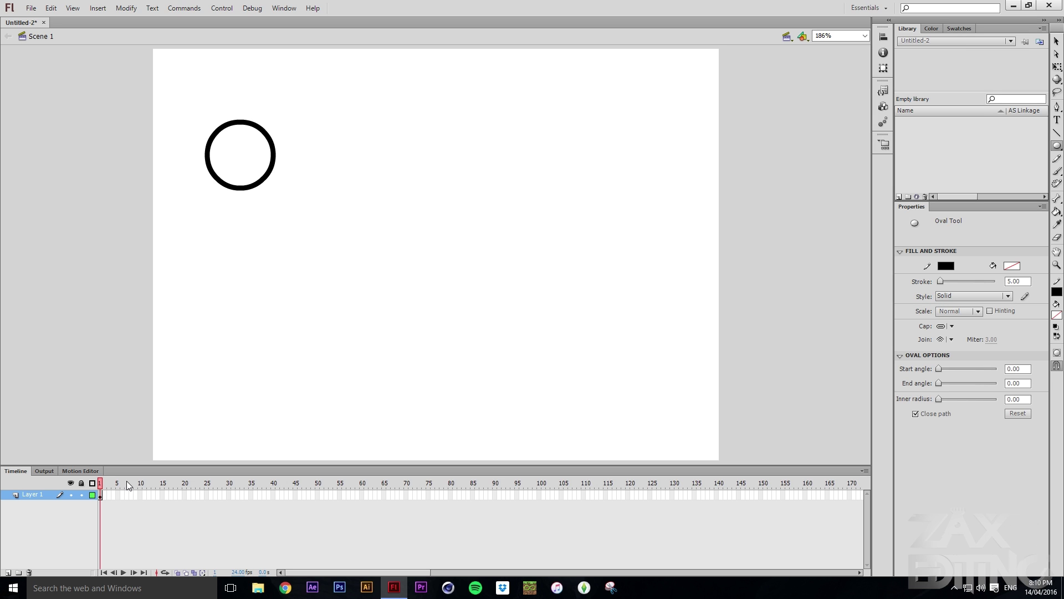
Add a blank keyframe at frame 2 and turn on onion skinning.
key("F7")
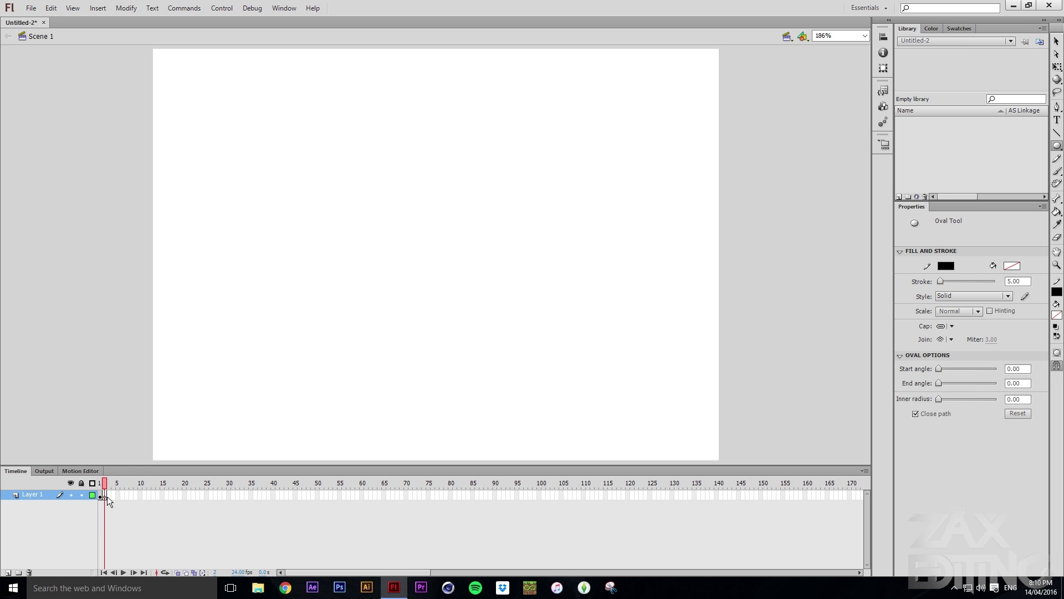
left_click(177, 572)
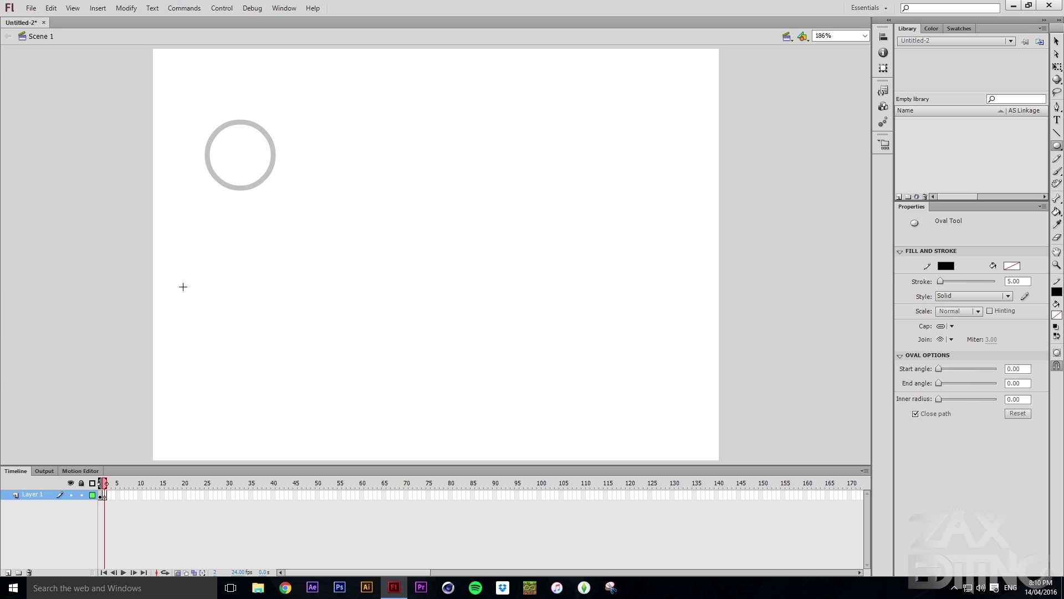
left_click(100, 484)
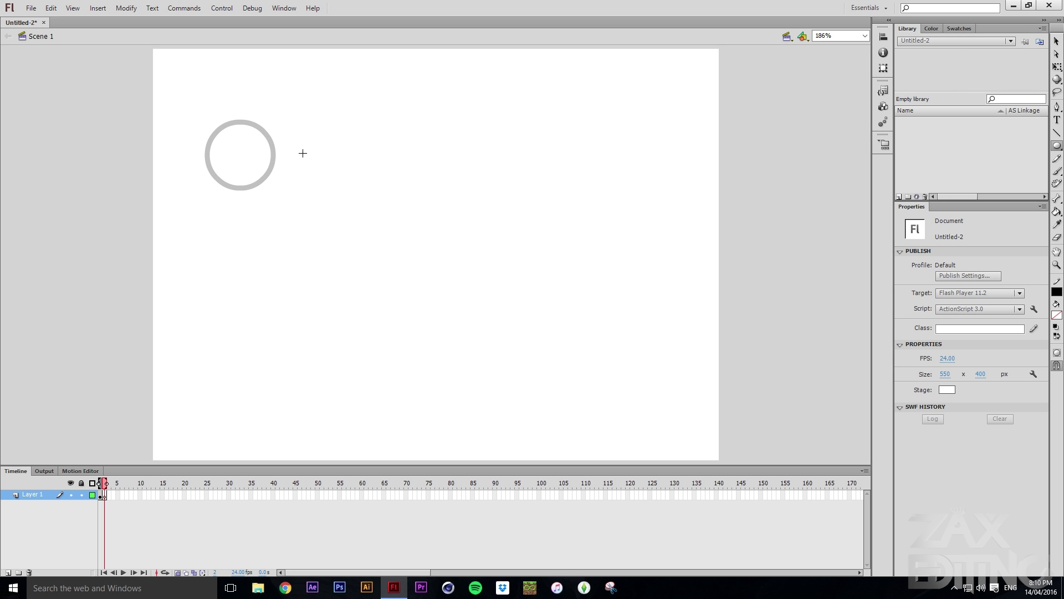
Draw one circle per blank keyframe from frame 2 to frame 6, each placed further right, and return to frame 1.
left_click_drag(305, 154, 341, 123)
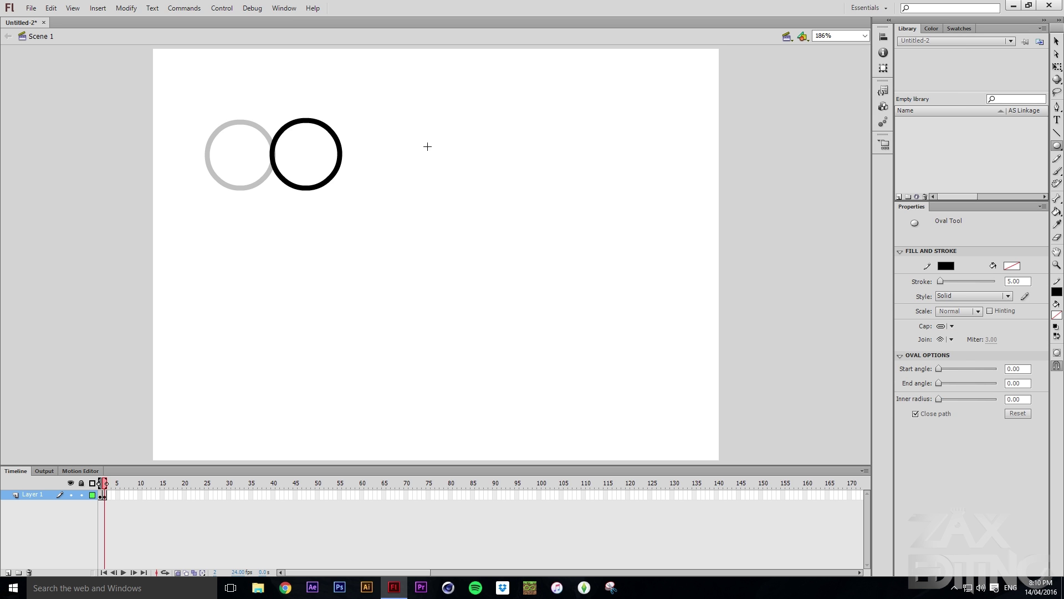
key("F7")
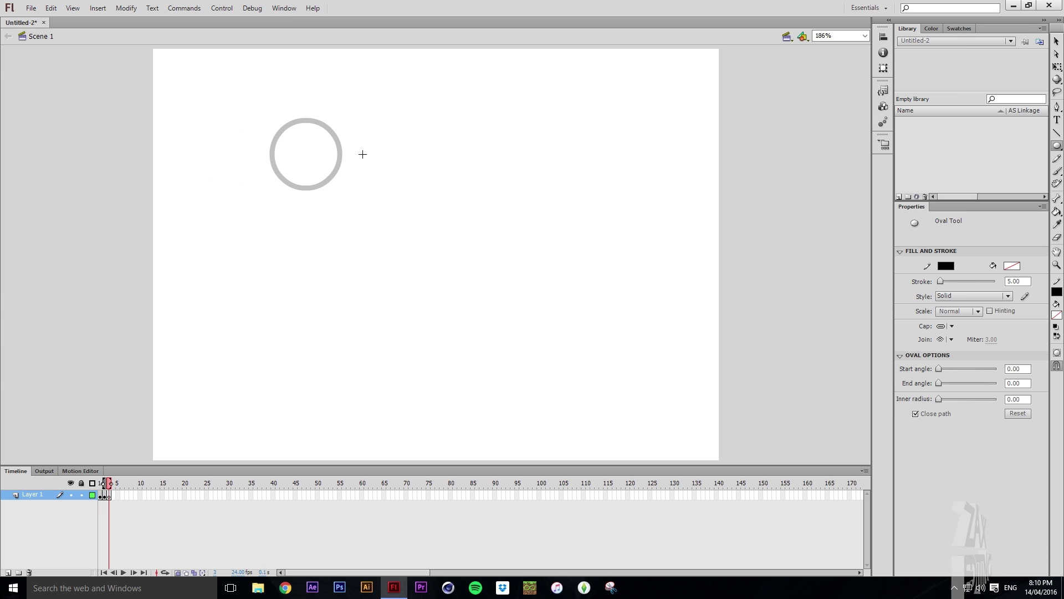
mouse_move(363, 154)
left_mouse_down()
mouse_move(400, 138)
mouse_move(364, 154)
mouse_move(418, 136)
mouse_move(497, 131)
mouse_move(573, 192)
left_mouse_up()
key("F7")
key("F7")
key("F7")
left_click_drag(589, 128, 653, 189)
left_click(99, 483)
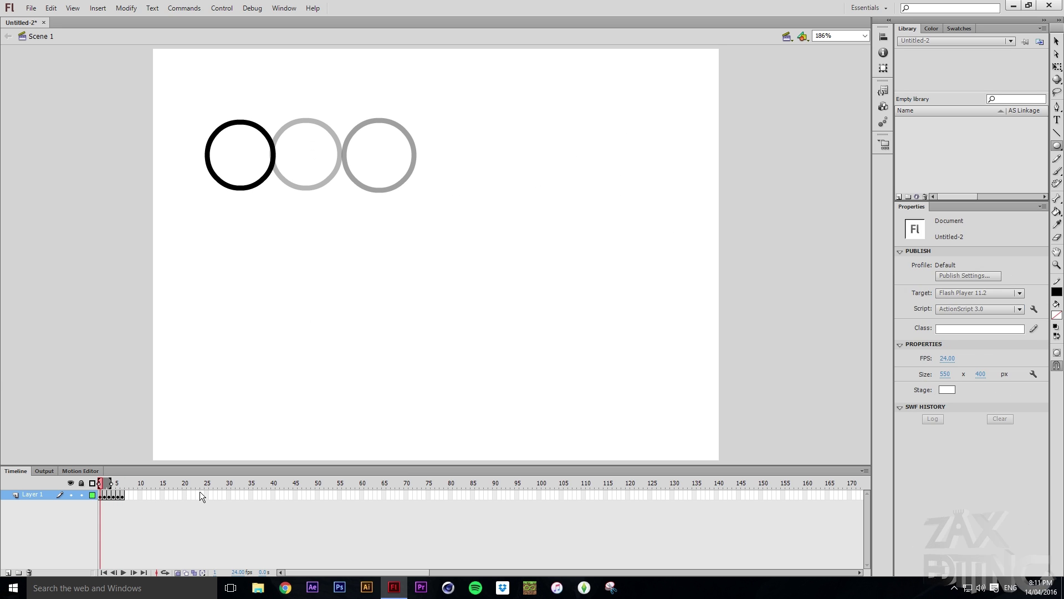
Turn off onion skinning, play the circle animation, and return the playhead to frame 1.
left_click(177, 571)
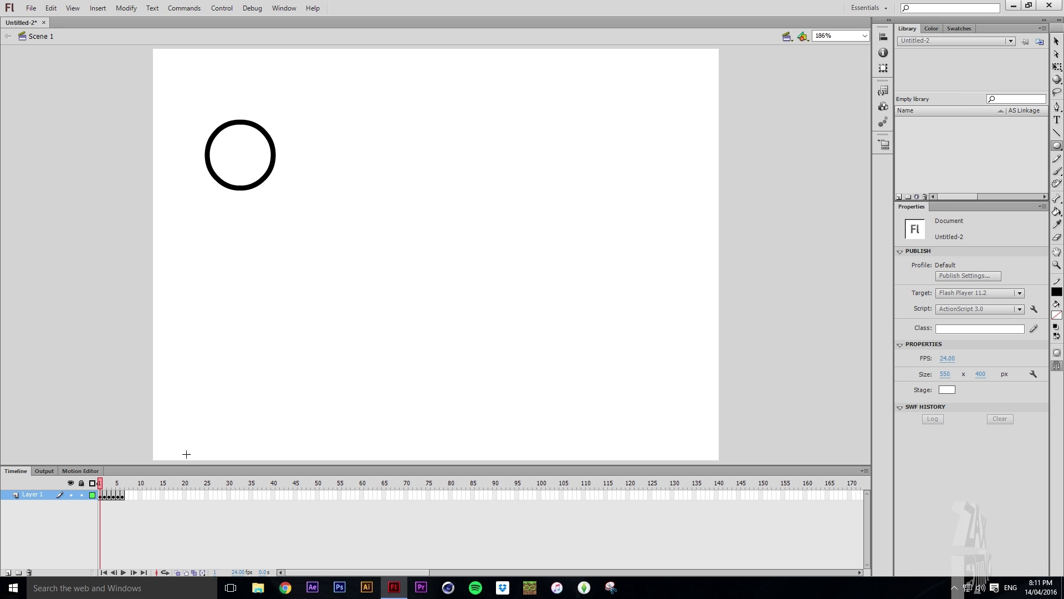
key("Return")
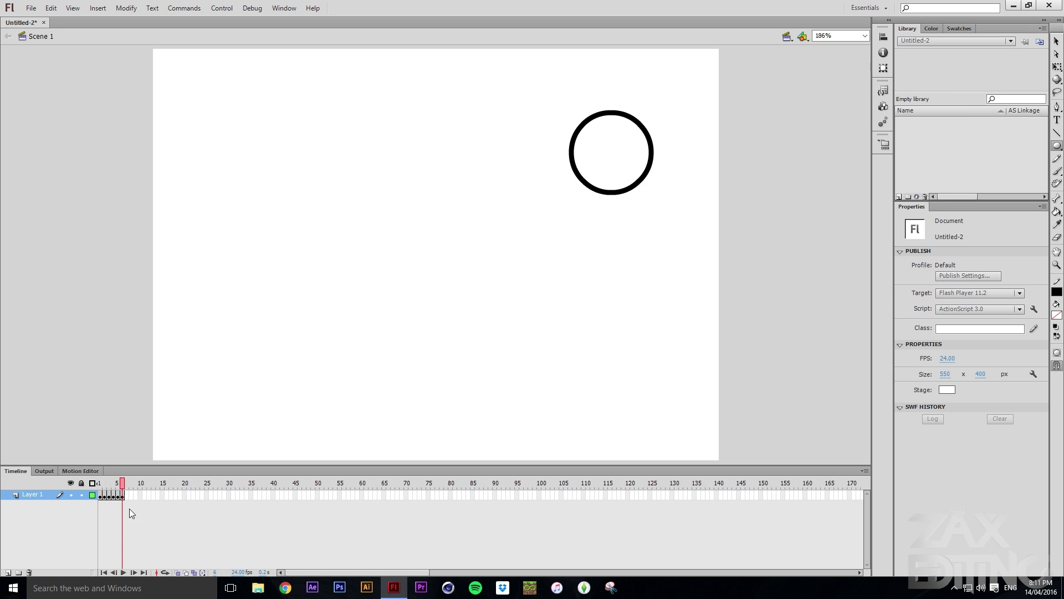
key("Return")
mouse_move(121, 489)
left_mouse_down()
mouse_move(97, 489)
mouse_move(107, 493)
left_mouse_up()
mouse_move(116, 491)
left_mouse_down()
mouse_move(128, 489)
mouse_move(99, 491)
left_mouse_up()
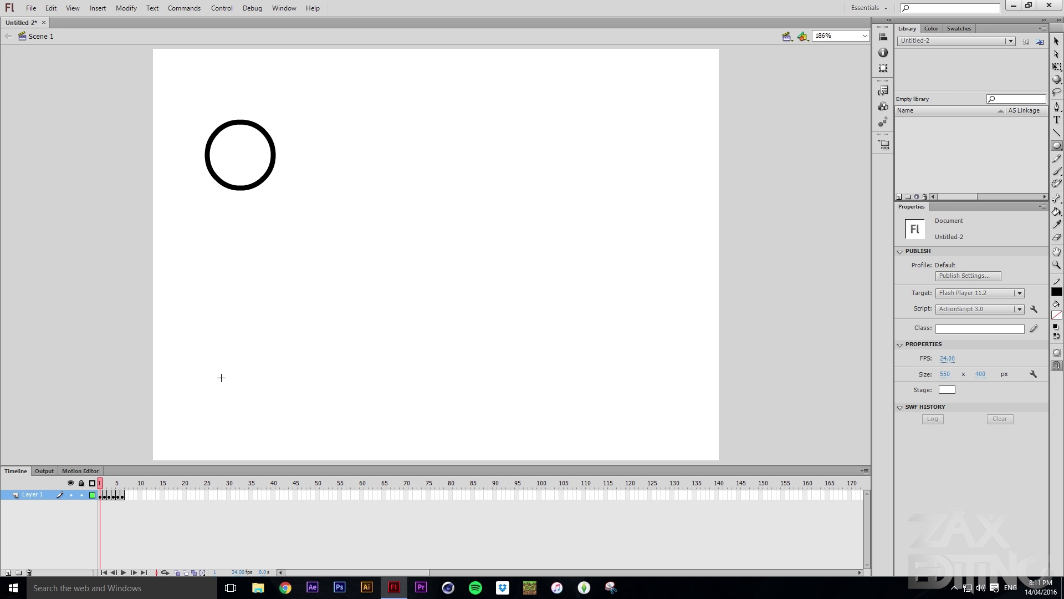
Add a second layer and draw a circle outline on its frame 1, below the first layer's circle.
left_click(7, 572)
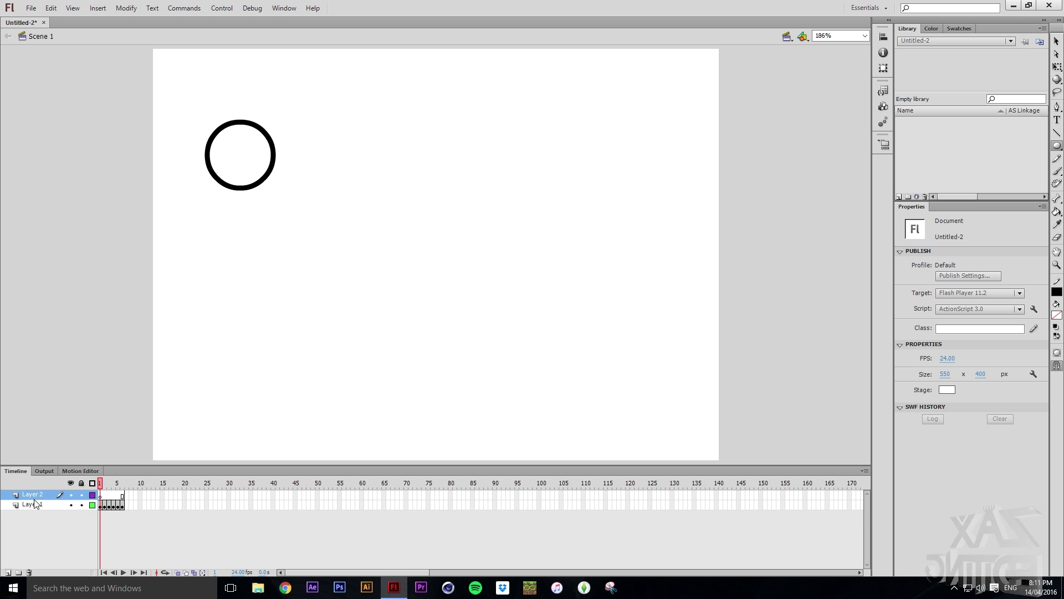
left_click(101, 497)
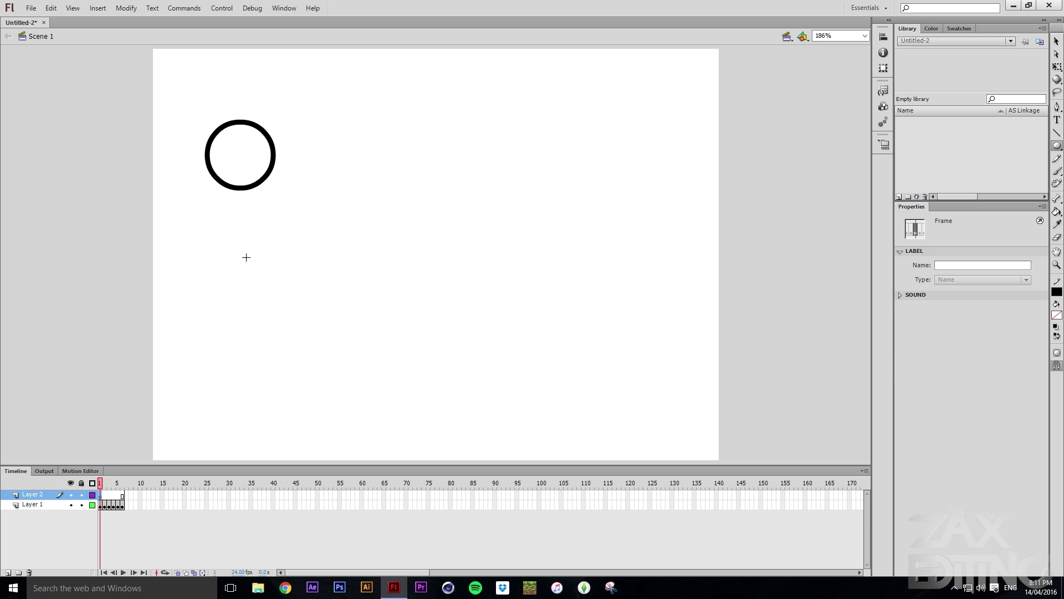
left_click_drag(228, 264, 262, 248)
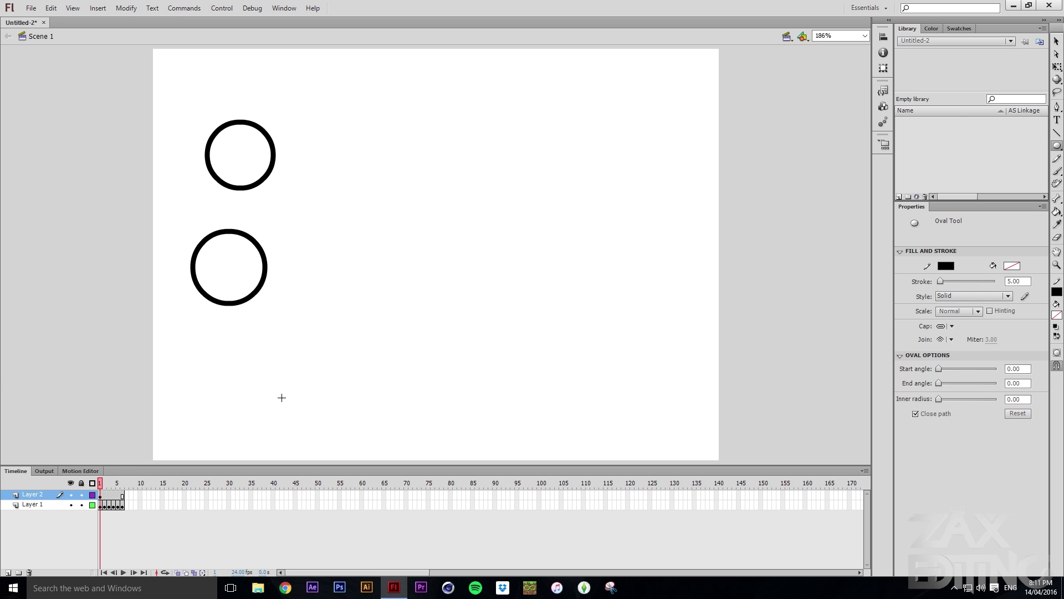
Turn on onion skinning and draw one circle on each of blank keyframes 2 to 4 of Layer 2, each further right.
key("F7")
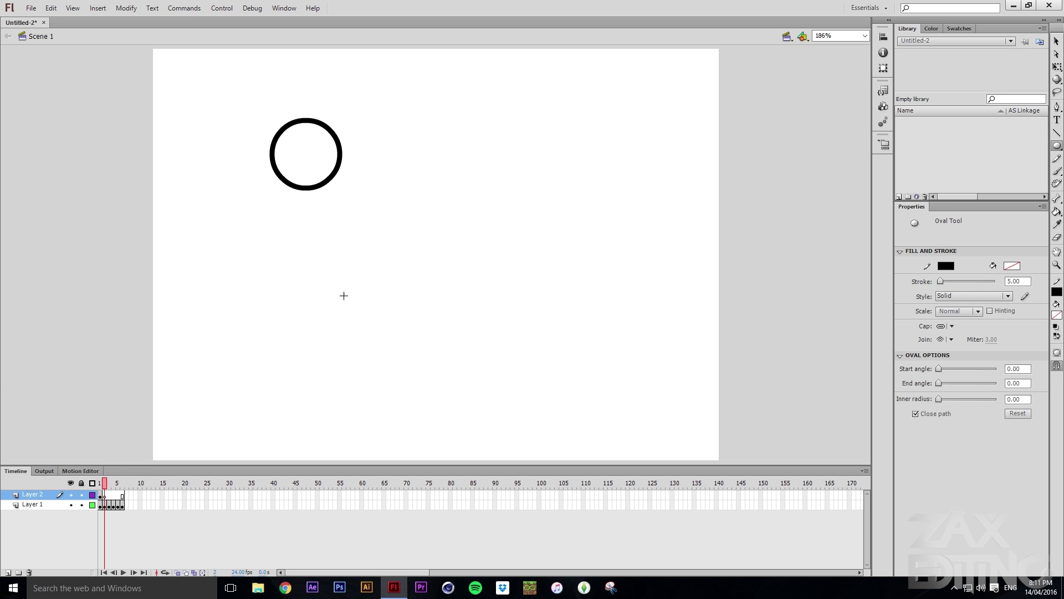
left_click(177, 573)
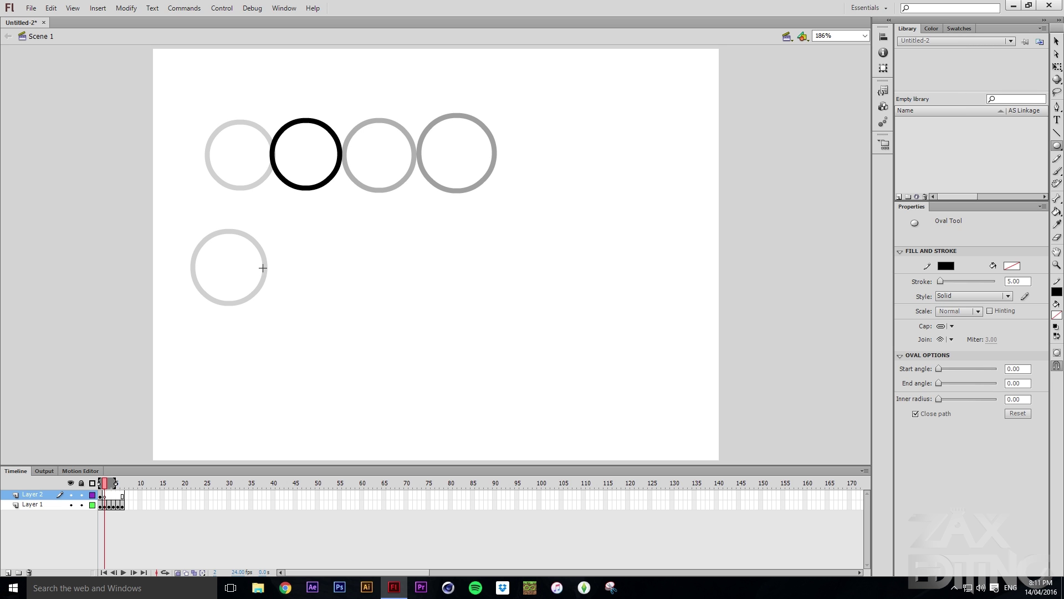
left_click_drag(257, 271, 288, 232)
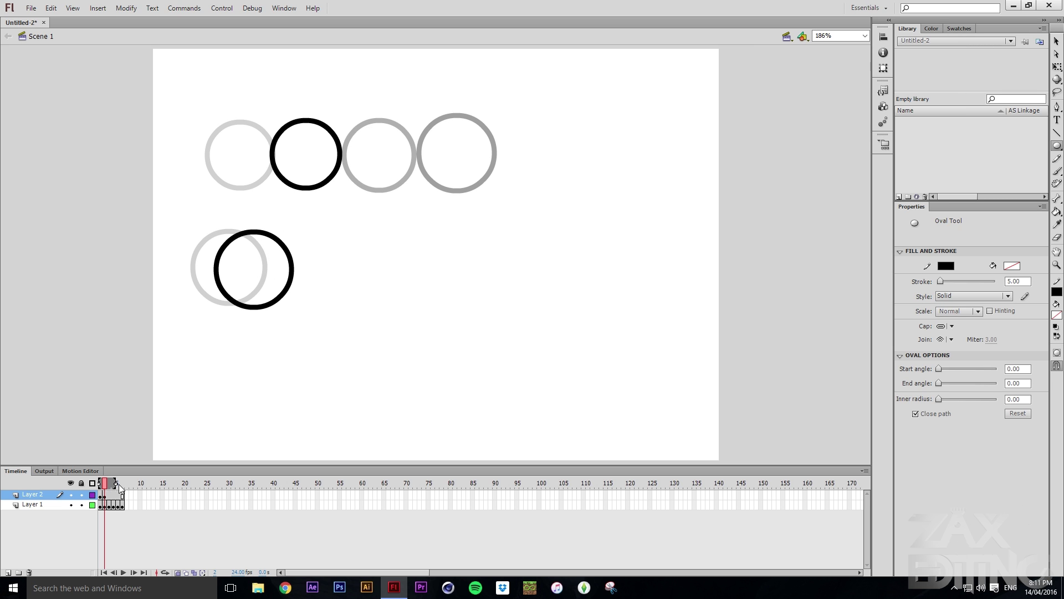
key("F7")
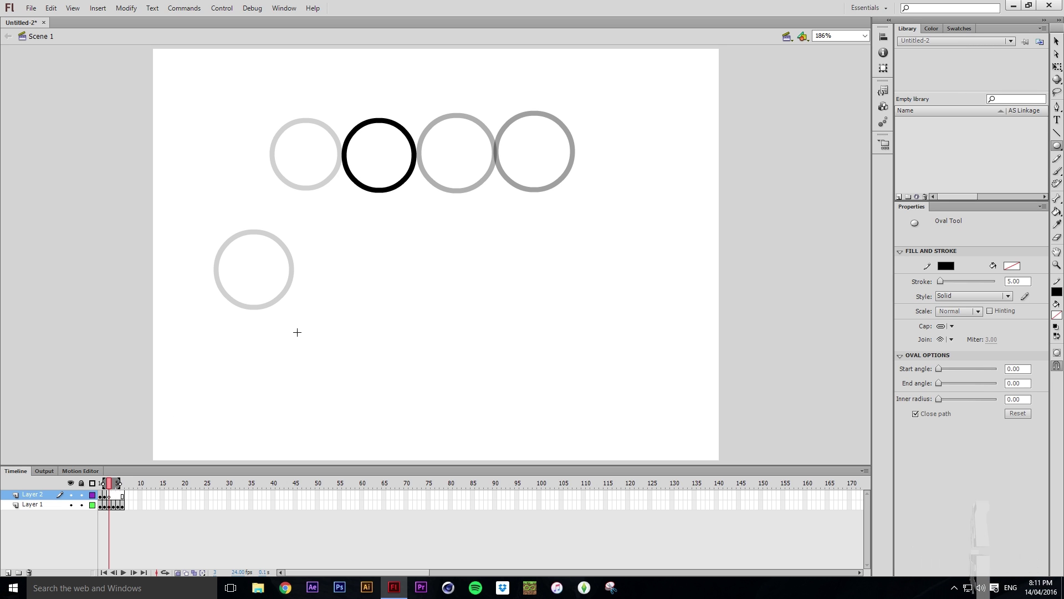
left_click_drag(315, 269, 351, 229)
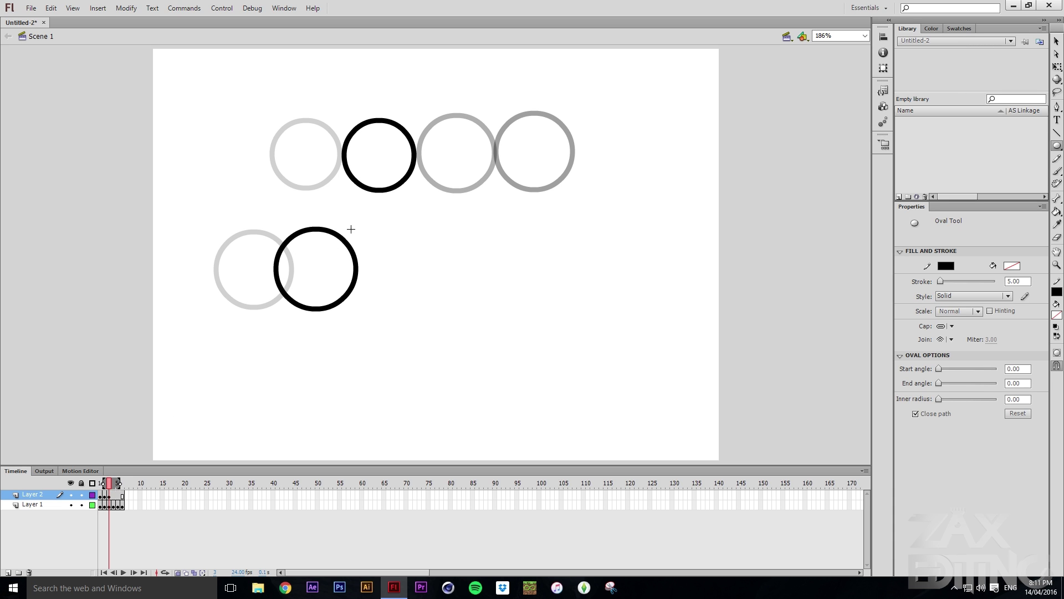
key("F7")
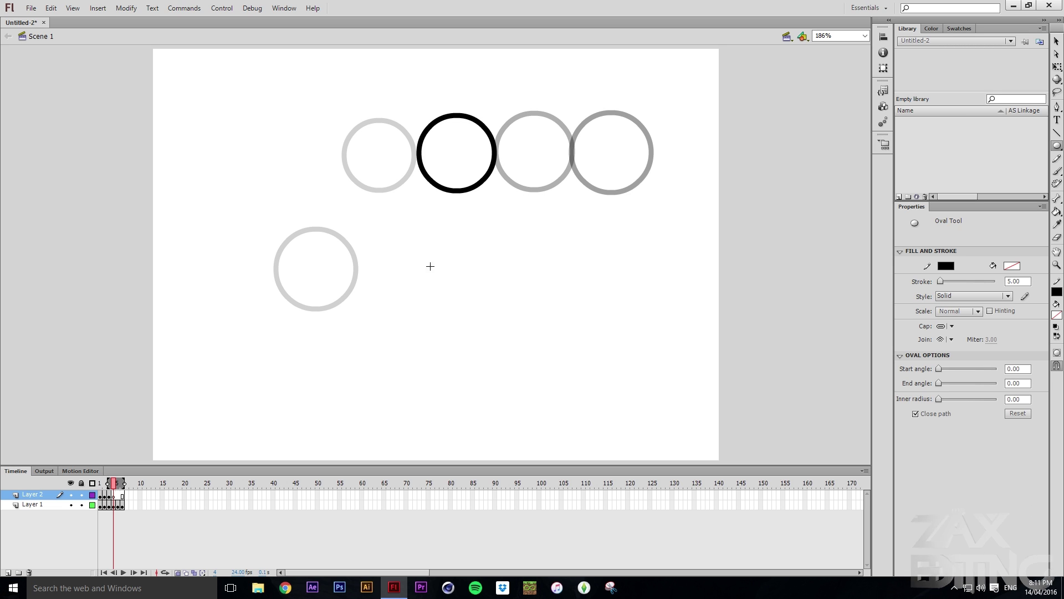
left_click_drag(430, 266, 469, 237)
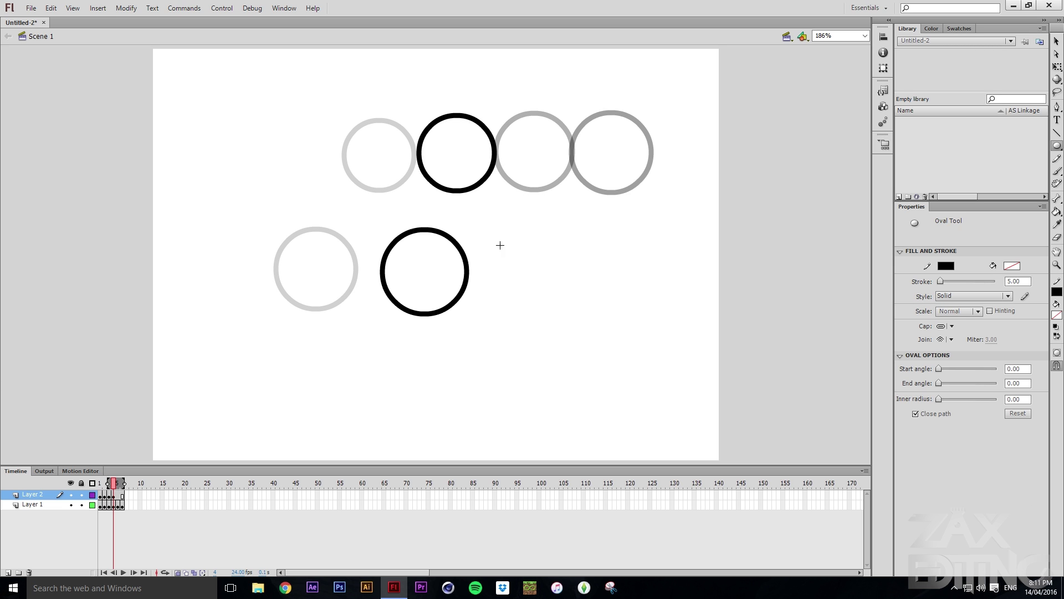
Continue Layer 2 with blank keyframes 5 and 6, redrawing frame 5's circle and drawing frame 6's circle further right.
key("F7")
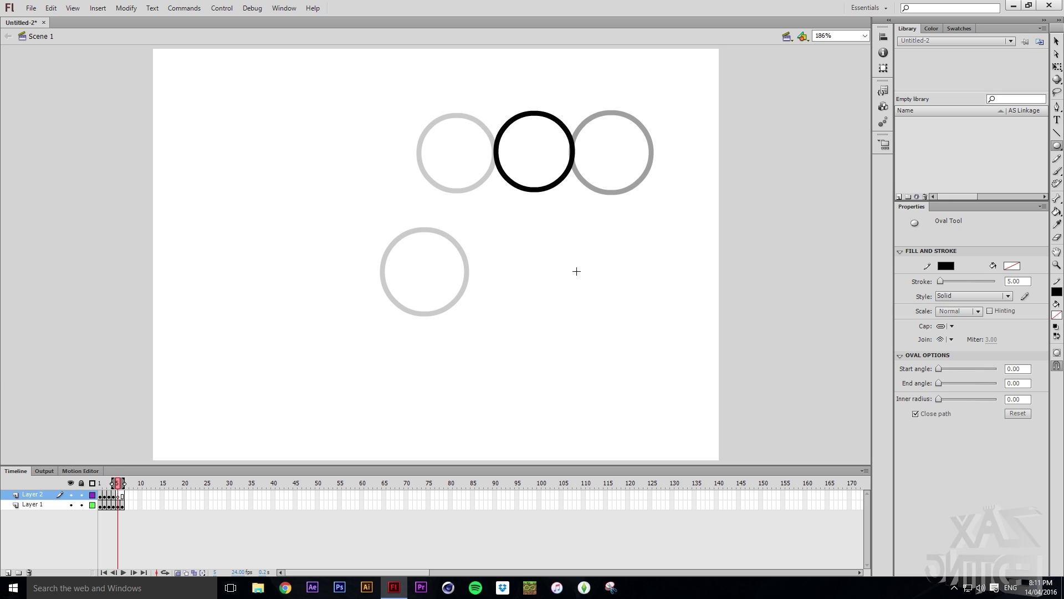
left_click_drag(563, 273, 604, 240)
key("ctrl+z")
mouse_move(530, 270)
left_mouse_down()
mouse_move(575, 226)
mouse_move(599, 231)
left_mouse_up()
key("ctrl+z")
key("F6")
key("F7")
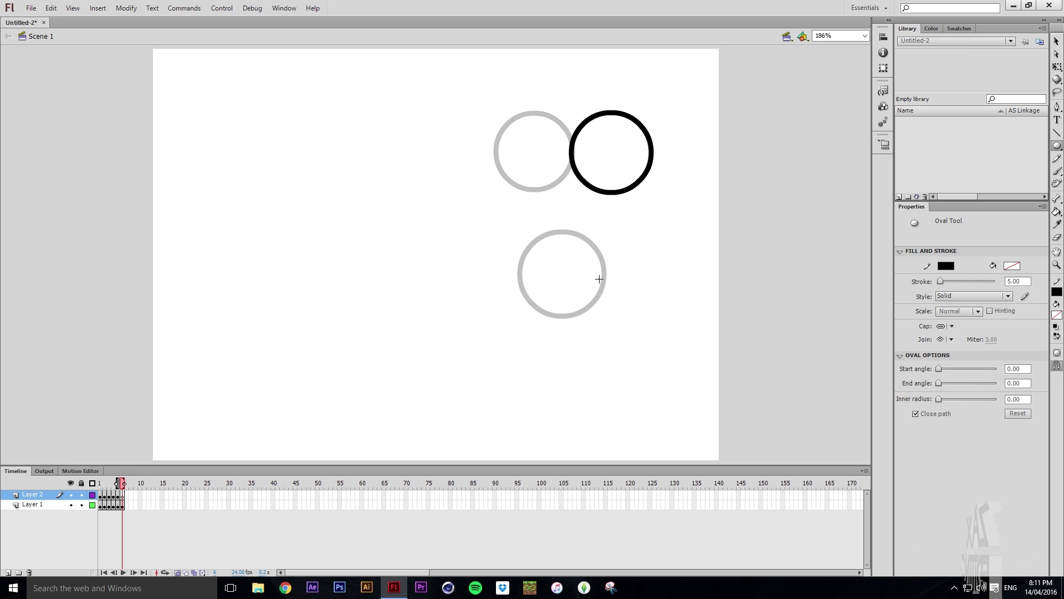
mouse_move(599, 280)
left_mouse_down()
mouse_move(640, 238)
mouse_move(620, 274)
mouse_move(656, 225)
left_mouse_up()
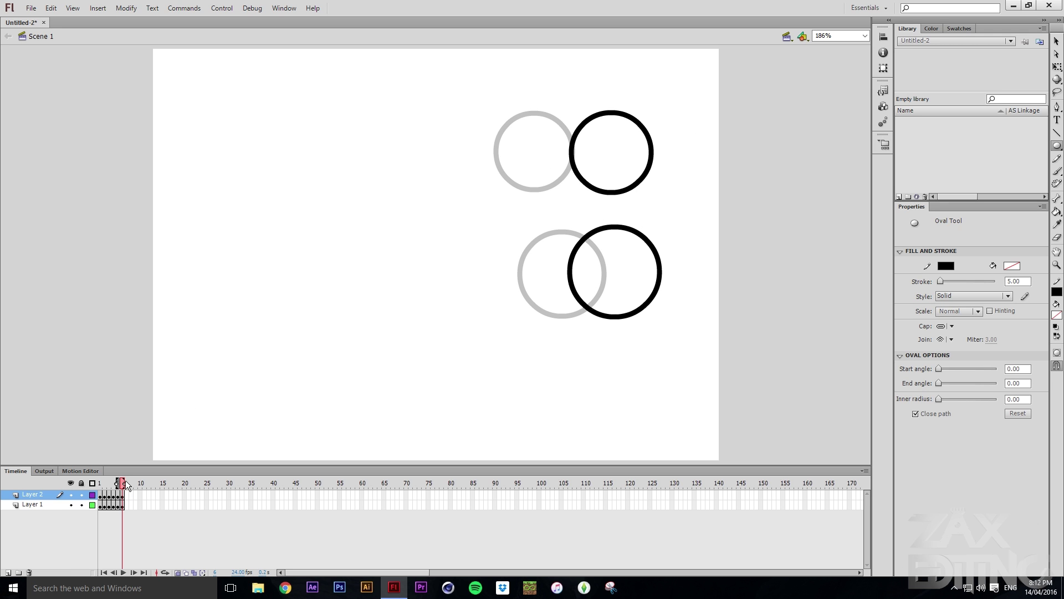
Turn off onion skinning and play the two-layer circle animation from frame 1.
left_click_drag(122, 480, 100, 480)
left_click(178, 572)
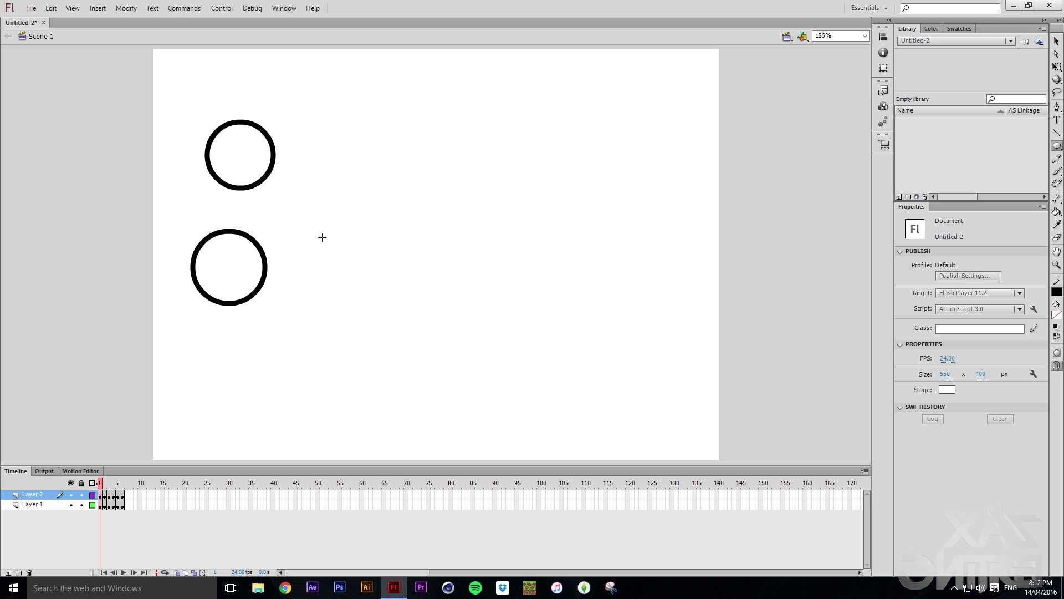
key("Return")
left_click(100, 485)
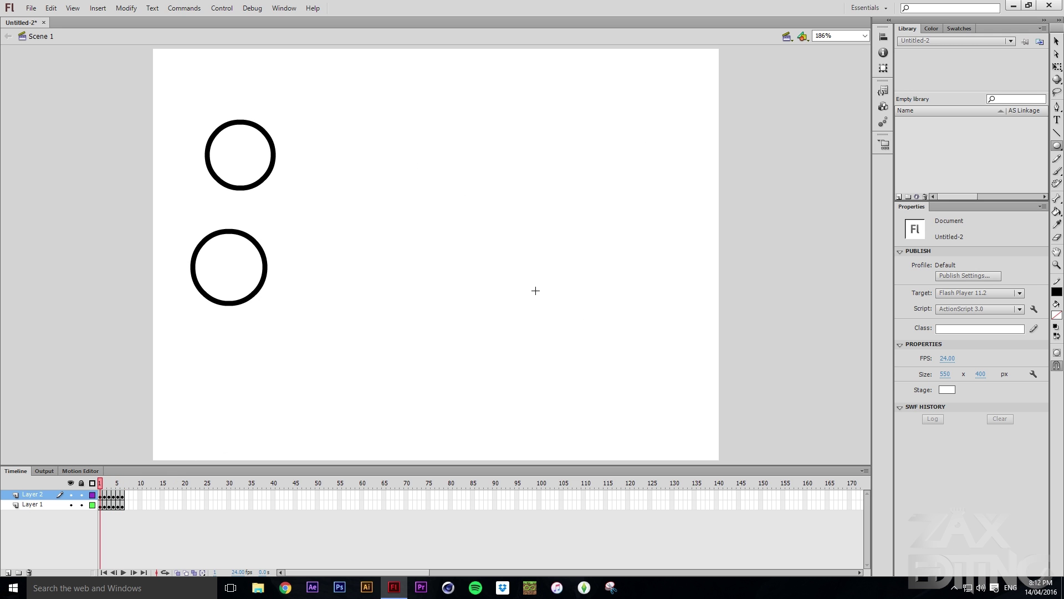
key("Return")
key("Return")
key("Return")
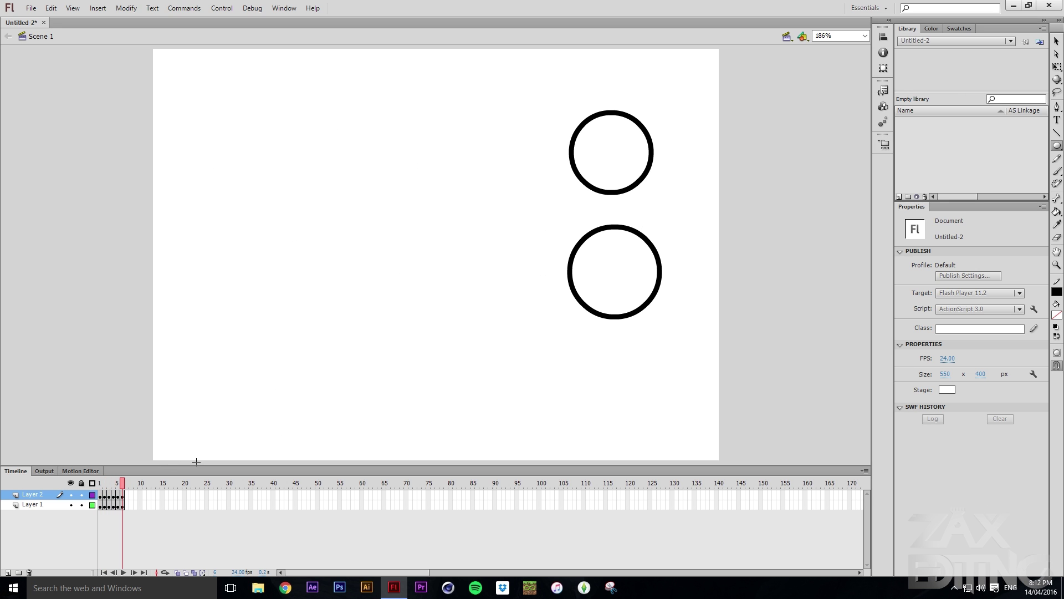
Hide Layer 1, preview Layer 2's circle animation alone, and return to frame 1.
left_click(71, 504)
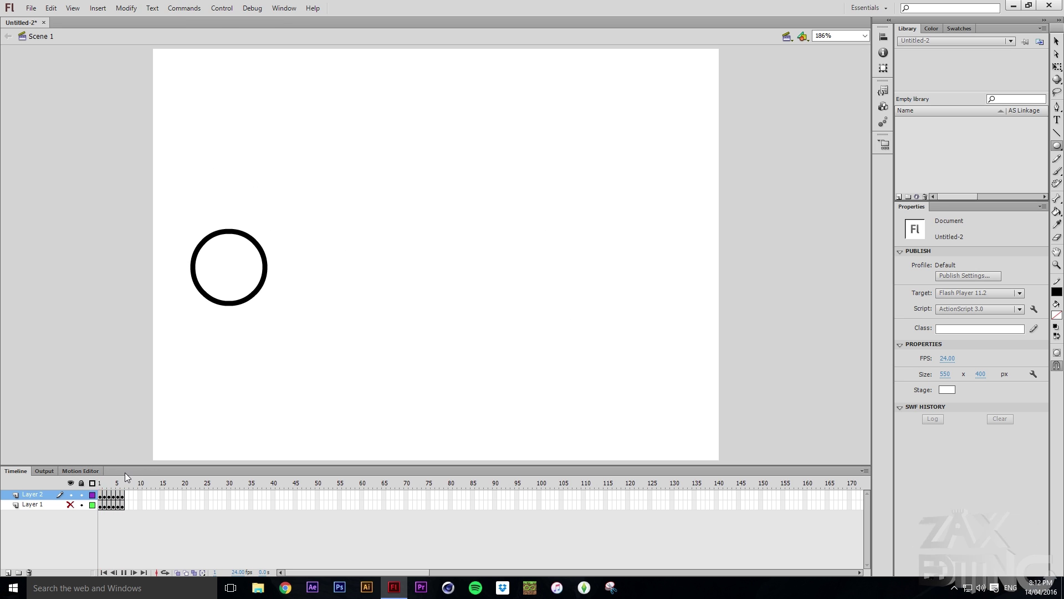
left_click(113, 483)
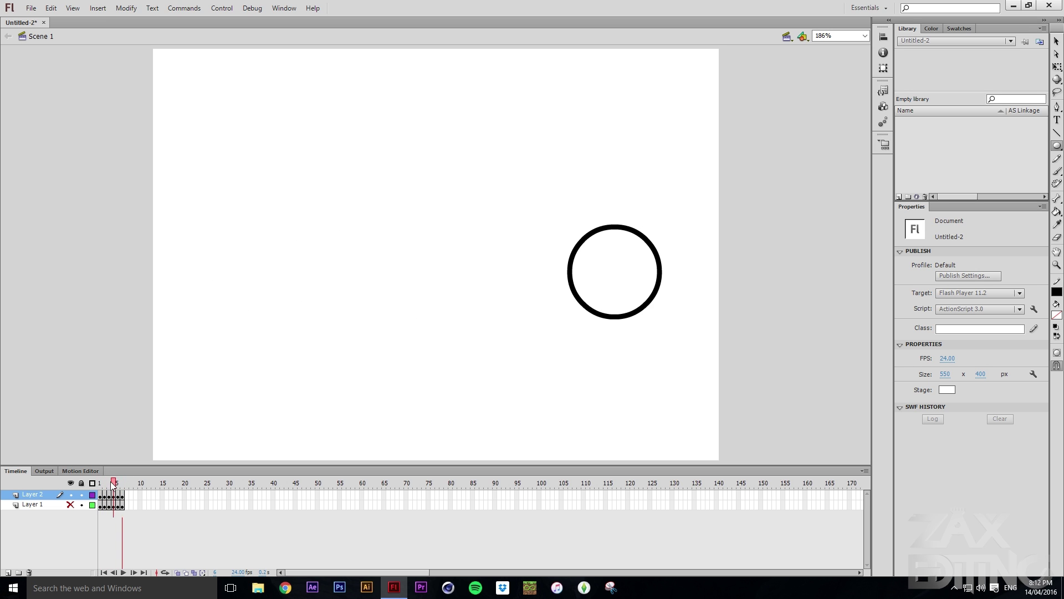
left_click_drag(112, 482, 100, 483)
Hide Layer 2, show Layer 1, play Layer 1's animation alone, and return to frame 1.
left_click(70, 494)
left_click(71, 504)
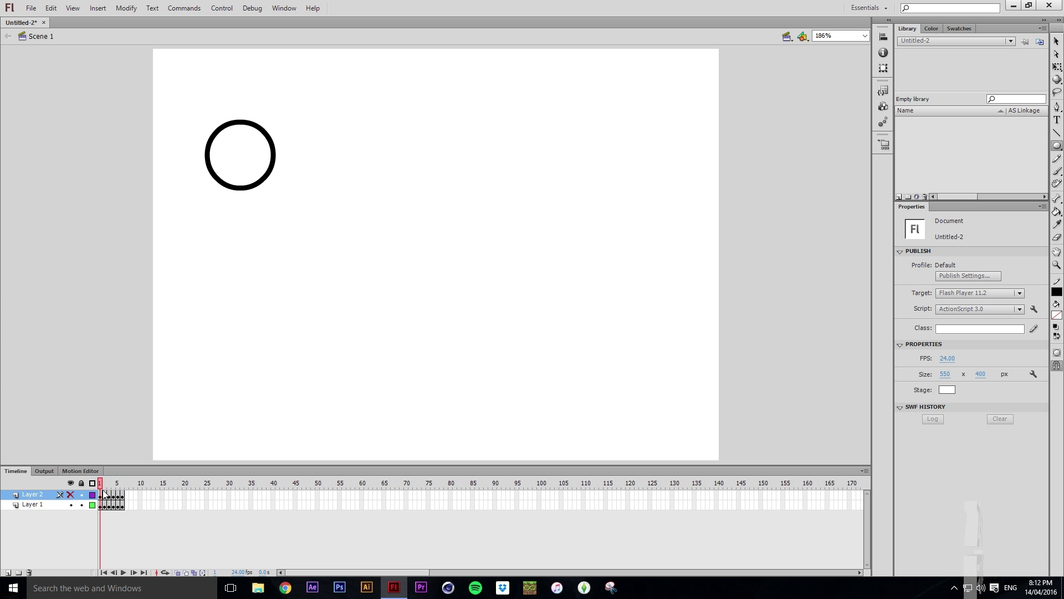
key("Return")
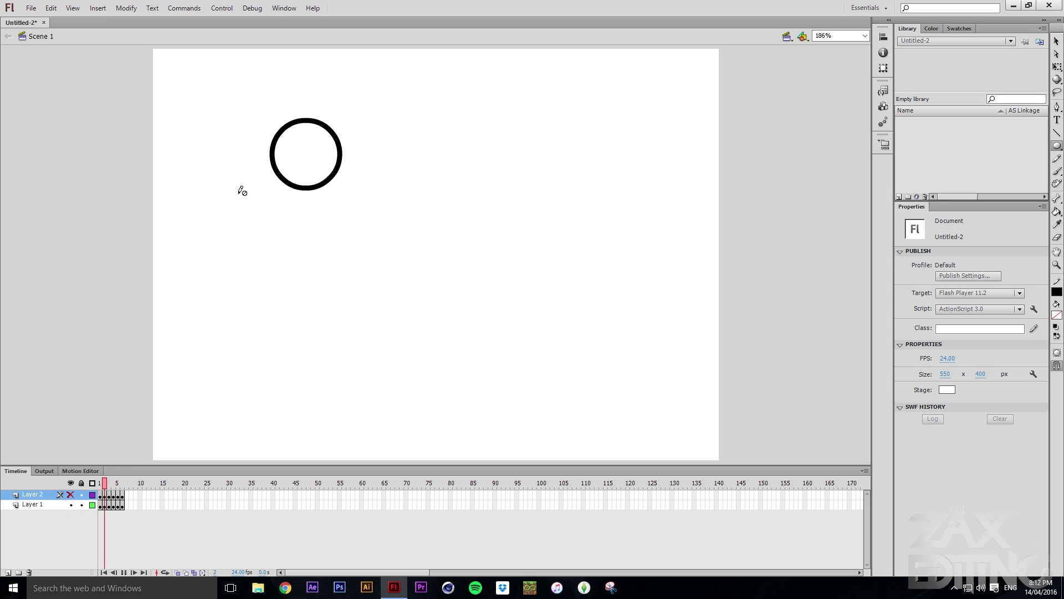
left_click_drag(120, 486, 100, 483)
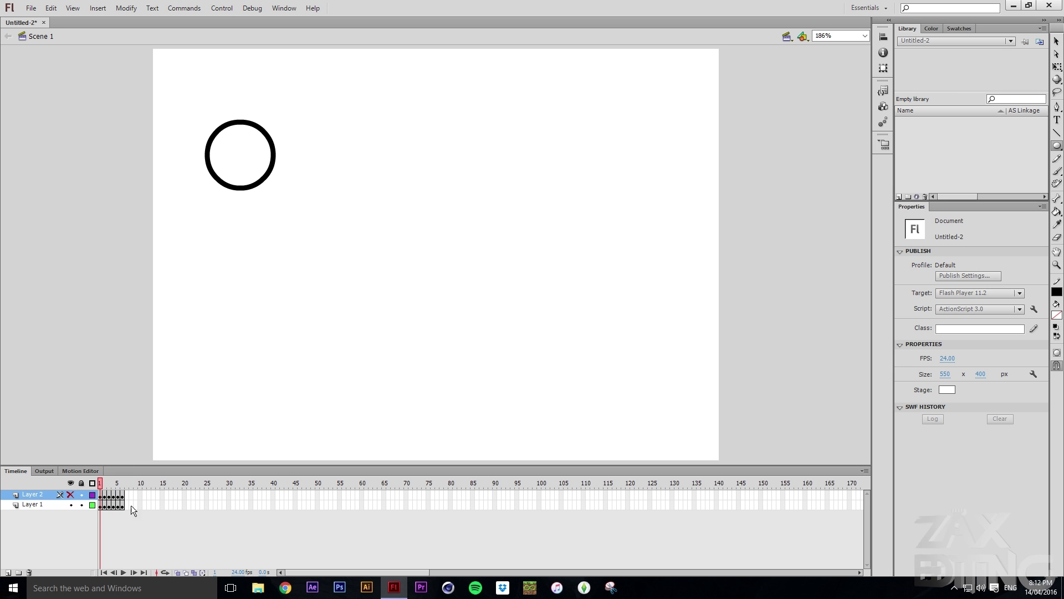
Compare the layers by showing Layer 2 with Layer 1 hidden, and make both layers visible again at frame 1.
left_click(70, 494)
left_click(69, 504)
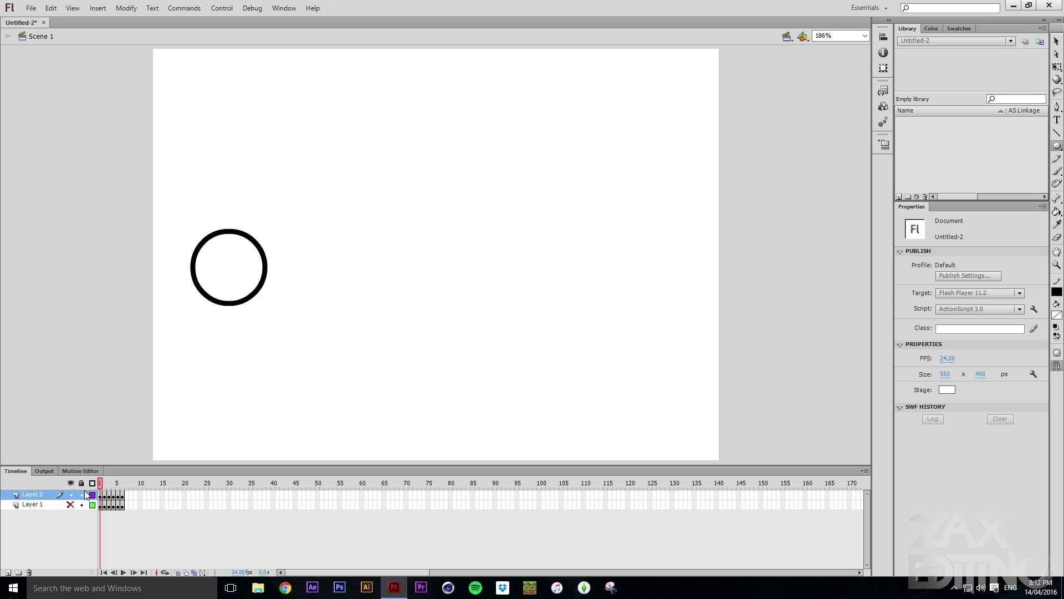
left_click(70, 504)
left_click(70, 494)
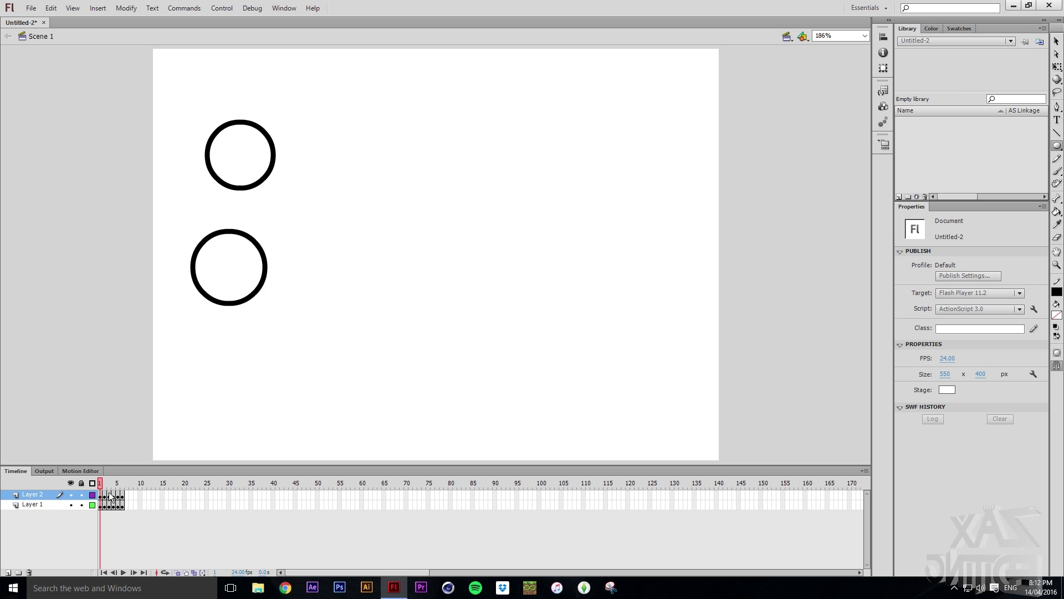
mouse_move(101, 483)
left_mouse_down()
mouse_move(118, 487)
mouse_move(100, 486)
left_mouse_up()
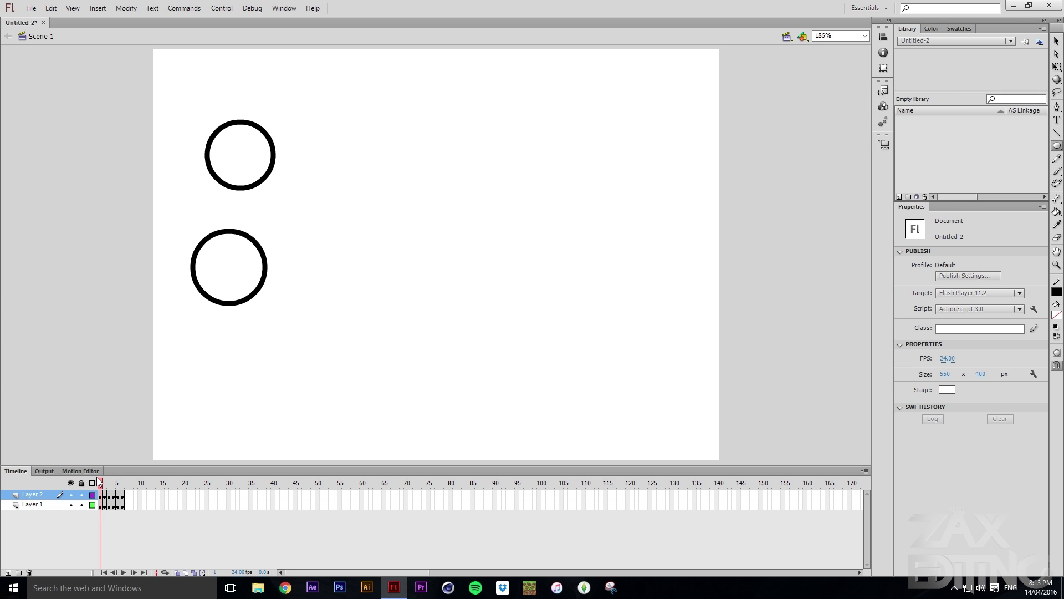
mouse_move(100, 482)
left_mouse_down()
mouse_move(125, 484)
mouse_move(100, 486)
left_mouse_up()
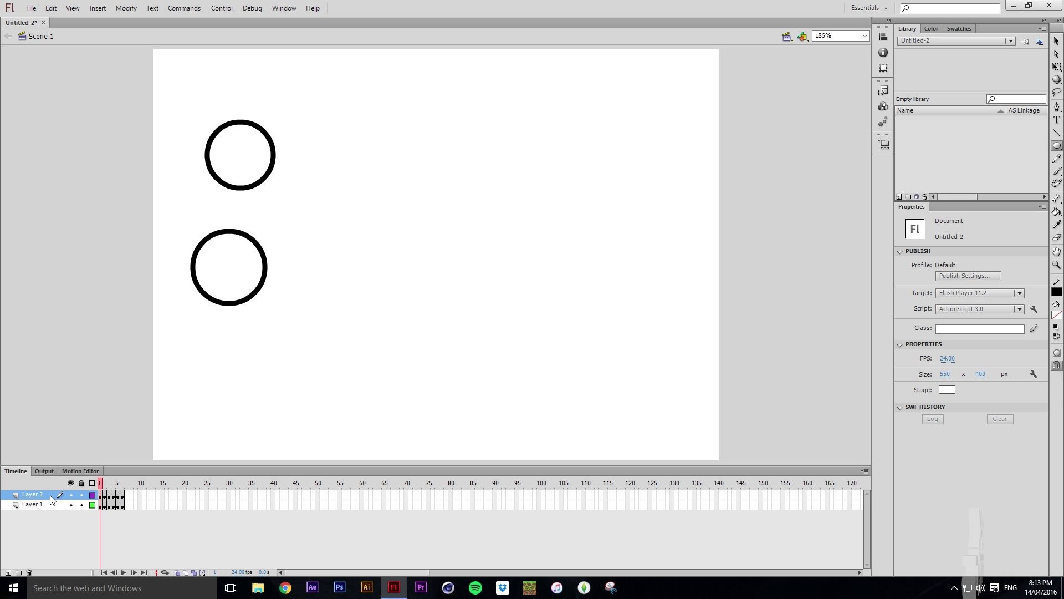
Delete Layer 2 and clear the contents of all frames on Layer 1.
left_click(31, 572)
left_click(144, 495)
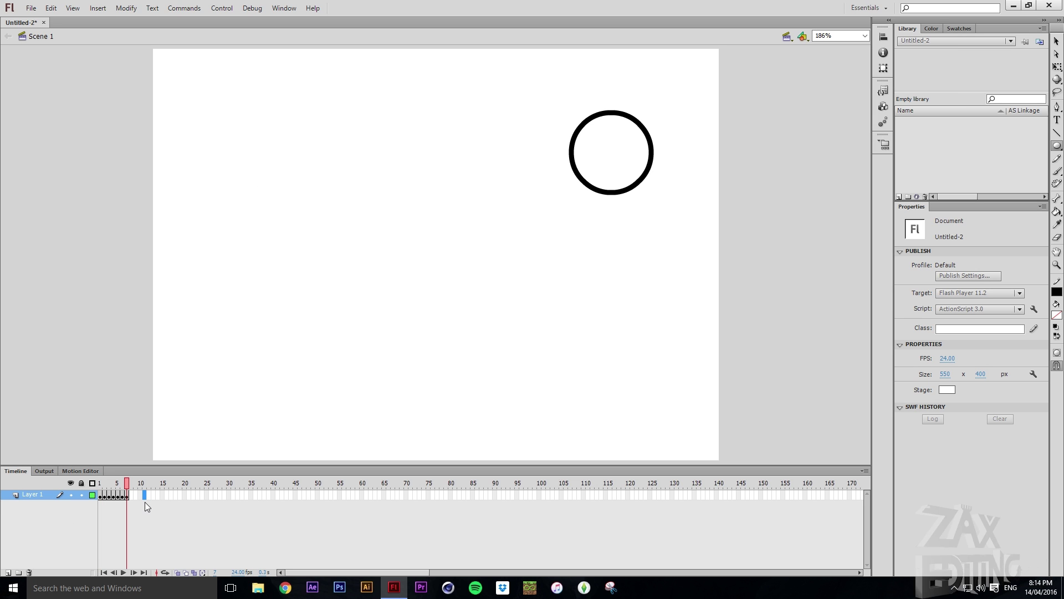
left_click_drag(141, 496, 94, 501)
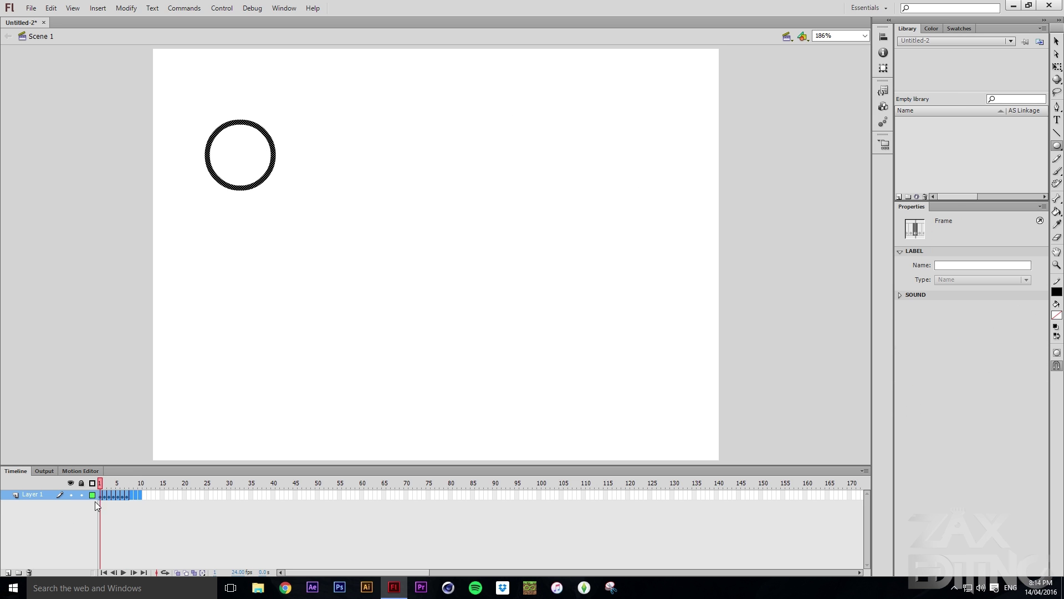
right_click(109, 498)
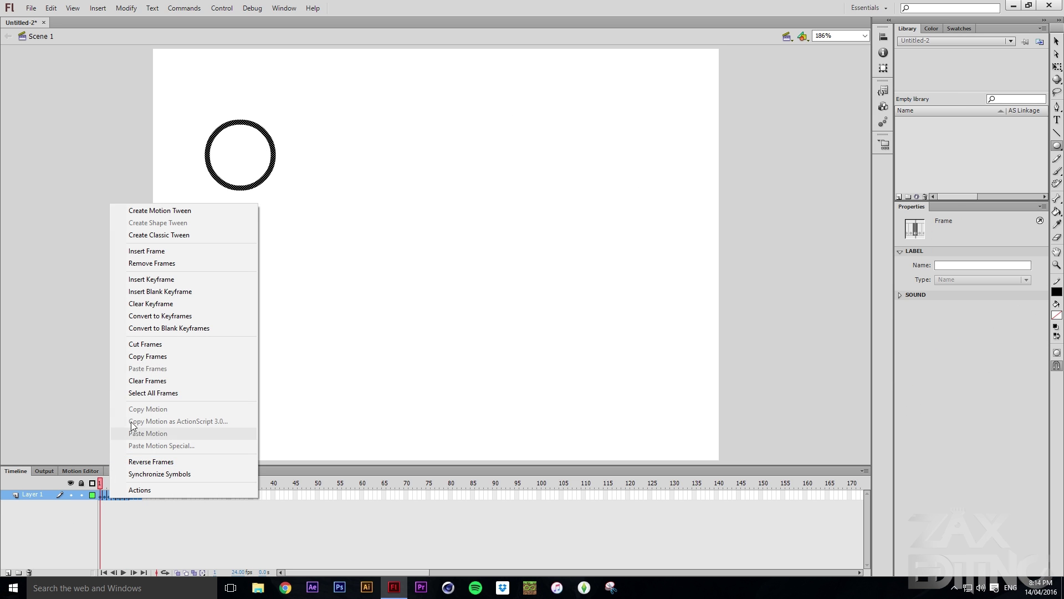
left_click(144, 381)
left_click(128, 533)
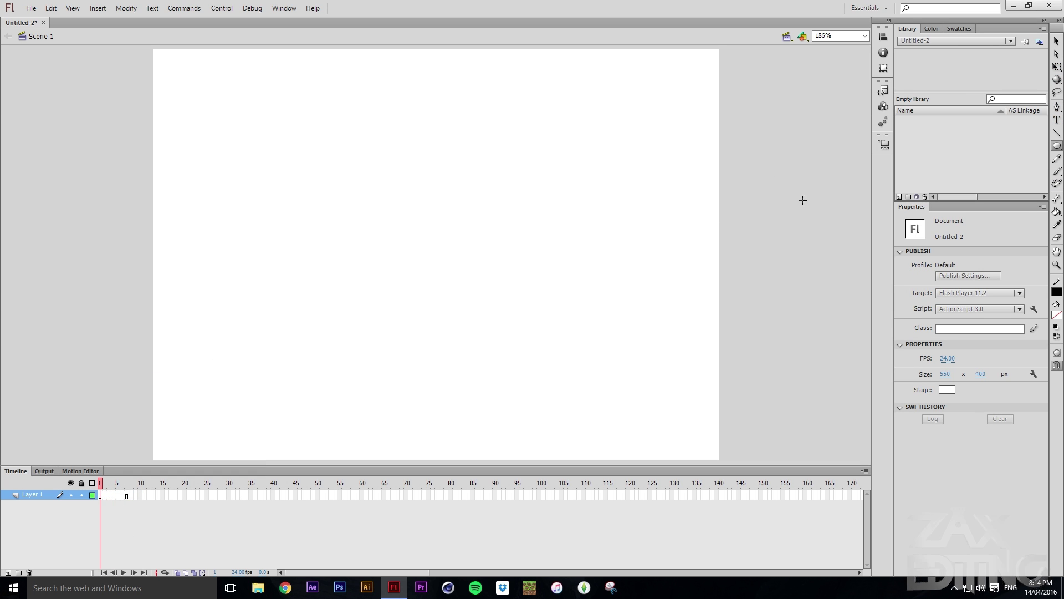
With the Brush tool, draw a black standing stick figure near the stage's upper left on frame 1, redrawing the head once.
key("b")
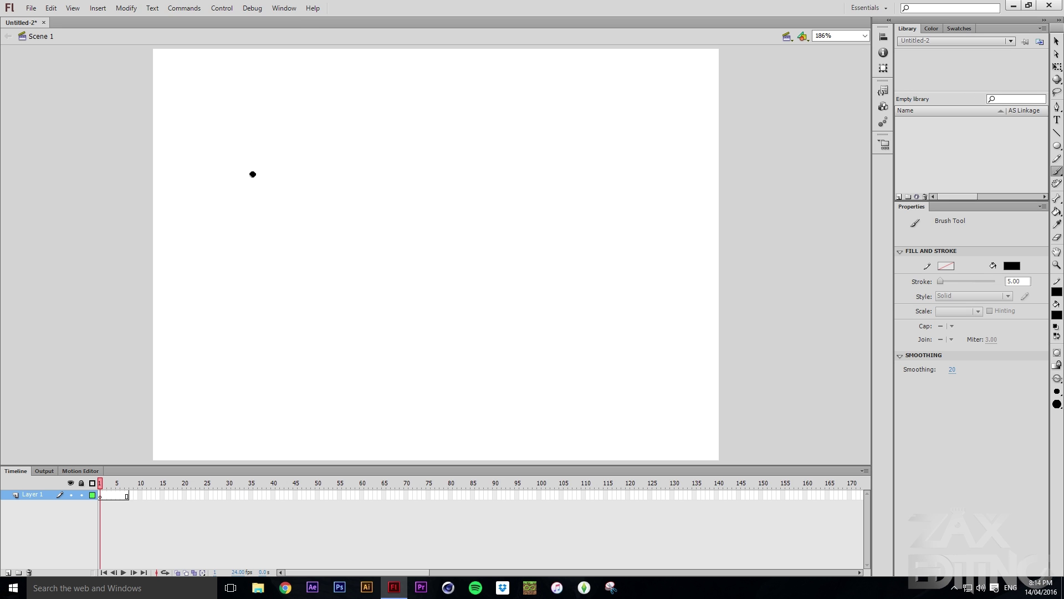
mouse_move(220, 145)
left_mouse_down()
mouse_move(259, 182)
mouse_move(251, 144)
mouse_move(236, 143)
mouse_move(214, 186)
mouse_move(243, 160)
mouse_move(225, 136)
left_mouse_up()
key("ctrl+z")
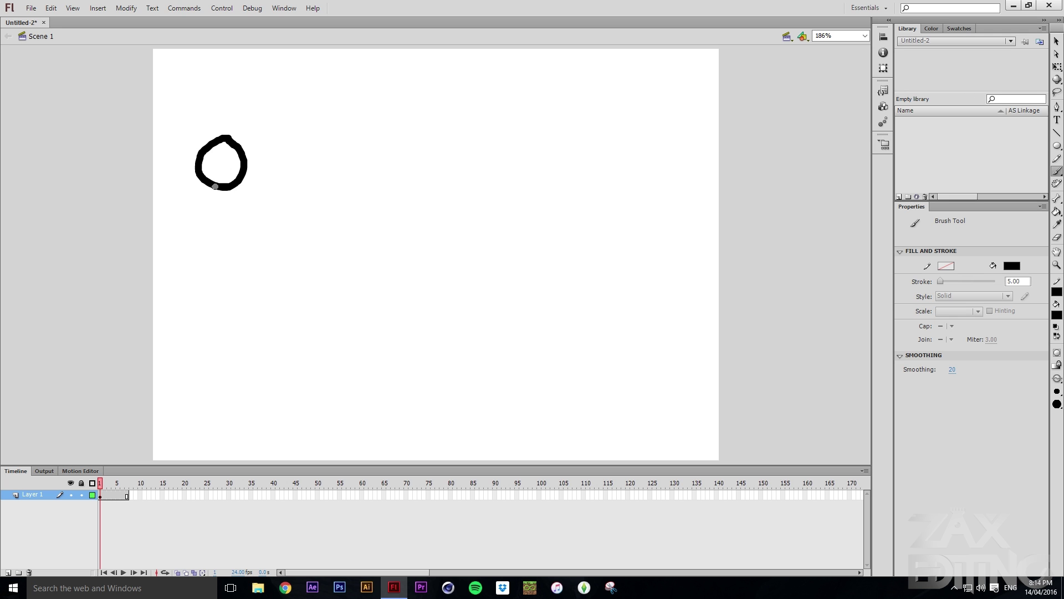
left_click_drag(216, 193, 216, 238)
mouse_move(216, 238)
left_mouse_down()
mouse_move(208, 295)
mouse_move(224, 262)
mouse_move(234, 293)
left_mouse_up()
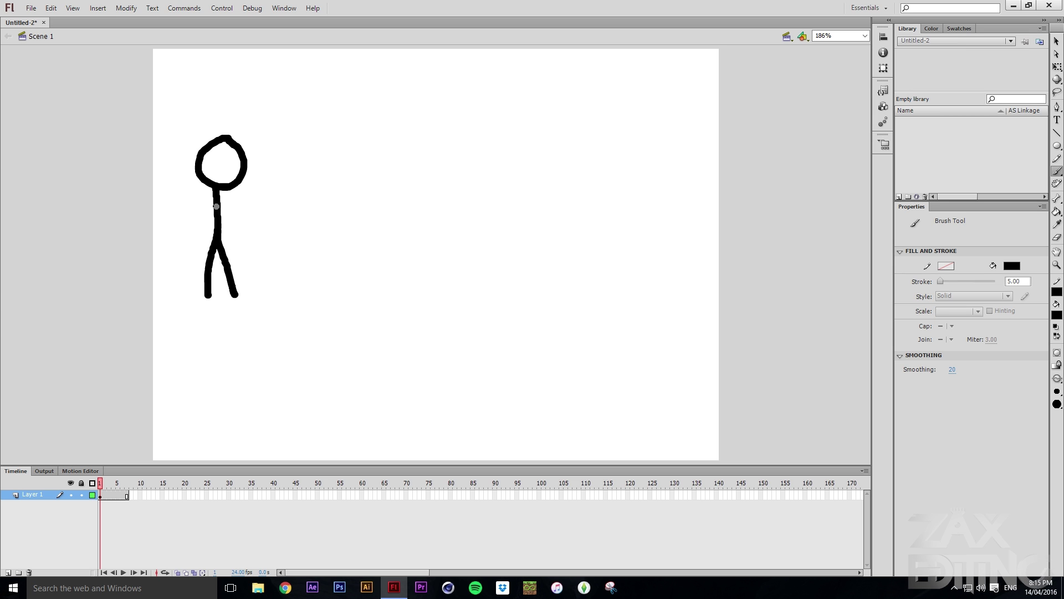
left_click_drag(216, 206, 202, 244)
left_click_drag(219, 209, 241, 237)
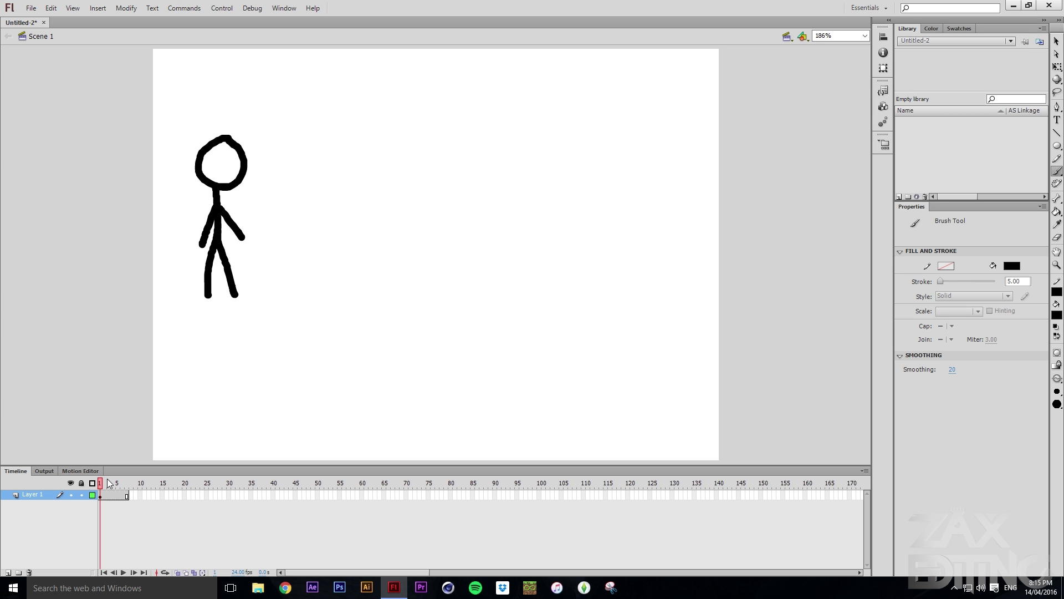
Insert a blank keyframe at frame 2, enable onion skinning, and draw the figure with its arms and one leg starting to swing backward.
key("F7")
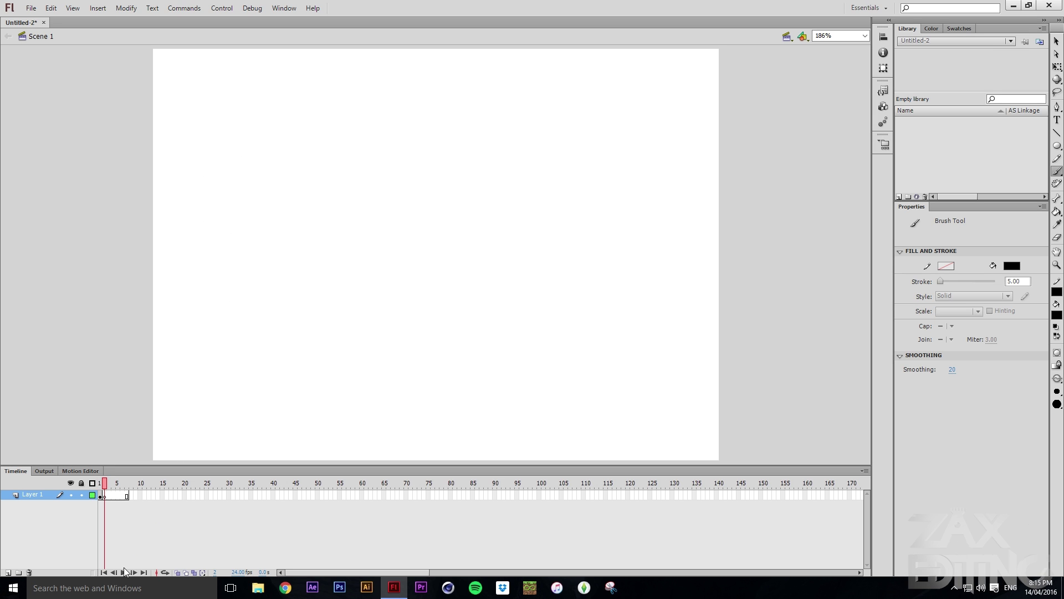
left_click(180, 573)
mouse_move(229, 138)
left_mouse_down()
mouse_move(204, 150)
mouse_move(200, 178)
mouse_move(237, 174)
mouse_move(225, 136)
mouse_move(198, 166)
mouse_move(229, 181)
mouse_move(242, 172)
mouse_move(227, 141)
left_mouse_up()
key("ctrl+z")
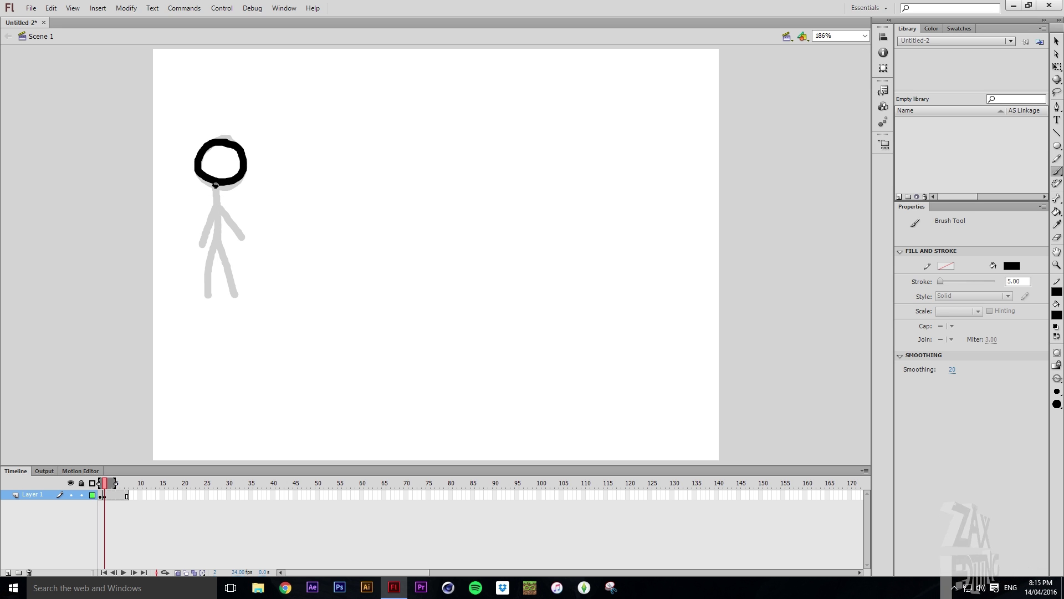
left_click_drag(218, 184, 208, 295)
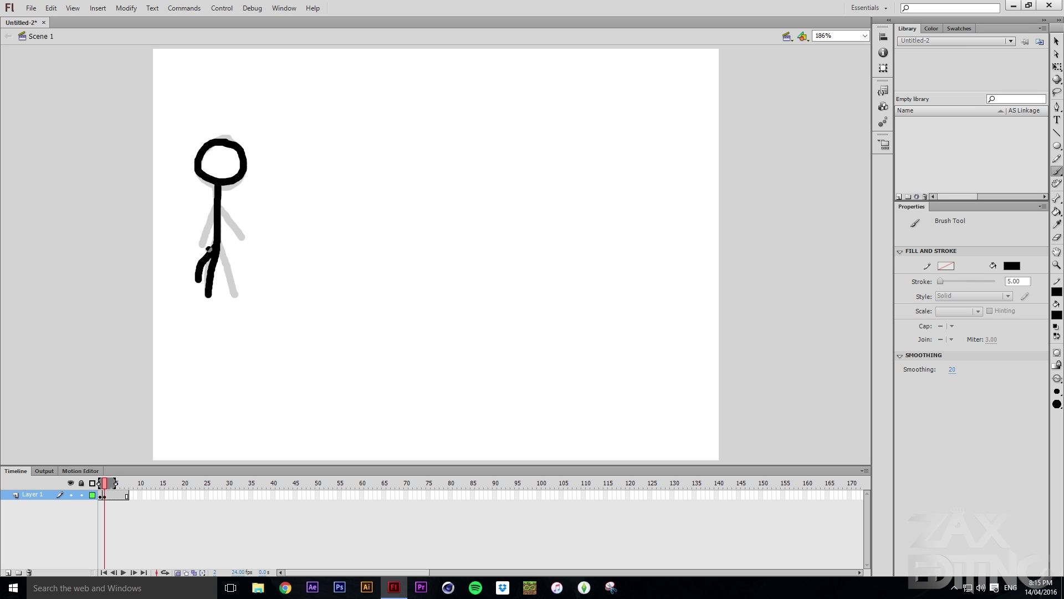
mouse_move(219, 205)
left_mouse_down()
mouse_move(203, 238)
mouse_move(241, 229)
left_mouse_up()
key("ctrl+z")
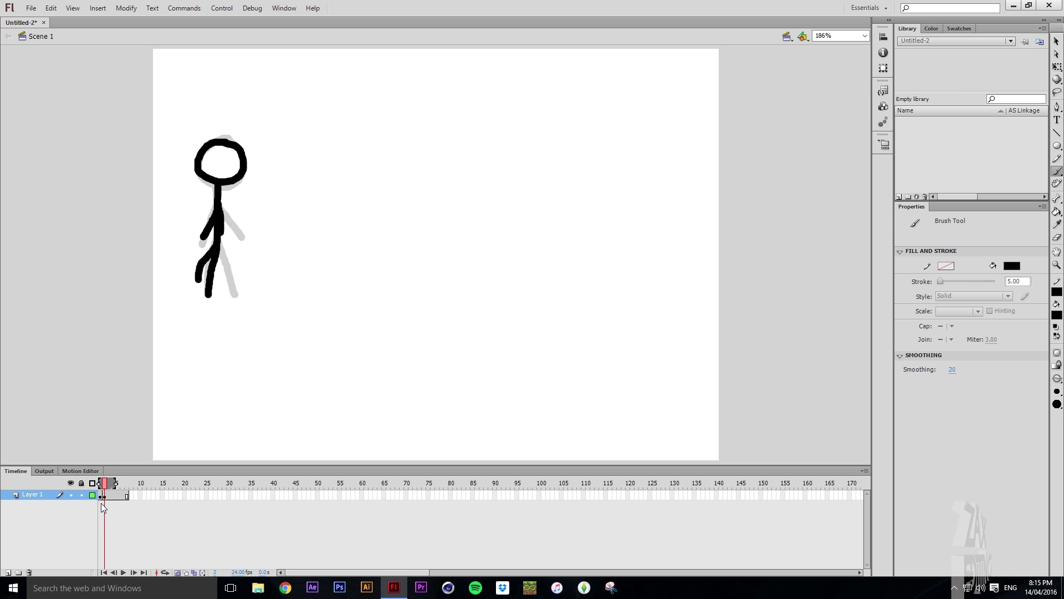
Insert a blank keyframe at frame 3 and draw the figure over the onion skin with one leg and both arms swung further back.
key("F7")
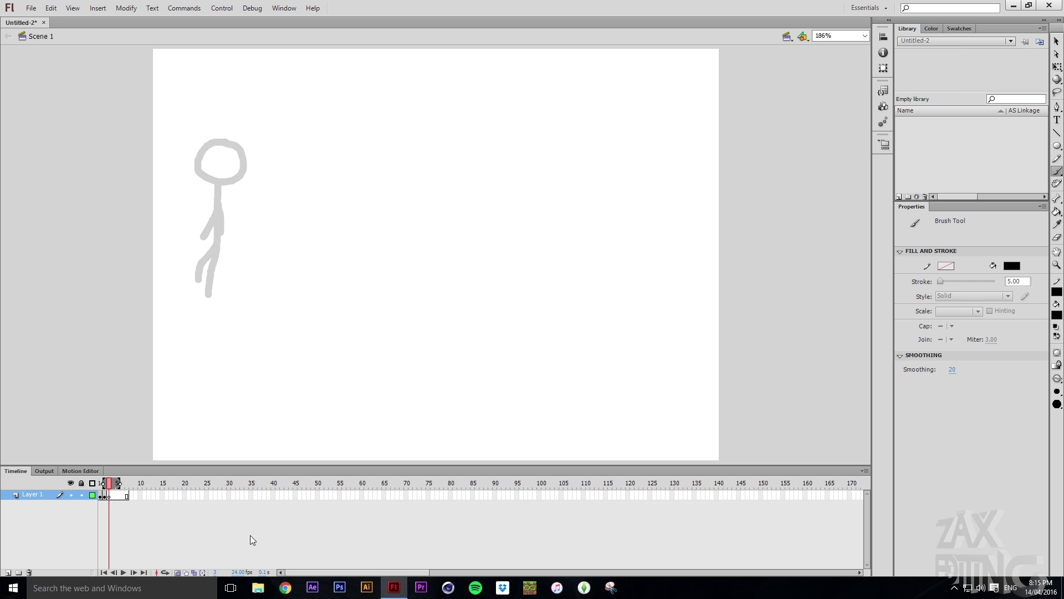
left_click(177, 572)
left_click(178, 572)
mouse_move(228, 143)
left_mouse_down()
mouse_move(198, 156)
mouse_move(203, 187)
mouse_move(230, 185)
mouse_move(200, 162)
left_mouse_up()
key("ctrl+z")
left_click_drag(219, 187, 214, 299)
left_click_drag(219, 248, 180, 271)
left_click_drag(216, 204, 200, 230)
left_click_drag(216, 198, 180, 209)
Insert a blank keyframe at frame 4 and draw the figure with its back leg and both arms raised higher behind it.
key("F7")
mouse_move(223, 139)
left_mouse_down()
mouse_move(195, 167)
mouse_move(228, 185)
mouse_move(237, 150)
mouse_move(221, 137)
left_mouse_up()
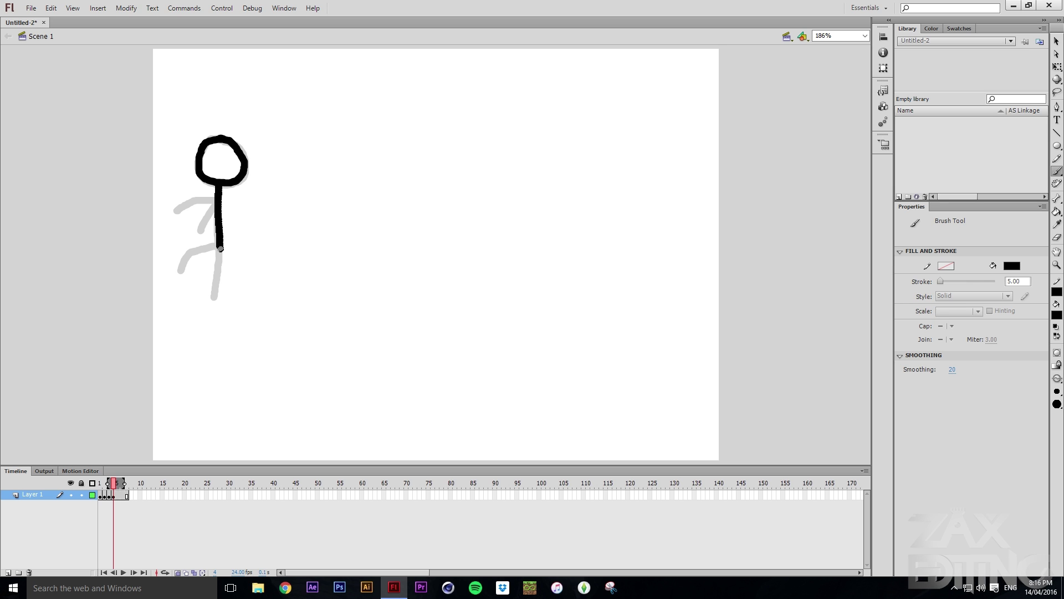
left_click_drag(221, 249, 222, 297)
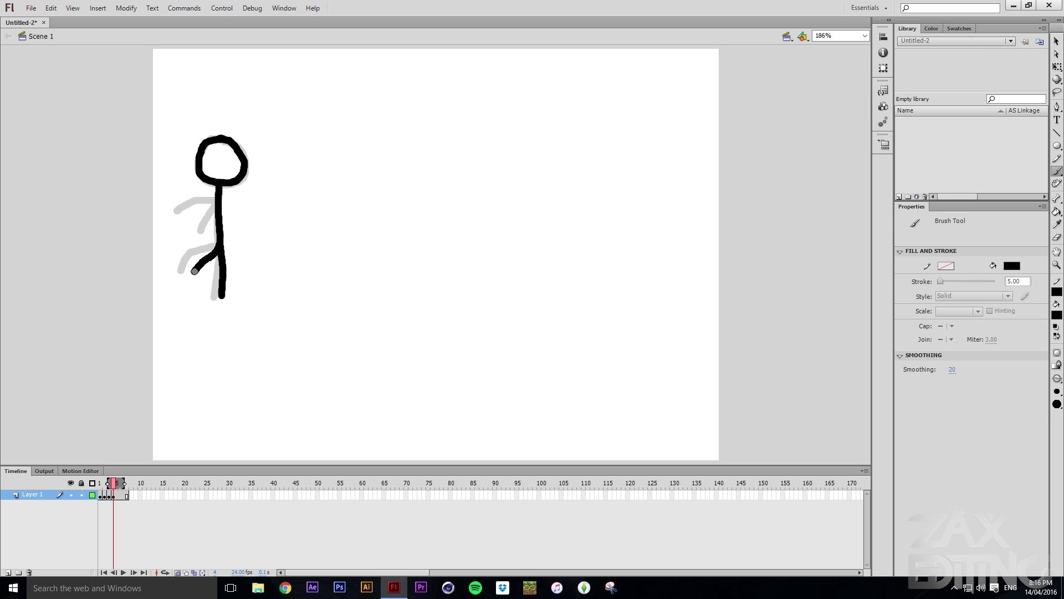
key("ctrl+z")
left_click_drag(218, 240, 173, 257)
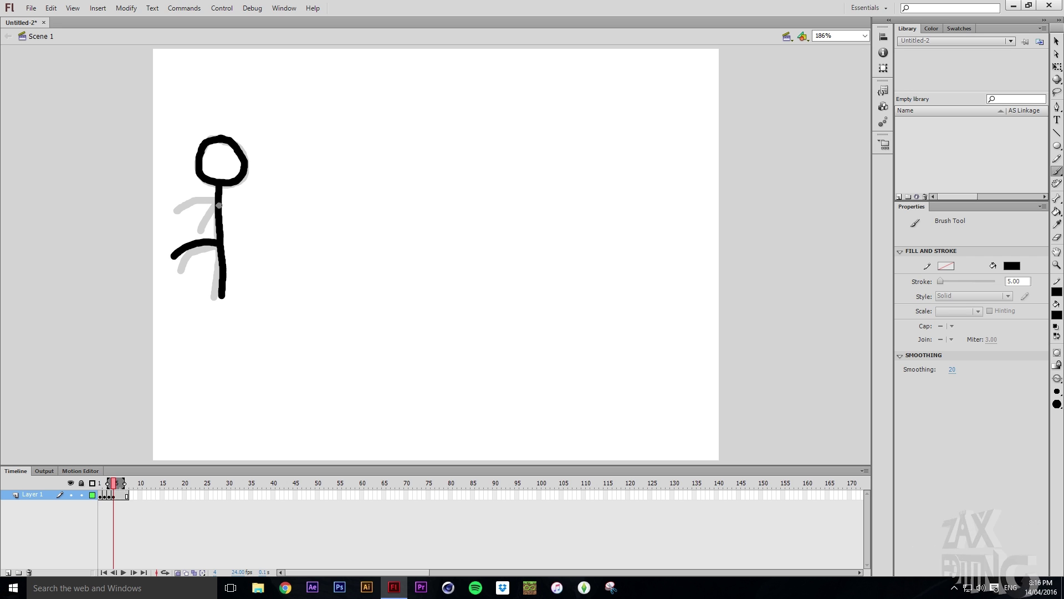
mouse_move(218, 202)
left_mouse_down()
mouse_move(183, 224)
mouse_move(172, 198)
left_mouse_up()
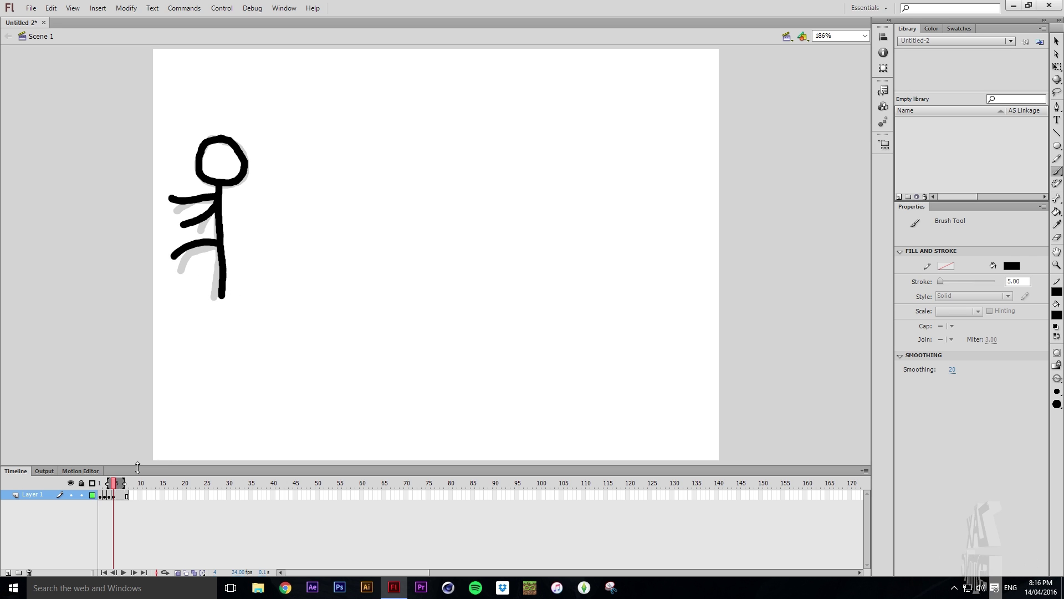
Insert a blank keyframe at frame 5 and draw the figure leaning and stepping forward, redrawing the head ahead of the previous pose.
left_click(115, 481)
key("F7")
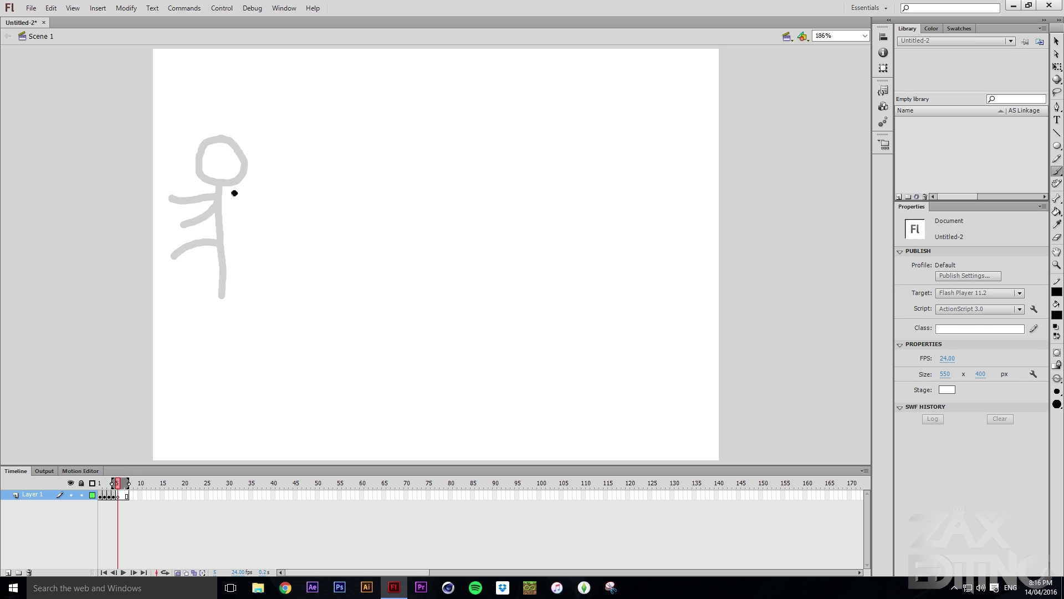
left_click_drag(240, 142, 239, 142)
key("ctrl+z")
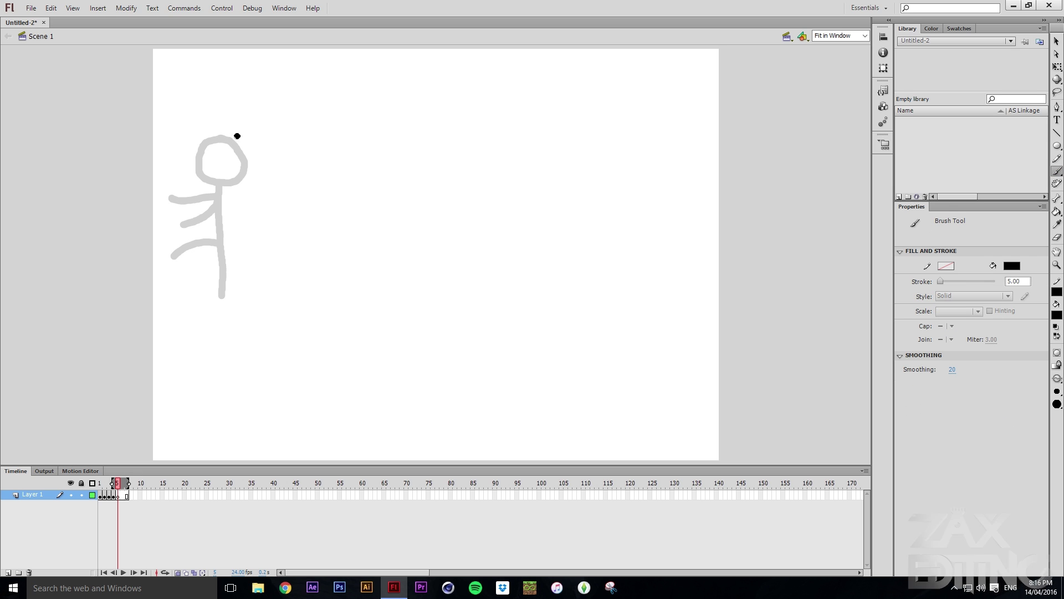
mouse_move(235, 142)
left_mouse_down()
mouse_move(206, 170)
mouse_move(224, 182)
mouse_move(234, 139)
left_mouse_up()
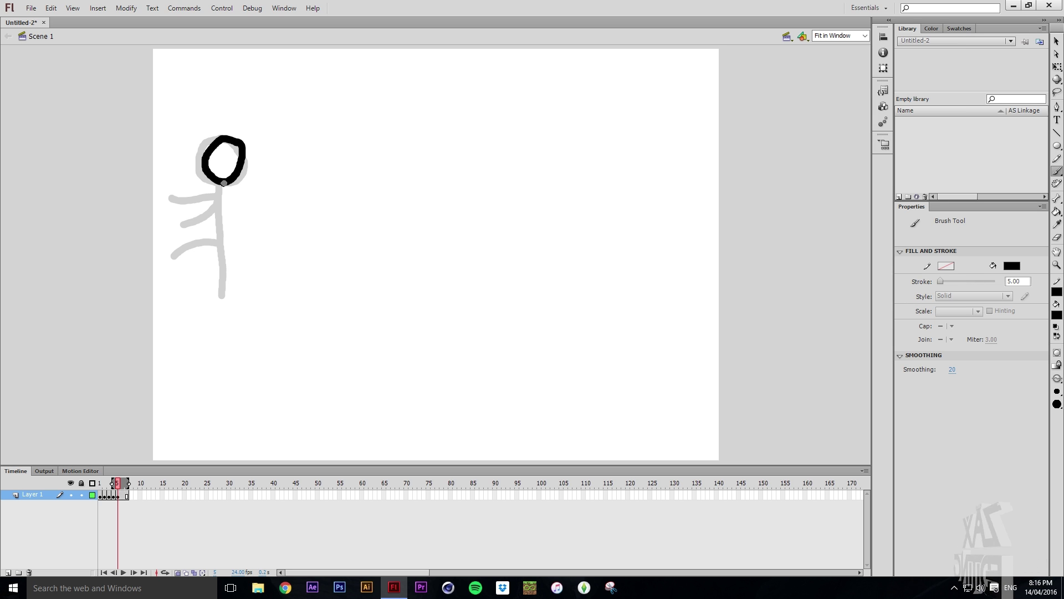
key("ctrl+z")
left_click_drag(254, 152, 247, 248)
Draw the running poses across the stage on blank keyframes 6 to 12, ending in a standing pose, and turn off onion skinning.
left_click_drag(325, 149, 290, 239)
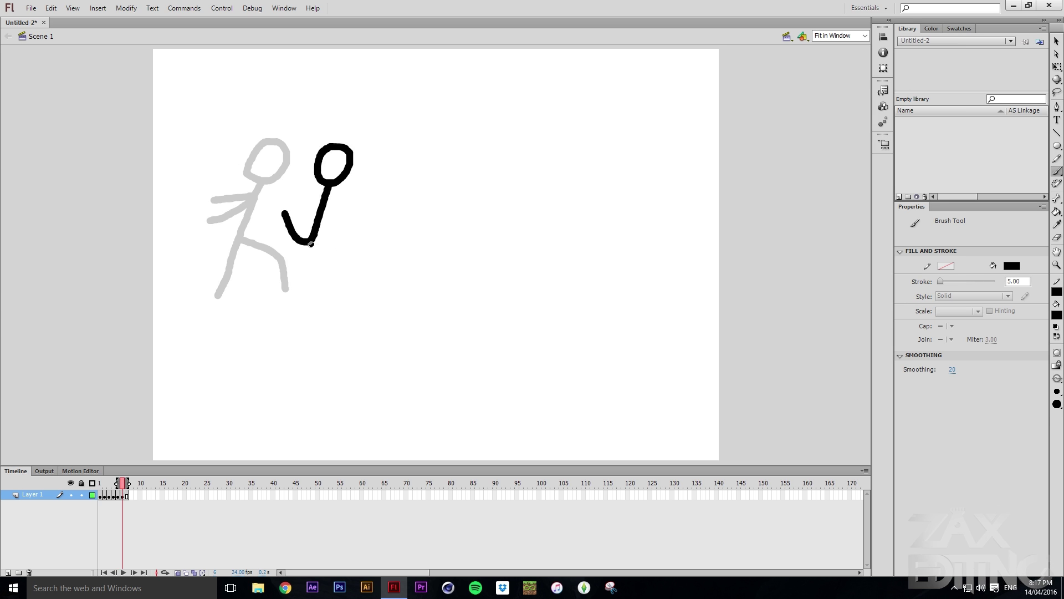
key("F7")
left_click_drag(399, 155, 360, 299)
mouse_move(554, 160)
left_mouse_down()
mouse_move(549, 311)
mouse_move(571, 322)
left_mouse_up()
left_click(177, 572)
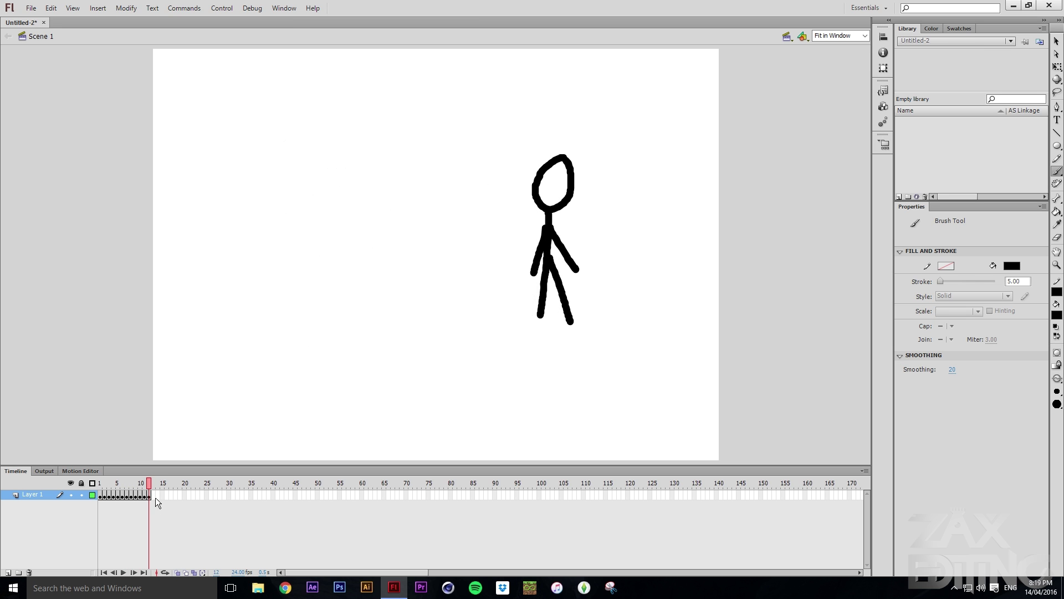
Play the stick figure animation from frame 1 and replay it to review the motion.
left_click_drag(149, 483, 99, 483)
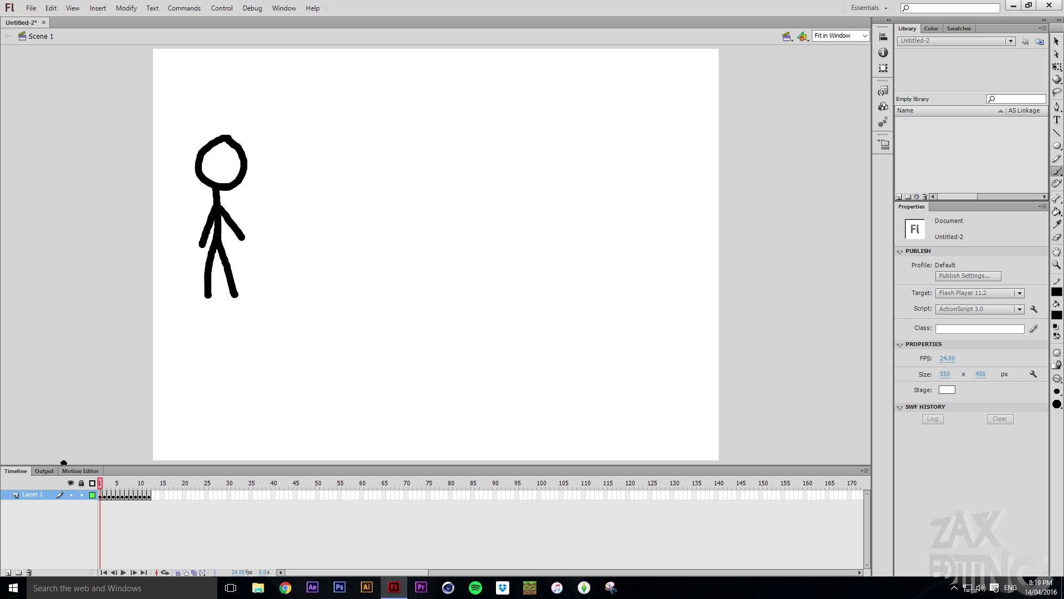
key("Return")
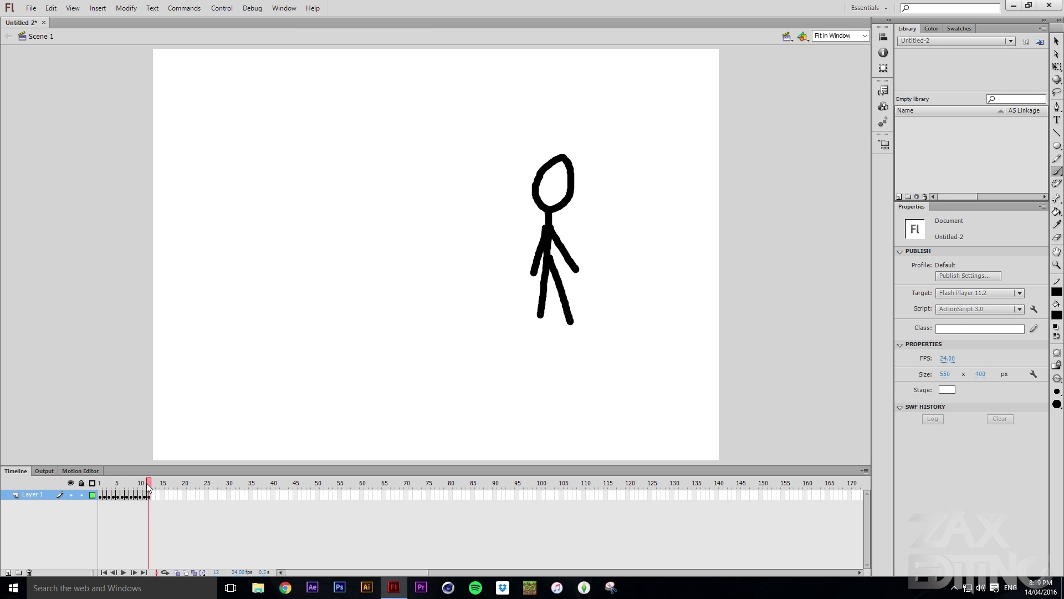
left_click_drag(149, 487, 109, 495)
left_click(110, 489)
key("Return")
key("Return")
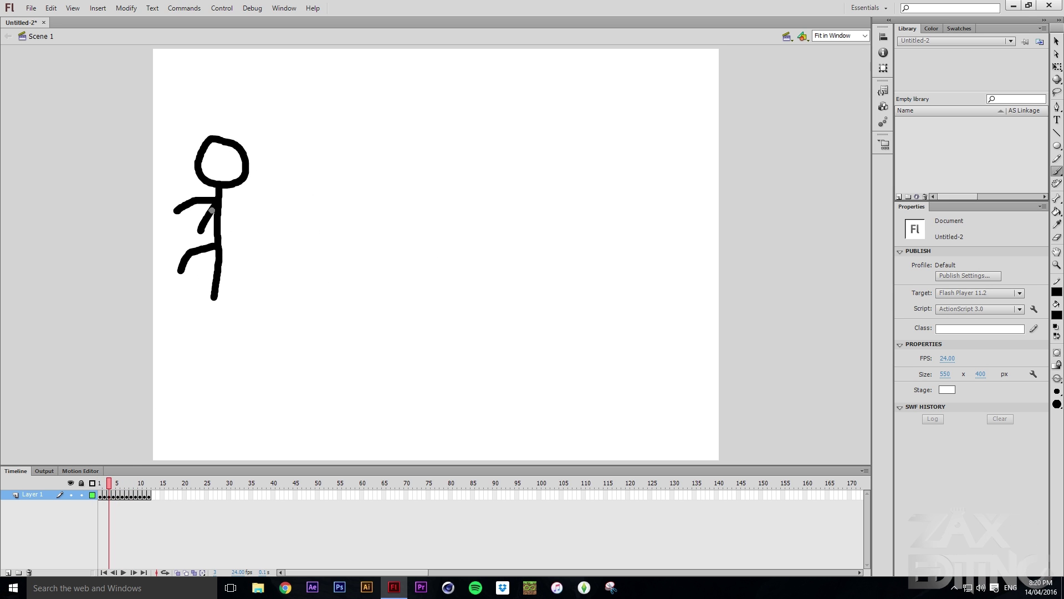
Return to frame 1, hide Layer 1, and add a new layer with onion skinning enabled.
mouse_move(114, 490)
left_mouse_down()
mouse_move(98, 491)
mouse_move(151, 495)
mouse_move(98, 491)
left_mouse_up()
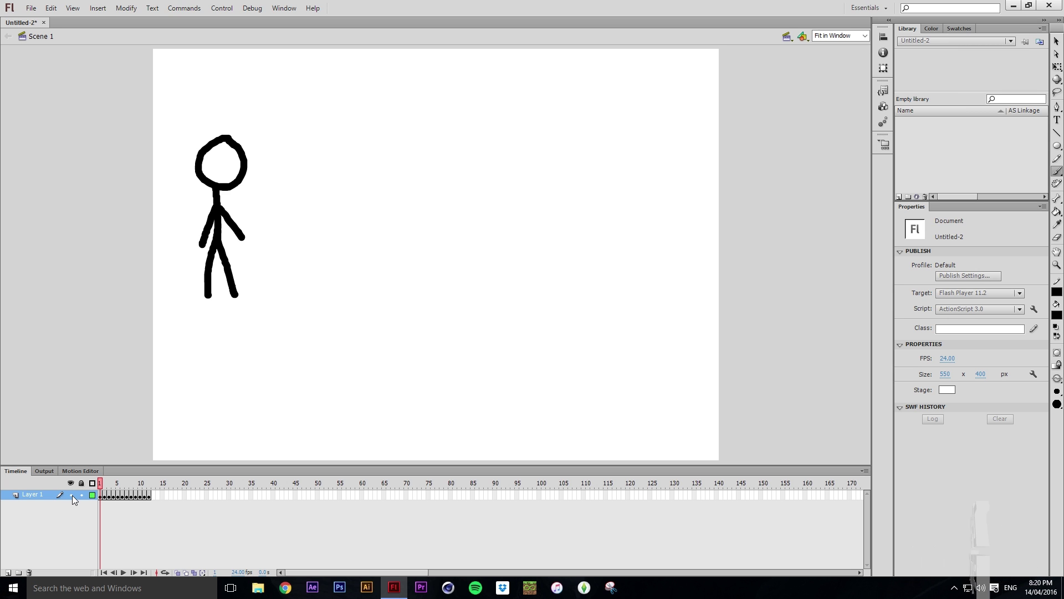
left_click(71, 494)
left_click(8, 571)
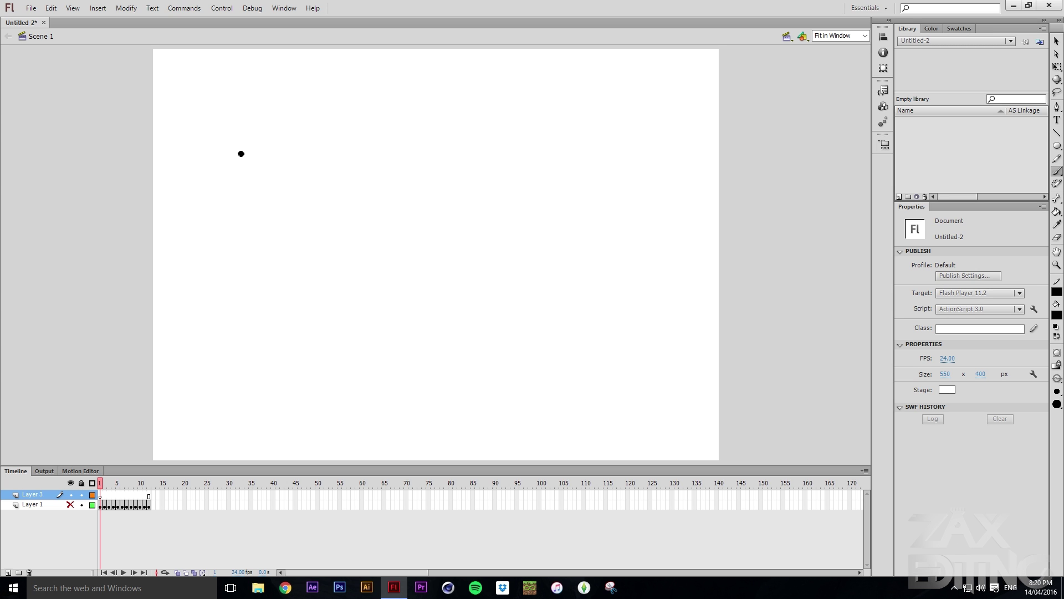
left_click(176, 572)
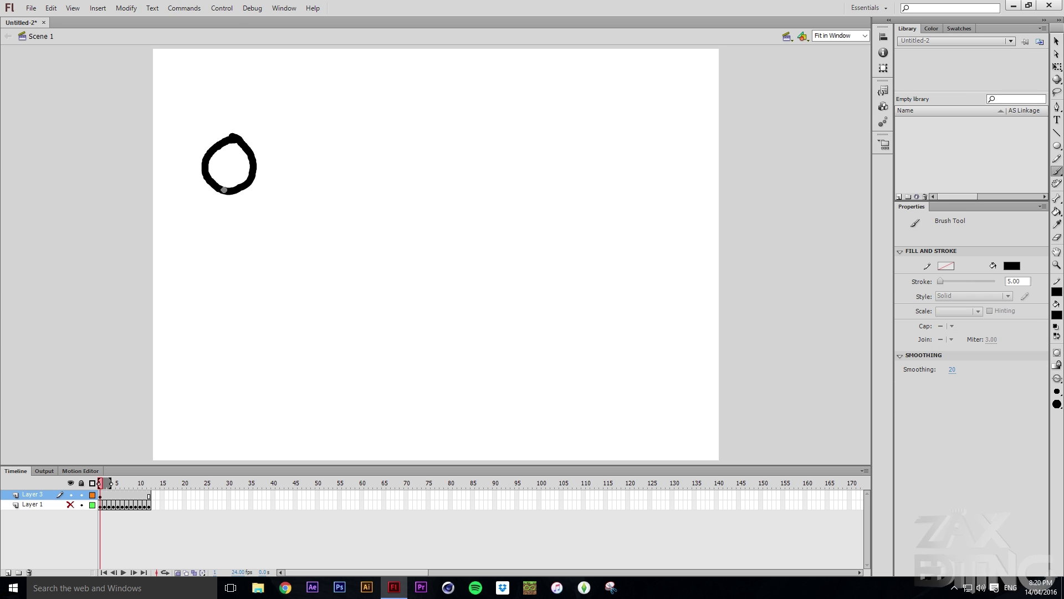
Draw a taller standing stick figure on frame 1 of the new layer and insert a blank keyframe at frame 2.
left_click_drag(222, 192, 194, 322)
left_click_drag(214, 249, 240, 326)
key("period")
key("F7")
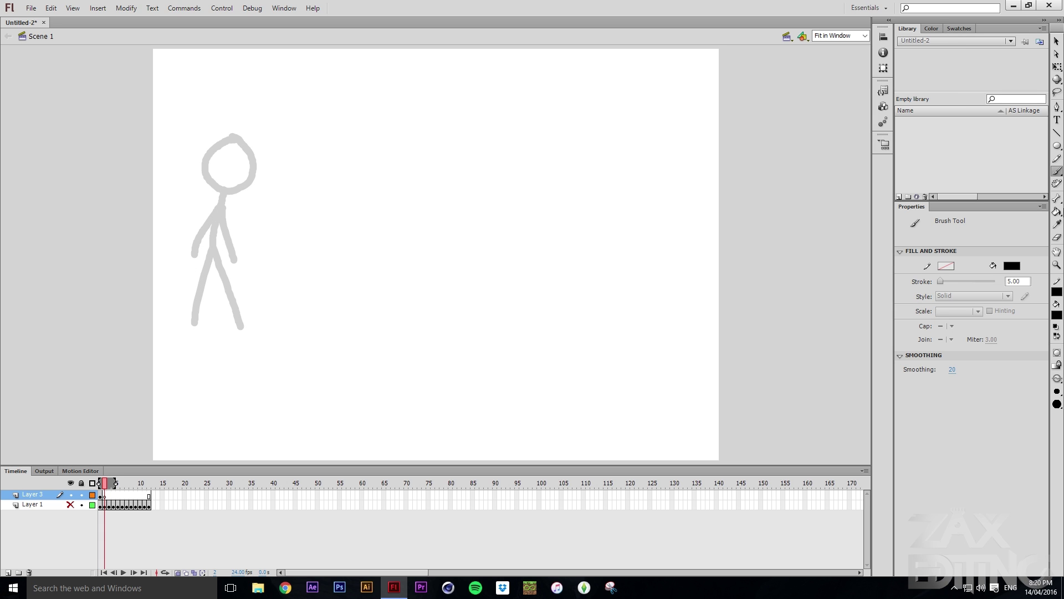
Add another layer below Layer 3 and draw a horizontal ground line across the full stage beneath the figure's feet.
left_click(100, 482)
left_click(7, 571)
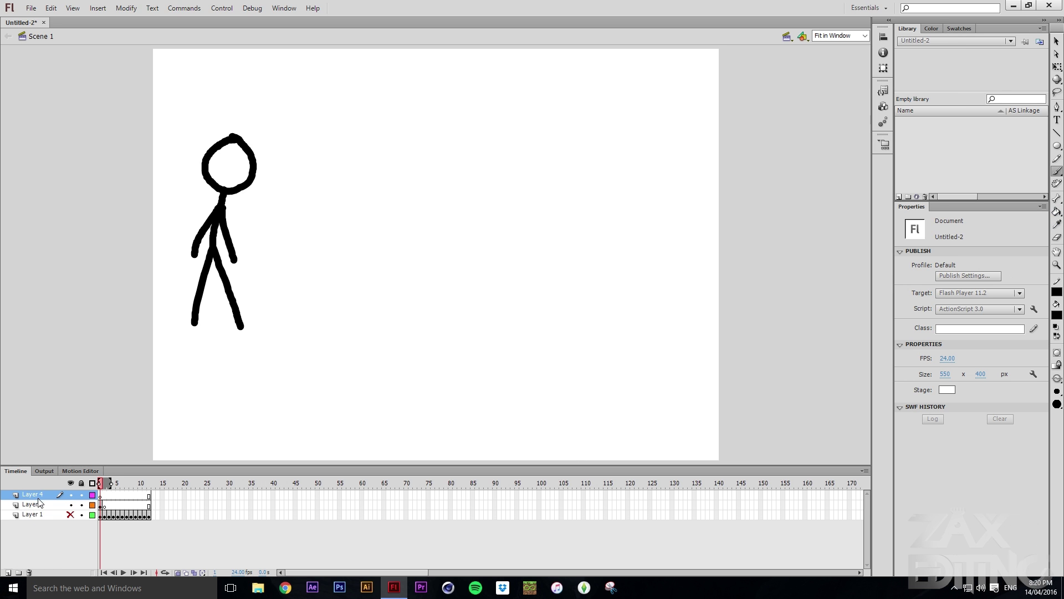
left_click_drag(35, 514, 35, 511)
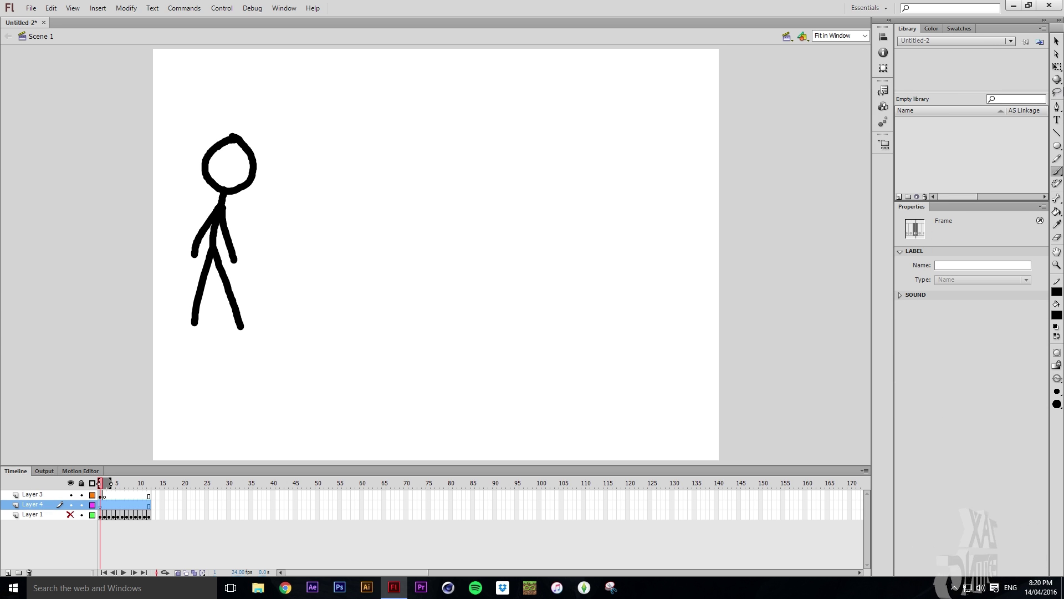
left_click(1057, 133)
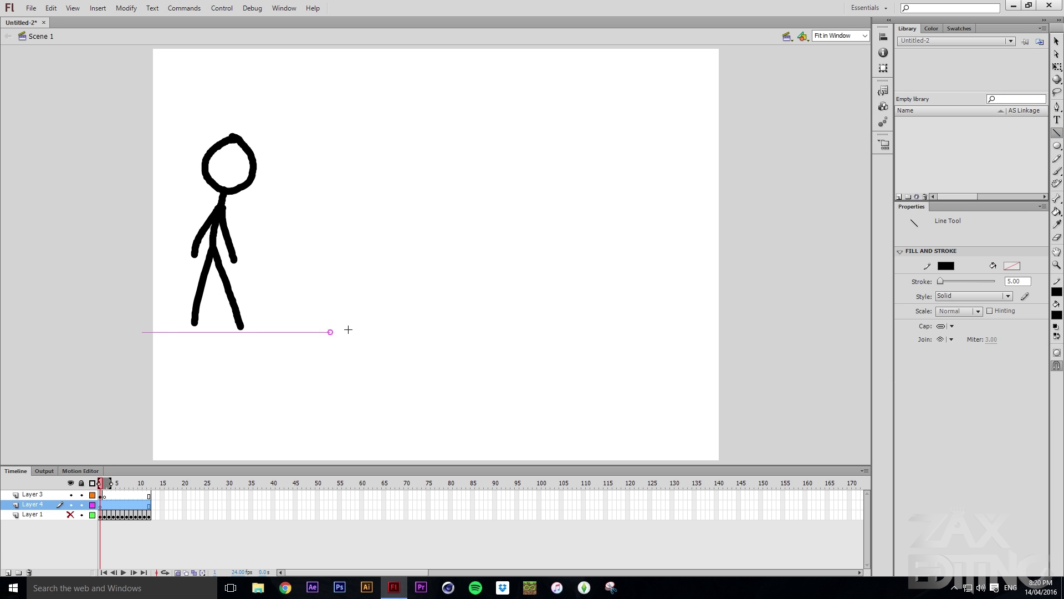
left_click_drag(592, 331, 748, 332)
Switch back to the Brush on Layer 3 and draw the figure's next poses on frames 2 to 4 above the ground line.
key("b")
left_click(106, 495)
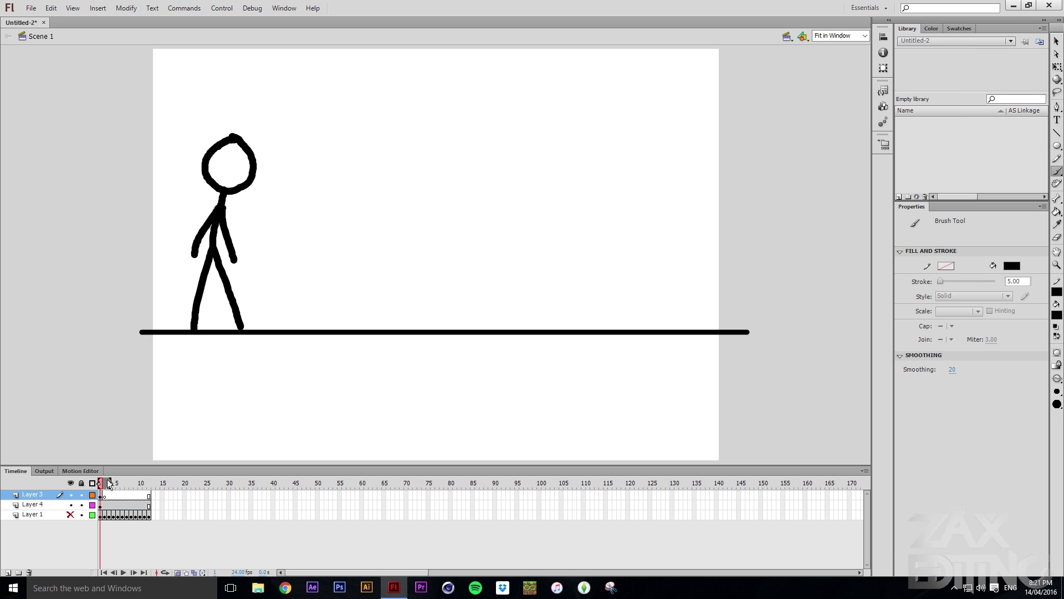
left_click(110, 484)
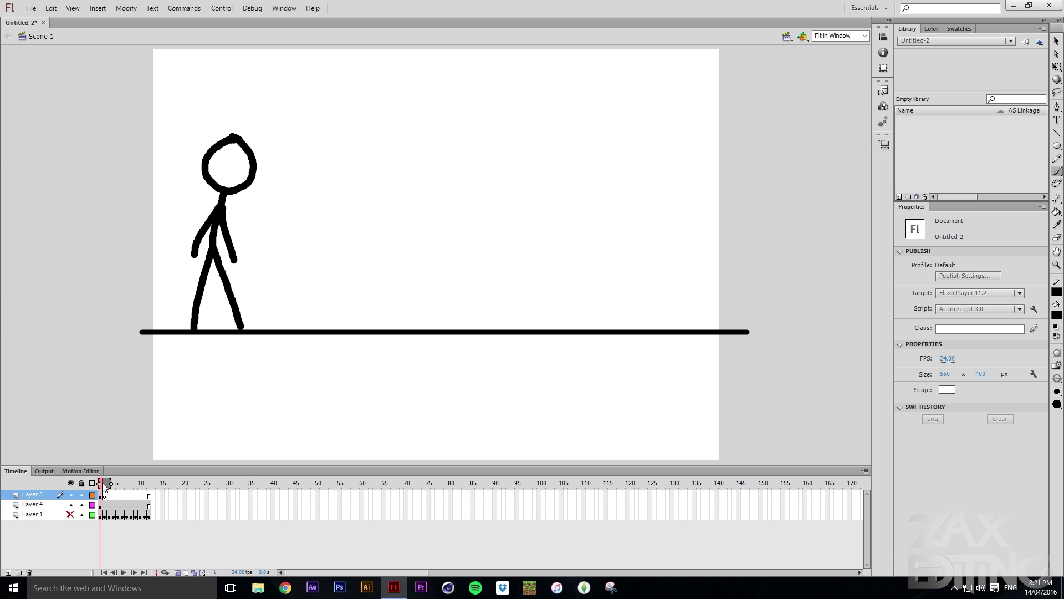
left_click(104, 483)
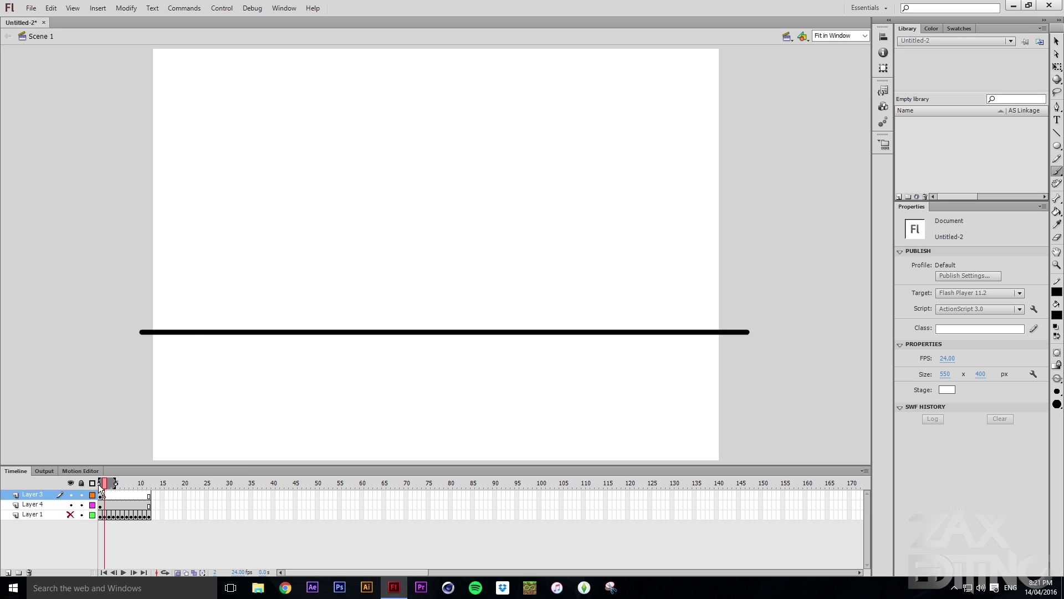
mouse_move(208, 149)
left_mouse_down()
mouse_move(221, 185)
mouse_move(208, 148)
mouse_move(207, 182)
mouse_move(228, 186)
mouse_move(238, 142)
left_mouse_up()
key("ctrl+z")
key("ctrl+z")
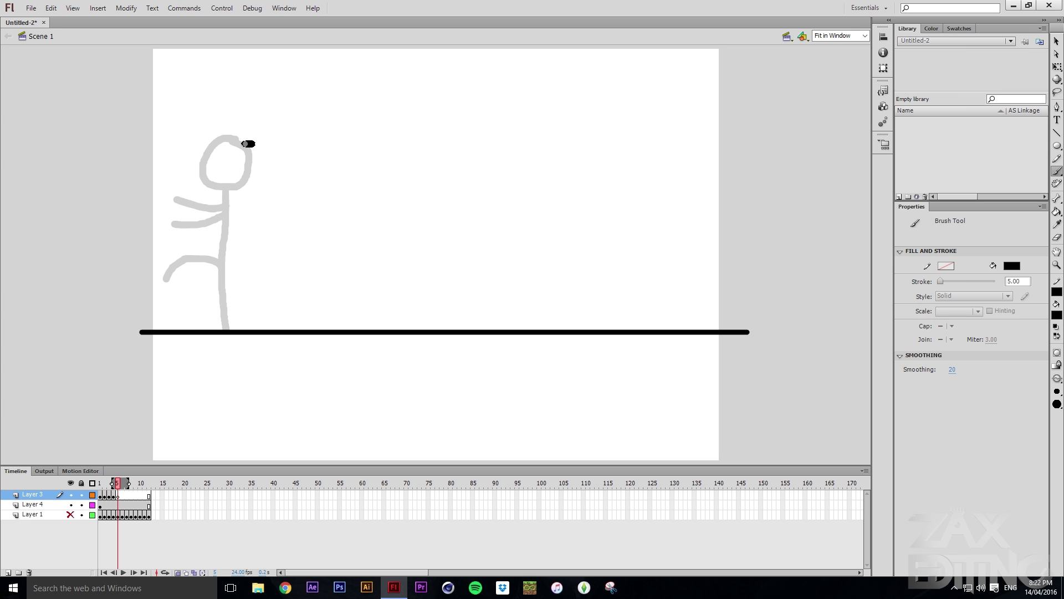
mouse_move(235, 180)
left_mouse_down()
mouse_move(267, 165)
mouse_move(254, 140)
mouse_move(240, 170)
left_mouse_up()
key("ctrl+z")
key("ctrl+z")
mouse_move(275, 145)
left_mouse_down()
mouse_move(251, 147)
mouse_move(250, 189)
mouse_move(276, 180)
mouse_move(280, 154)
mouse_move(265, 141)
mouse_move(249, 169)
mouse_move(273, 183)
left_mouse_up()
key("ctrl+z")
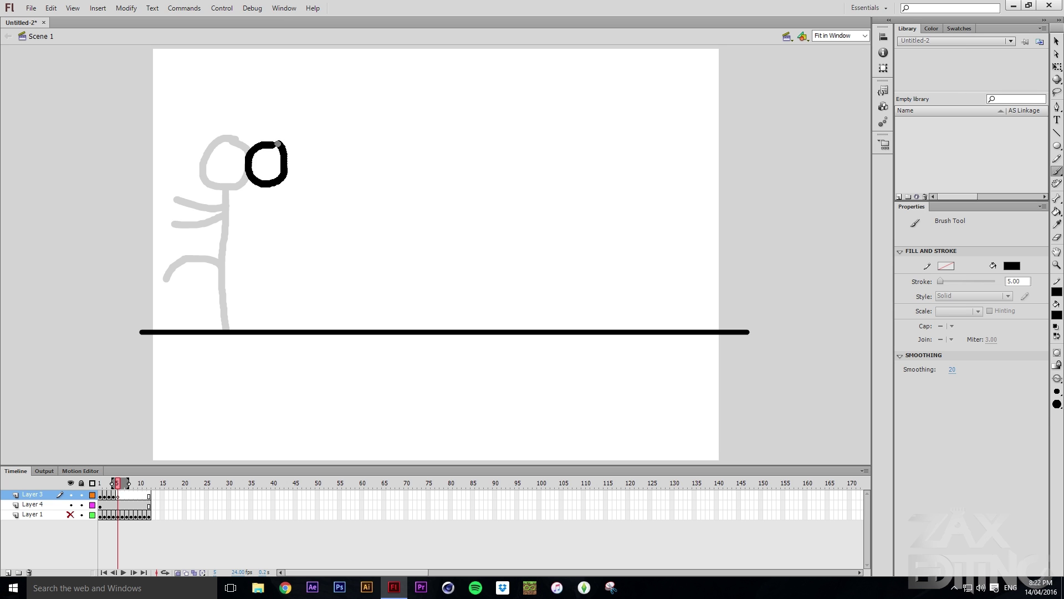
key("ctrl+z")
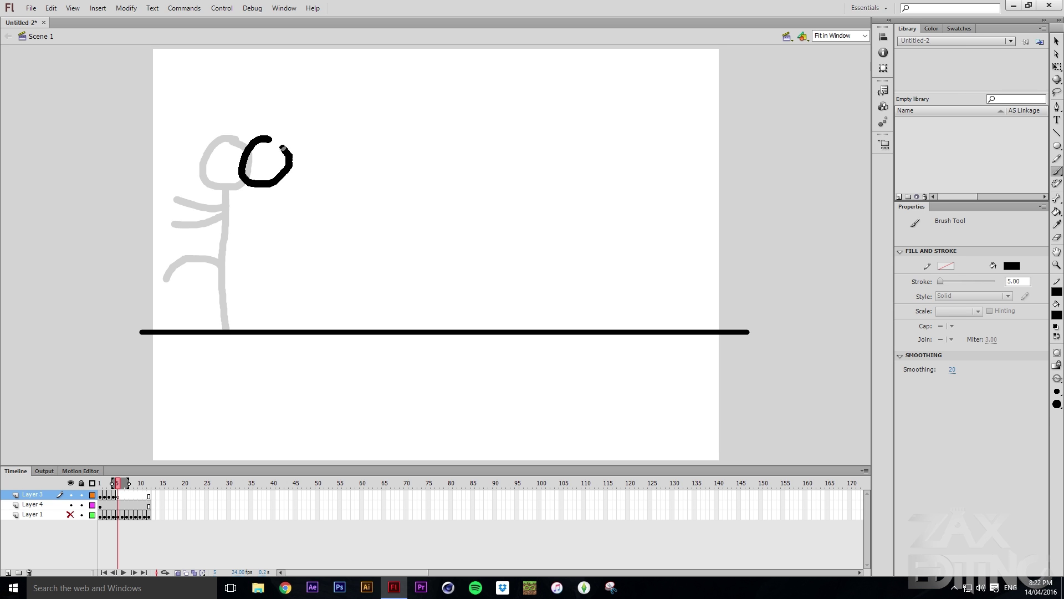
left_click_drag(283, 149, 270, 139)
left_click_drag(262, 186, 273, 326)
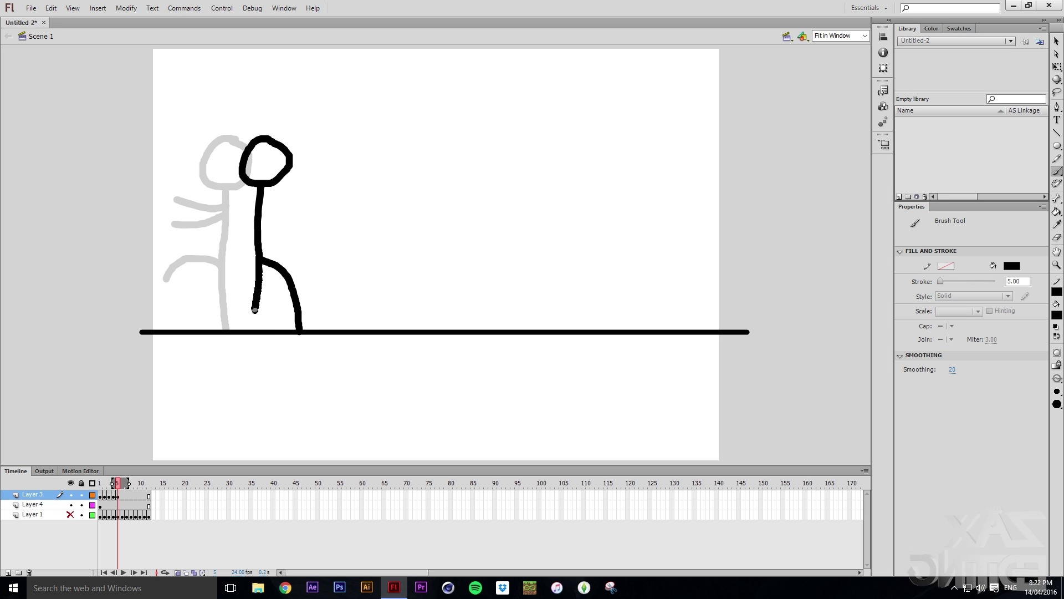
key("ctrl+z")
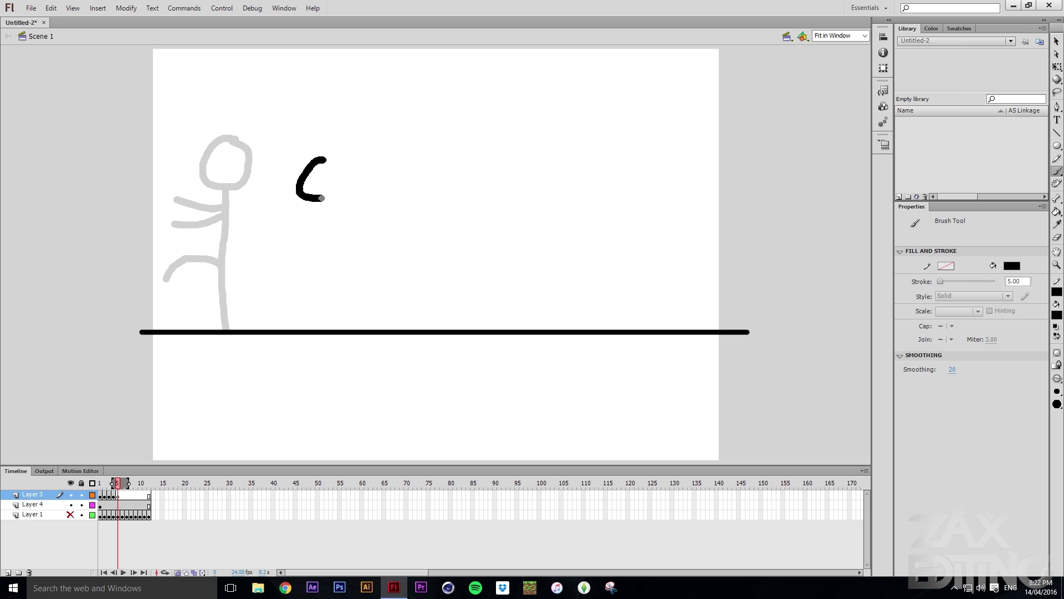
key("ctrl+z")
mouse_move(328, 161)
left_mouse_down()
mouse_move(292, 192)
mouse_move(345, 185)
left_mouse_up()
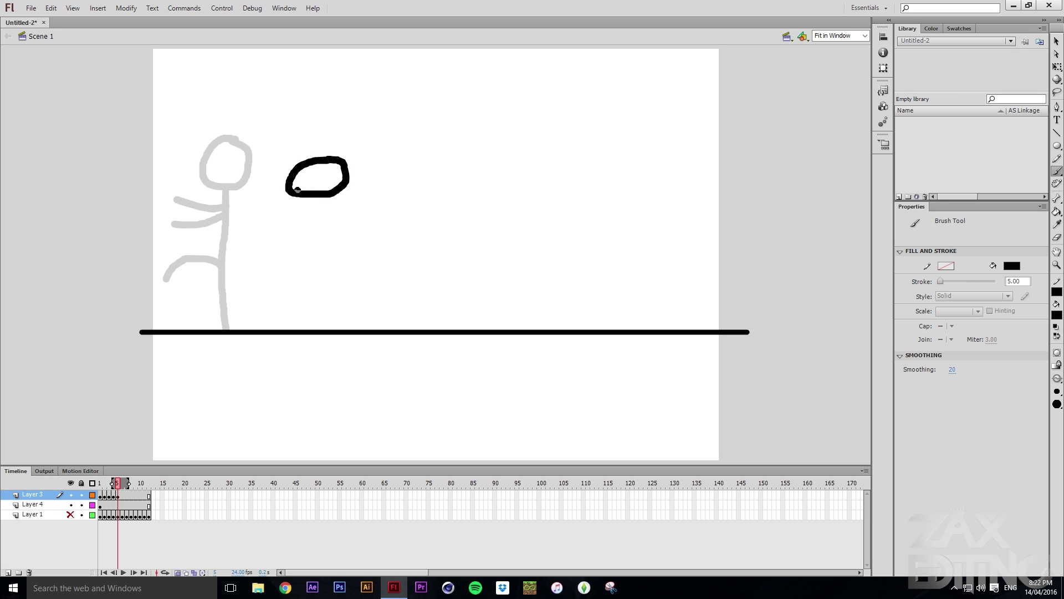
left_click_drag(268, 247, 261, 279)
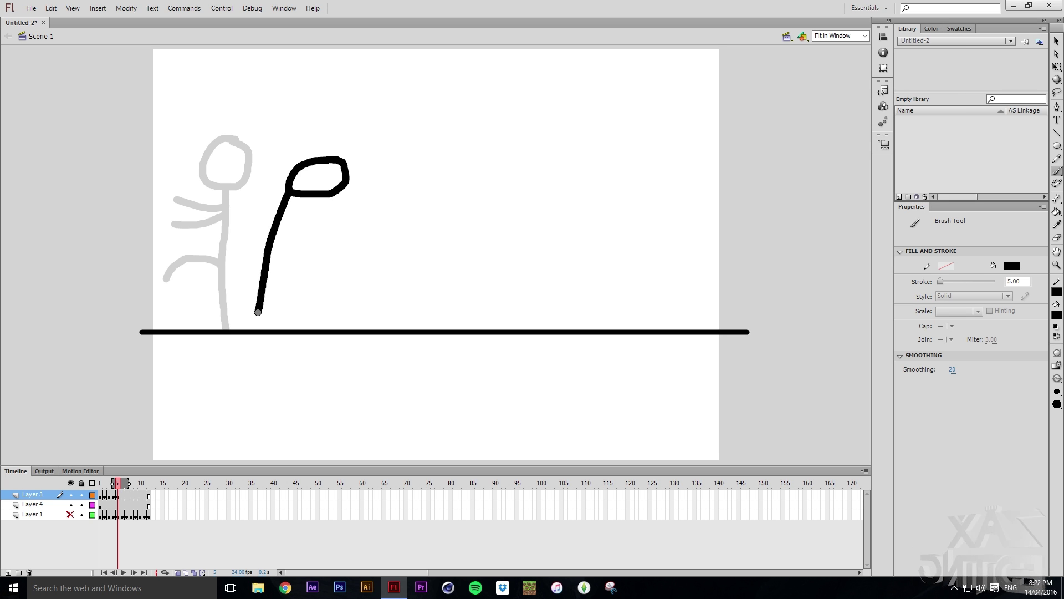
key("ctrl+z")
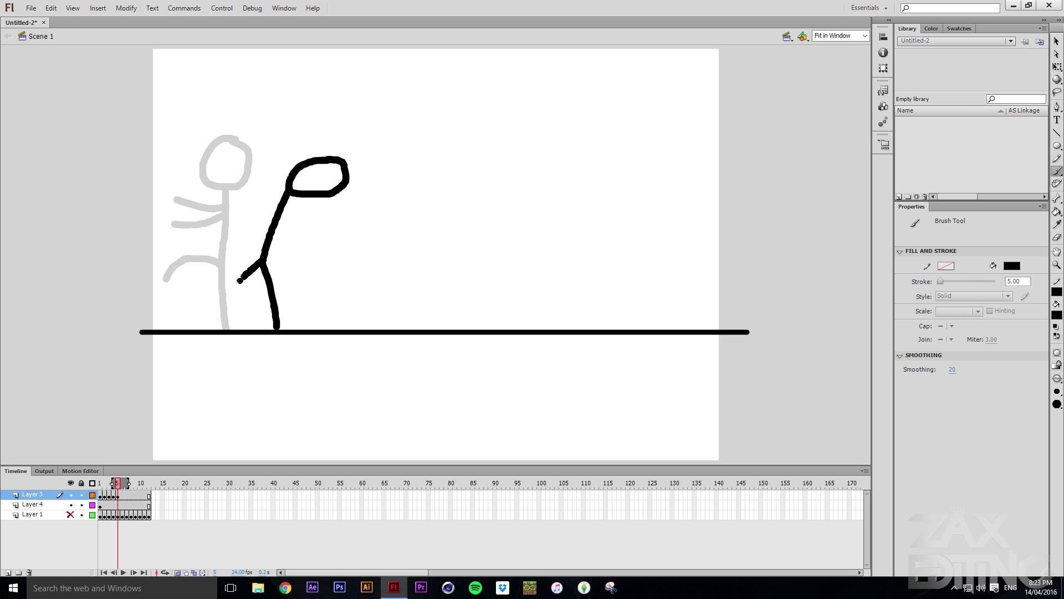
left_click_drag(239, 280, 224, 315)
key("ctrl+z")
left_click_drag(258, 262, 216, 290)
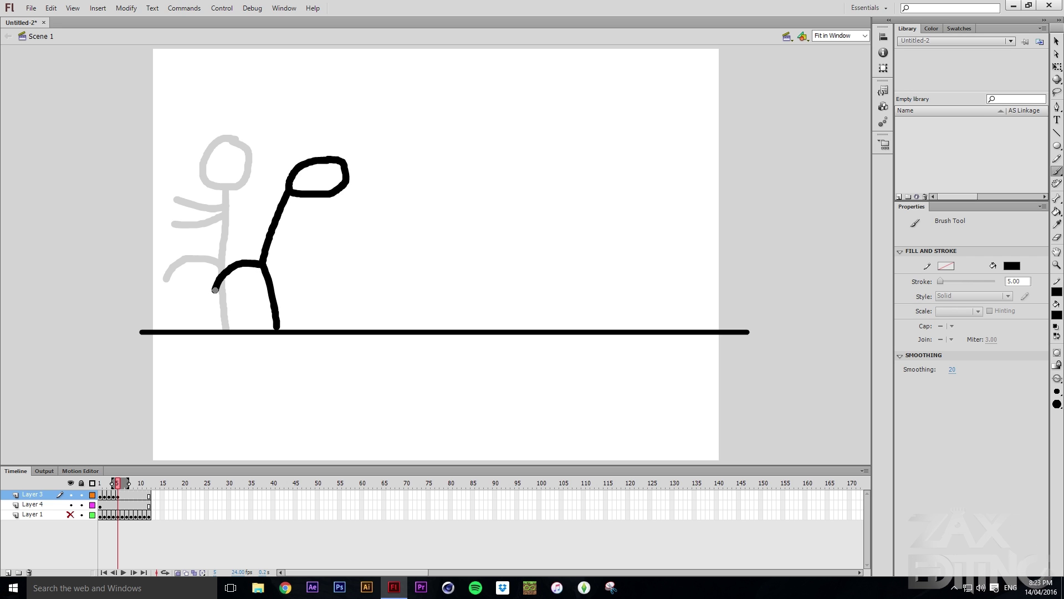
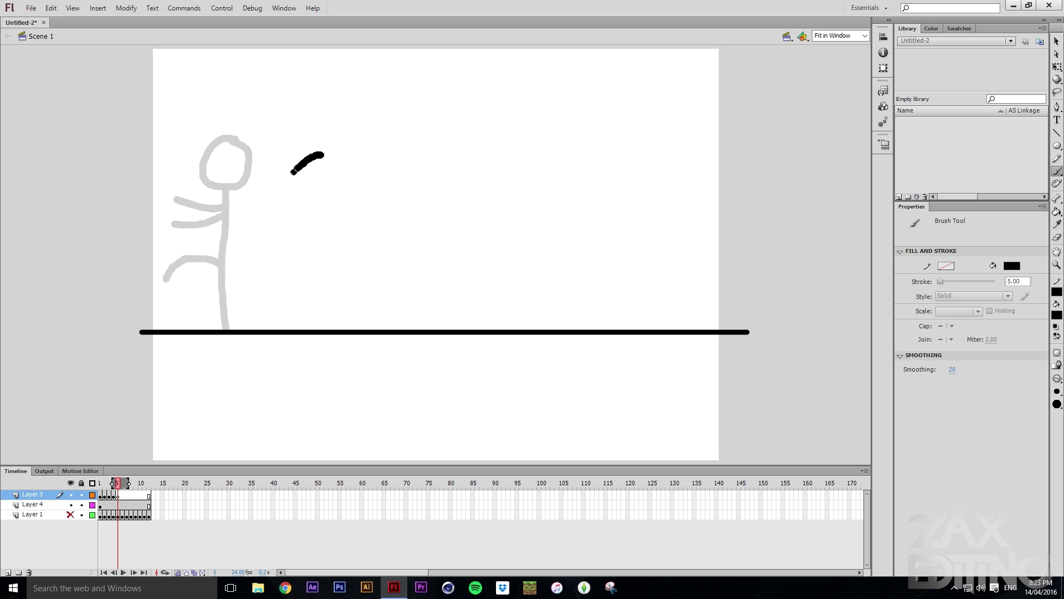
left_click_drag(318, 180, 332, 166)
key("ctrl+z")
Draw frame 5's pose with a round tilted head, one planted leg, a bent rear leg and both arms trailing, then insert a blank keyframe at frame 6.
mouse_move(302, 202)
left_mouse_down()
mouse_move(328, 173)
mouse_move(310, 157)
left_mouse_up()
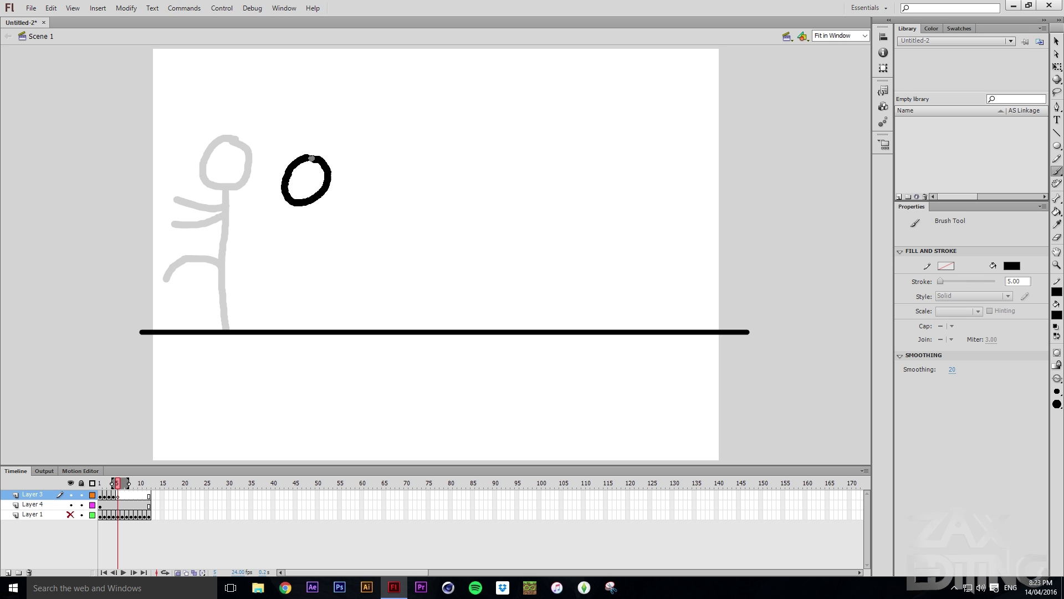
left_click_drag(289, 202, 273, 329)
left_click_drag(273, 258, 248, 293)
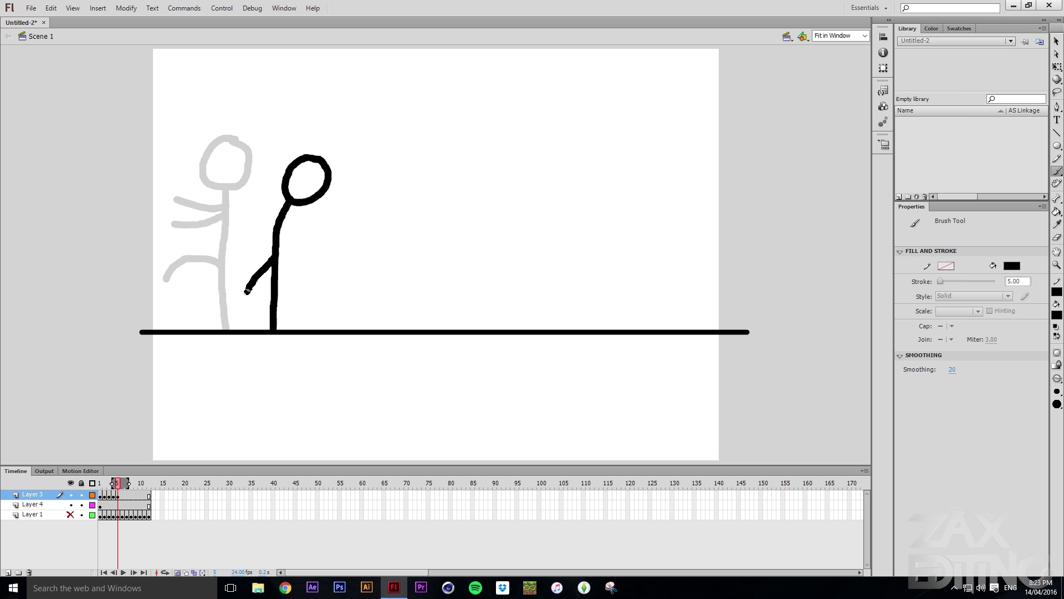
left_click_drag(273, 218, 219, 231)
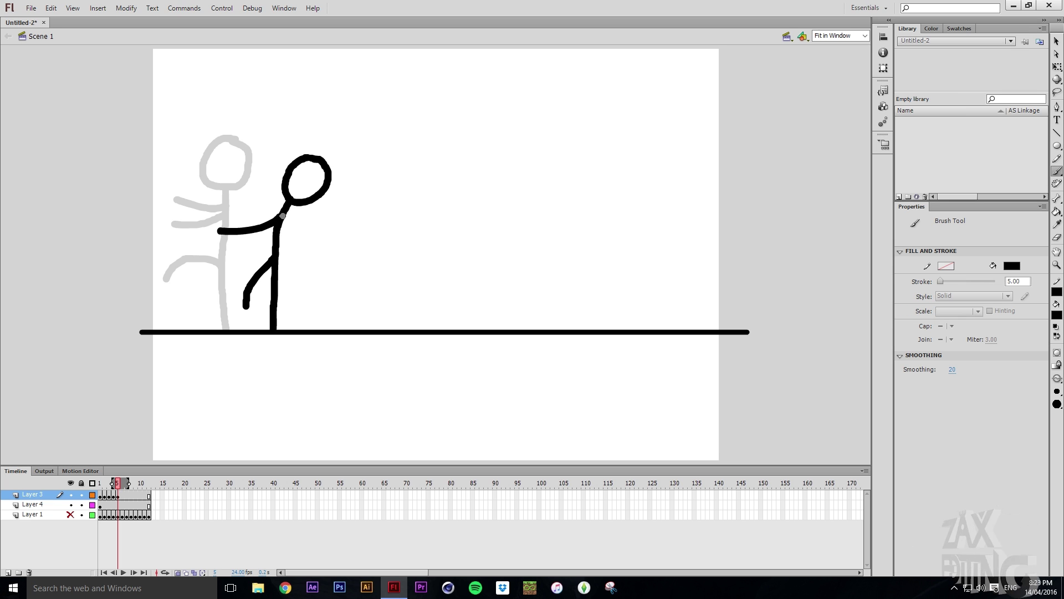
left_click_drag(279, 213, 231, 210)
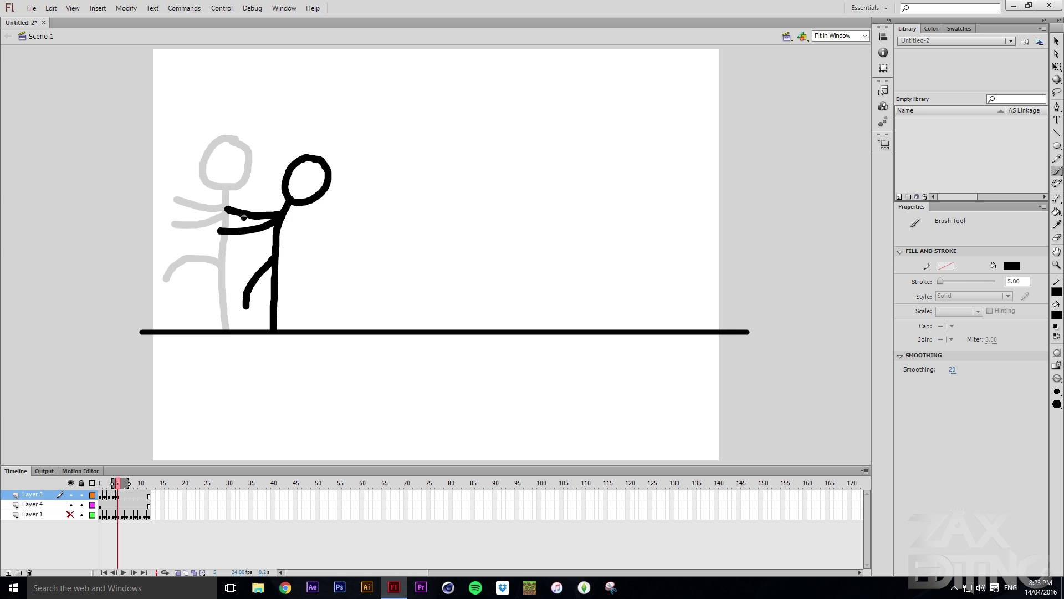
key("ctrl+z")
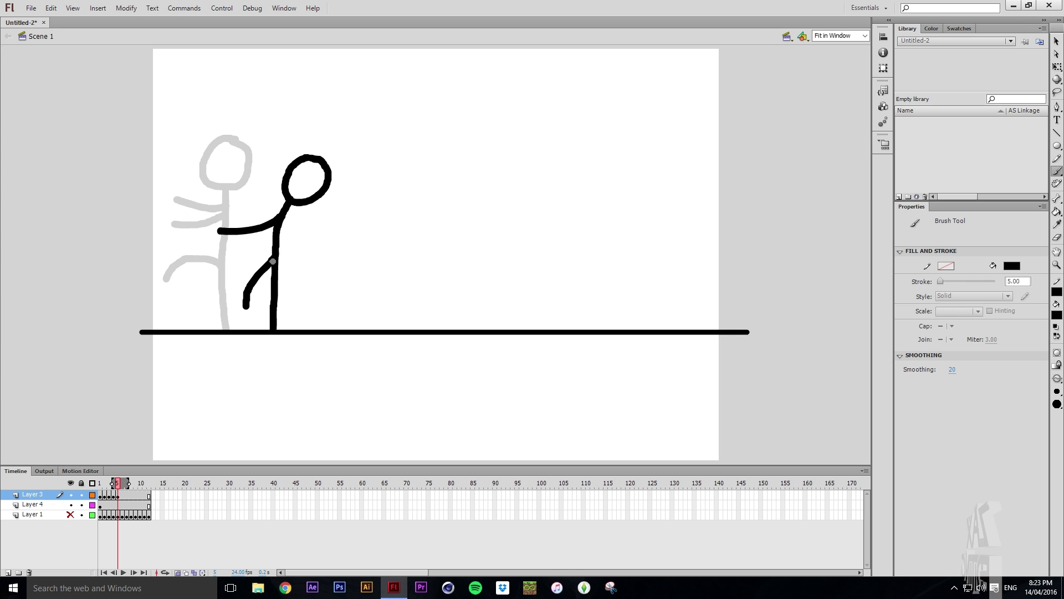
left_click_drag(249, 210, 211, 207)
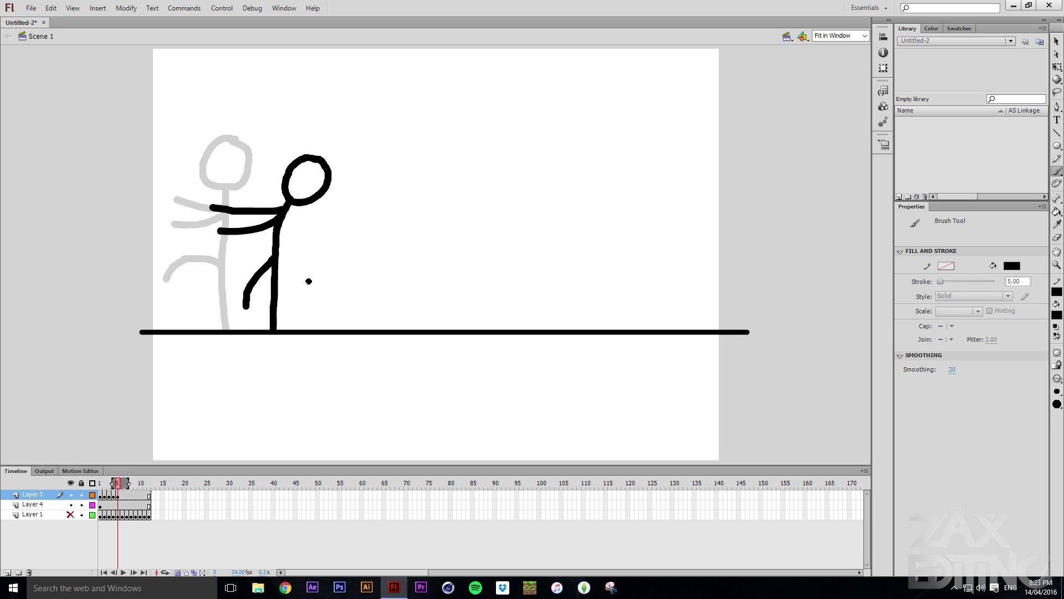
key("F7")
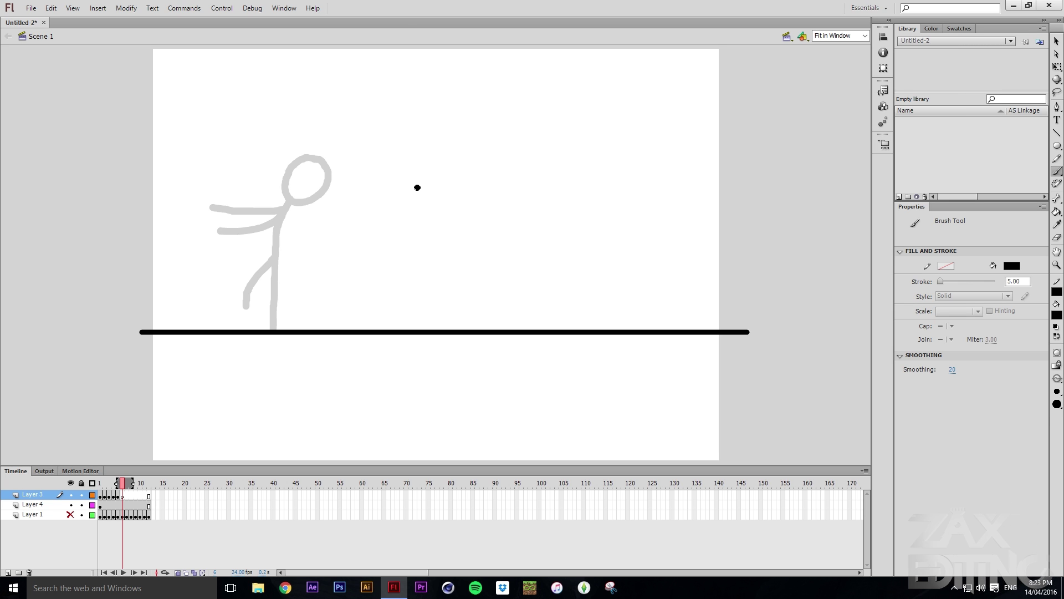
Draw a strongly forward-leaning pose with arms and rear leg trailing on frame 6, further along the ground line, and insert a blank keyframe at frame 7.
mouse_move(424, 190)
left_mouse_down()
mouse_move(361, 211)
mouse_move(379, 220)
mouse_move(399, 200)
mouse_move(390, 216)
mouse_move(425, 224)
mouse_move(455, 195)
mouse_move(433, 185)
mouse_move(389, 211)
mouse_move(351, 289)
left_mouse_up()
key("ctrl+z")
key("ctrl+z")
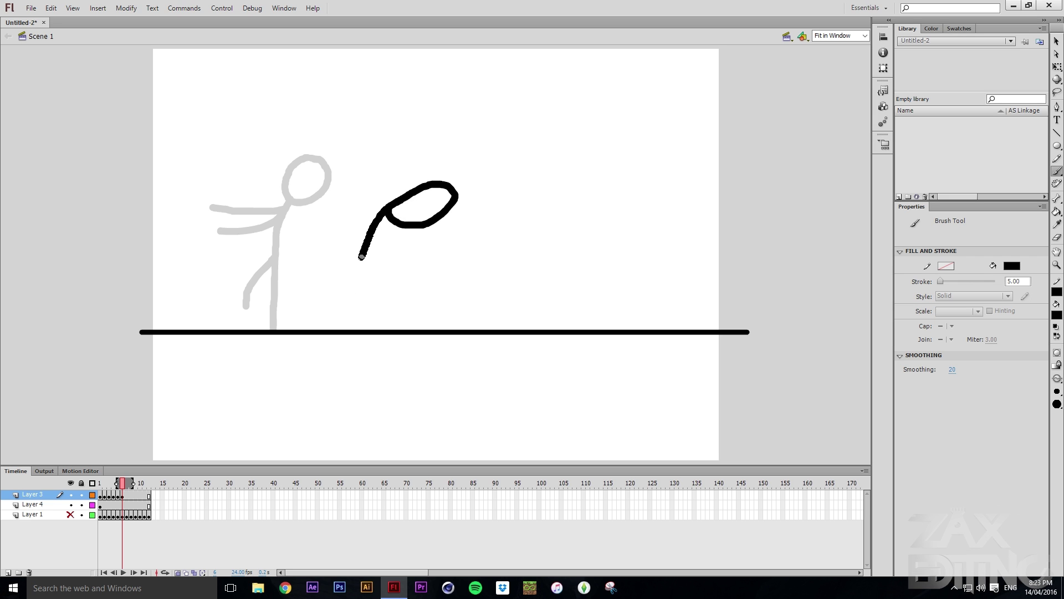
key("ctrl+z")
mouse_move(373, 252)
left_mouse_down()
mouse_move(361, 278)
mouse_move(364, 326)
left_mouse_up()
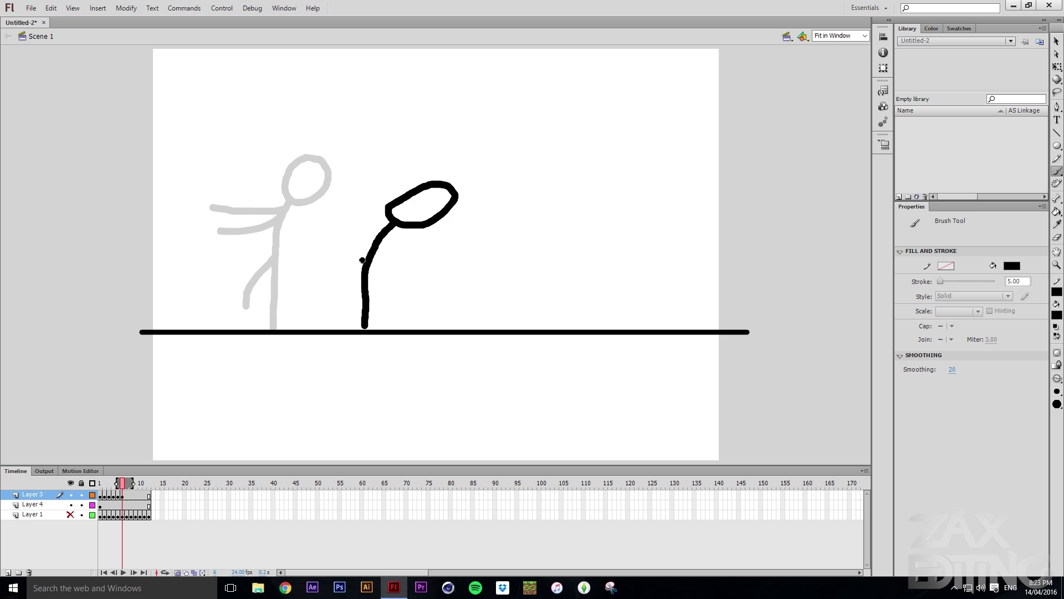
left_click_drag(363, 268, 312, 249)
left_click_drag(392, 222, 304, 220)
left_click_drag(391, 224, 310, 237)
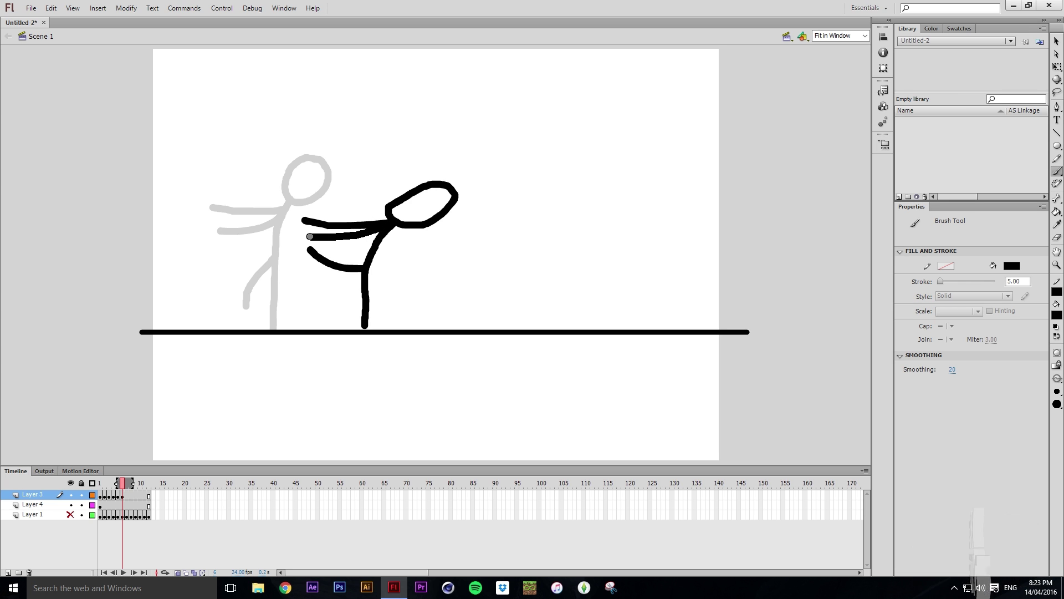
key("F7")
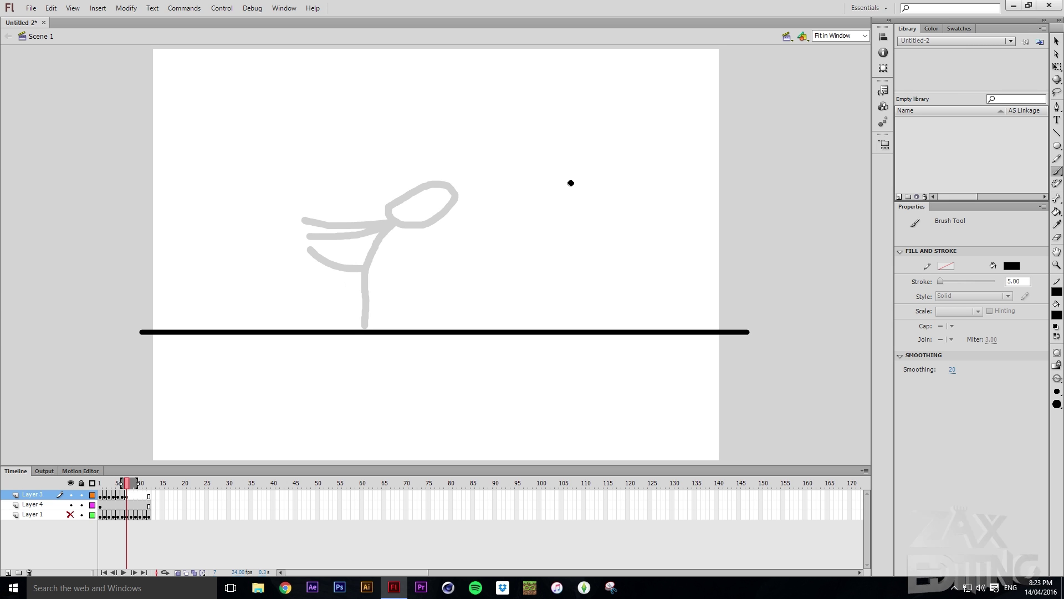
Draw the leaning figure further along on frame 7 with one leg swinging forward and arms trailing, and insert a blank keyframe at frame 8.
mouse_move(574, 181)
left_mouse_down()
mouse_move(528, 215)
mouse_move(543, 223)
left_mouse_up()
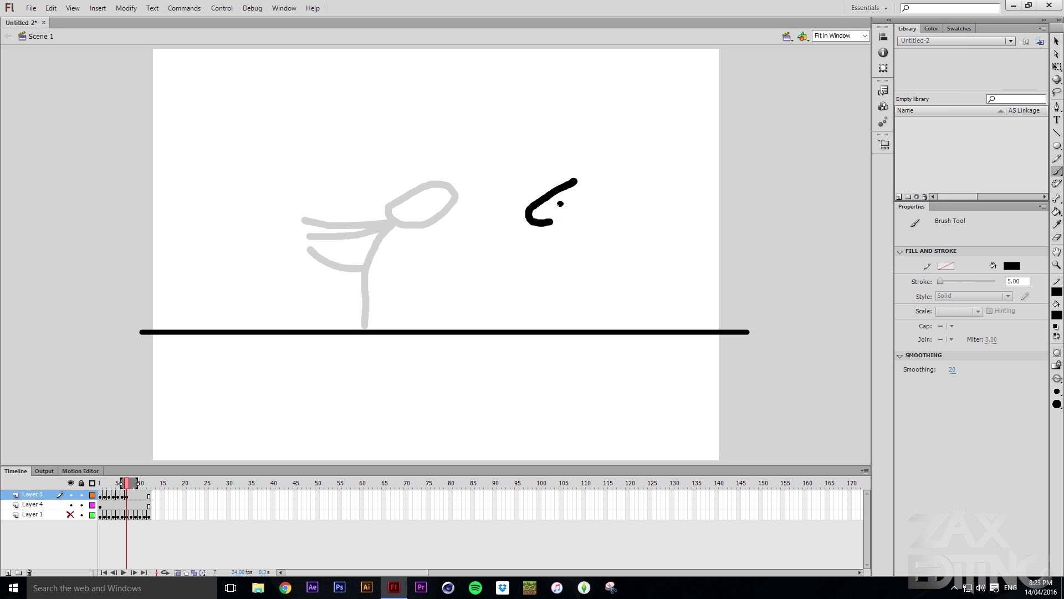
key("ctrl+z")
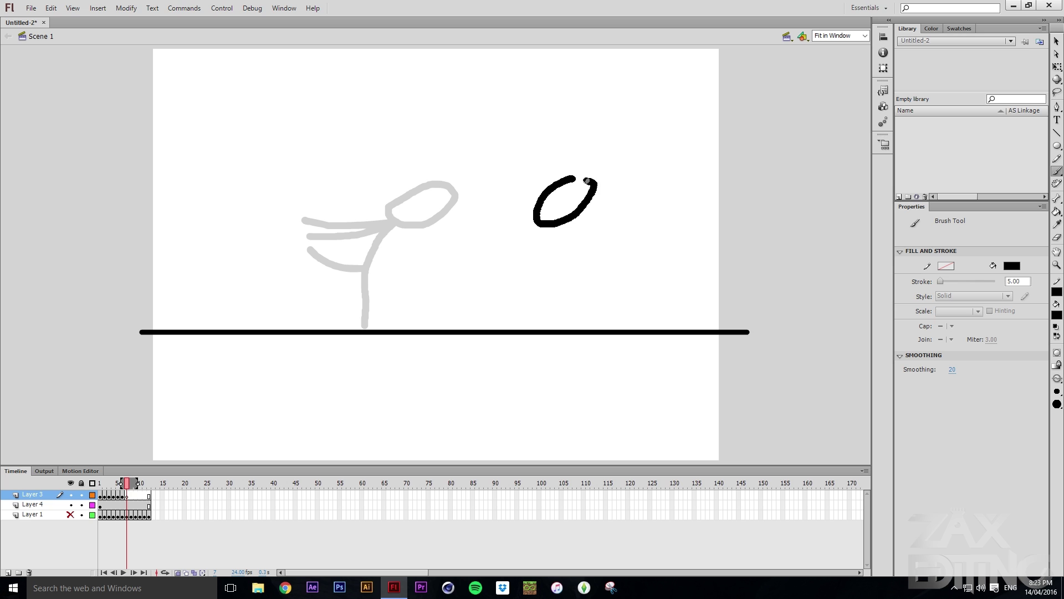
key("ctrl+z")
mouse_move(580, 175)
left_mouse_down()
mouse_move(557, 183)
mouse_move(542, 208)
mouse_move(557, 217)
mouse_move(581, 181)
left_mouse_up()
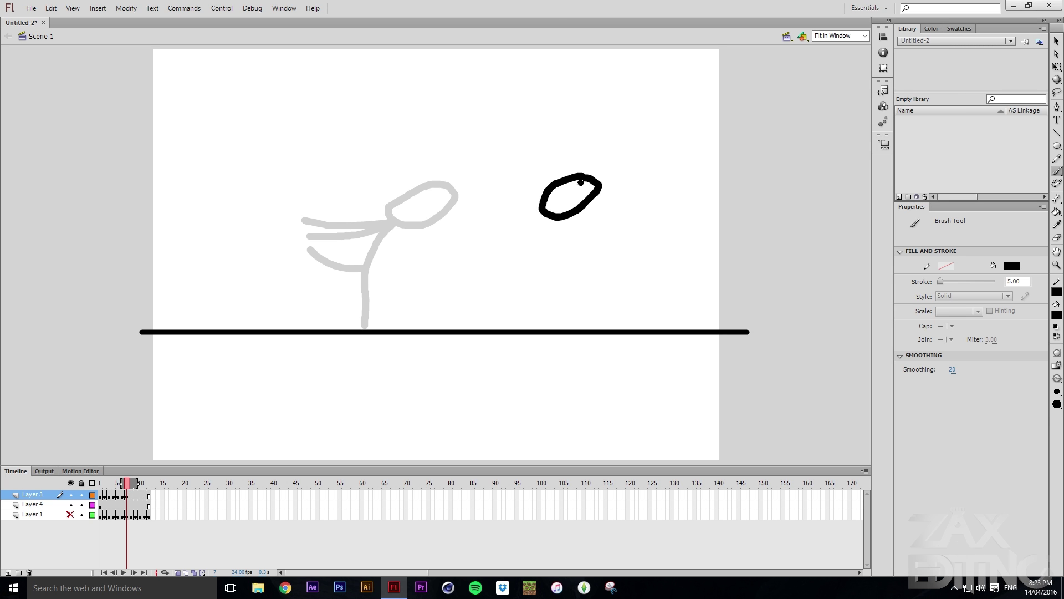
left_click_drag(526, 239, 516, 315)
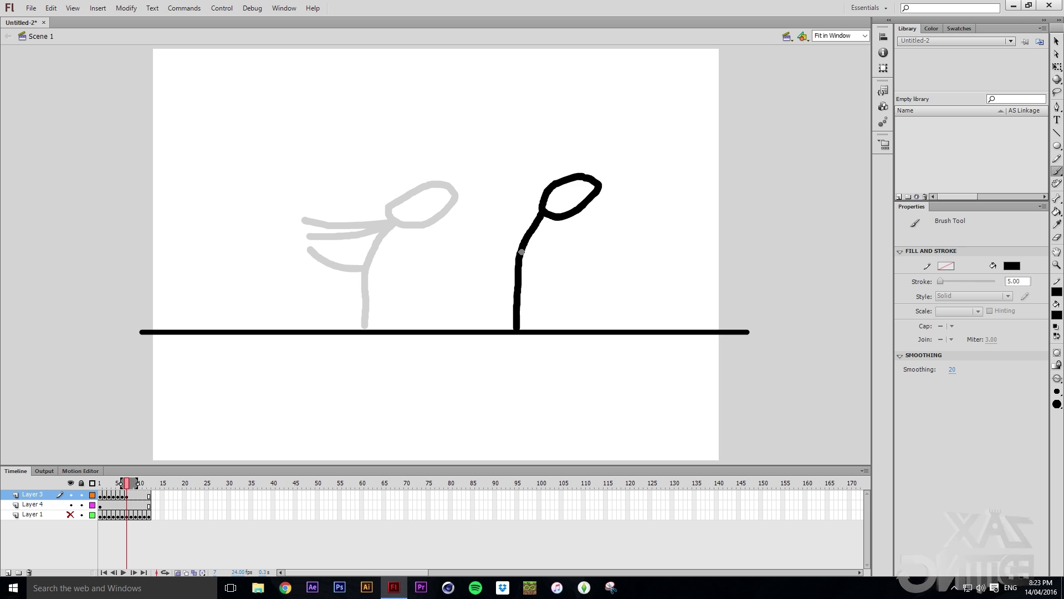
left_click_drag(517, 254, 543, 268)
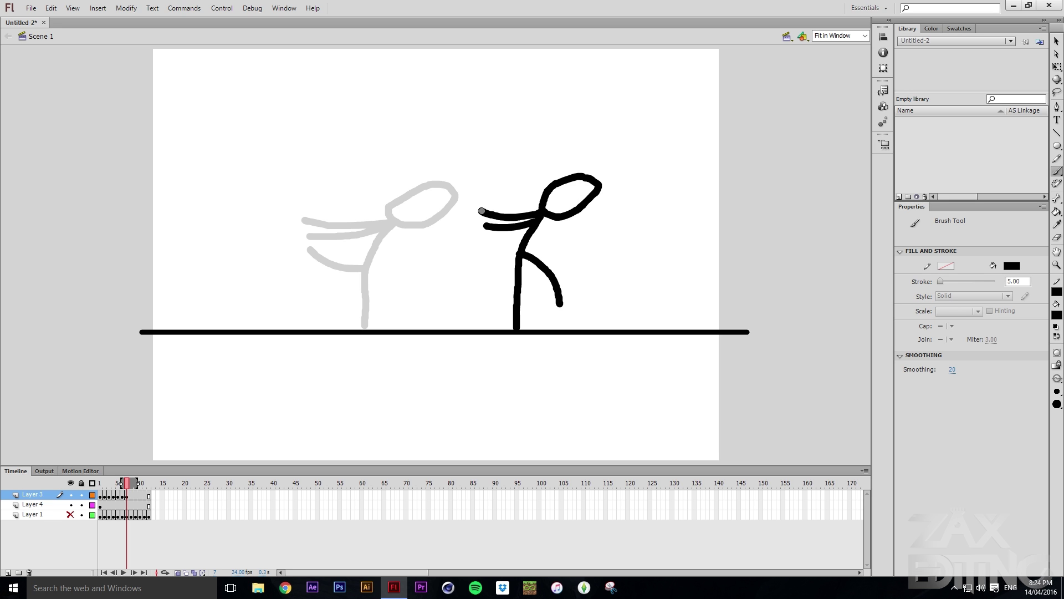
key("F7")
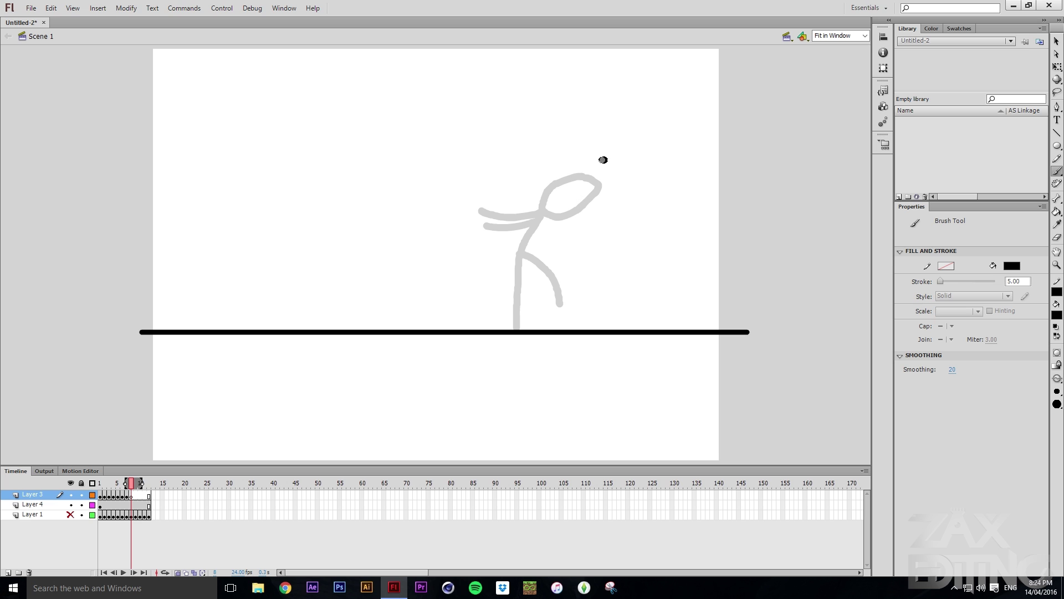
left_click_drag(608, 196, 608, 165)
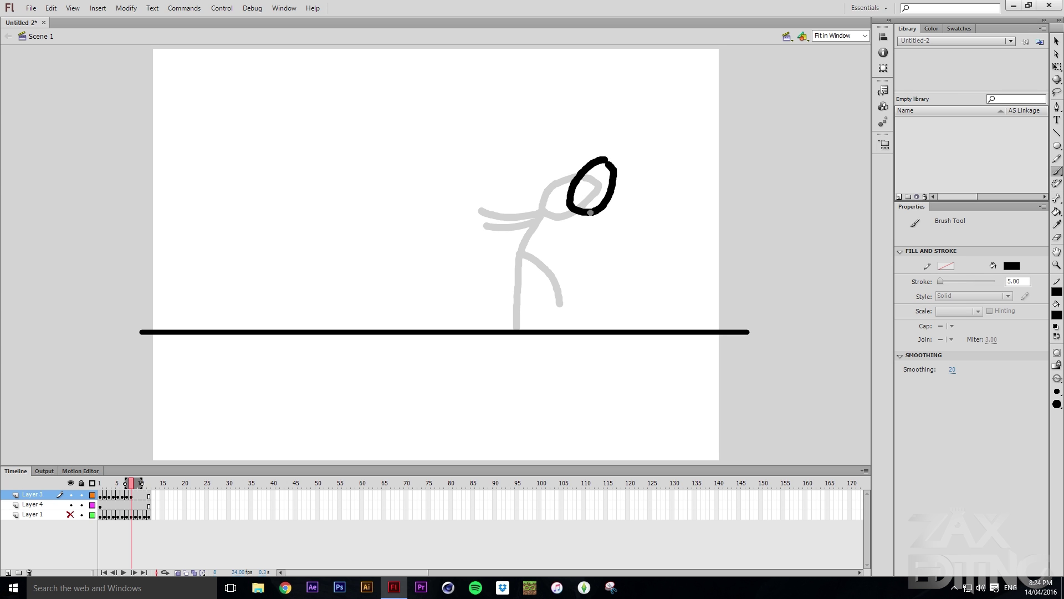
left_click_drag(581, 213, 587, 329)
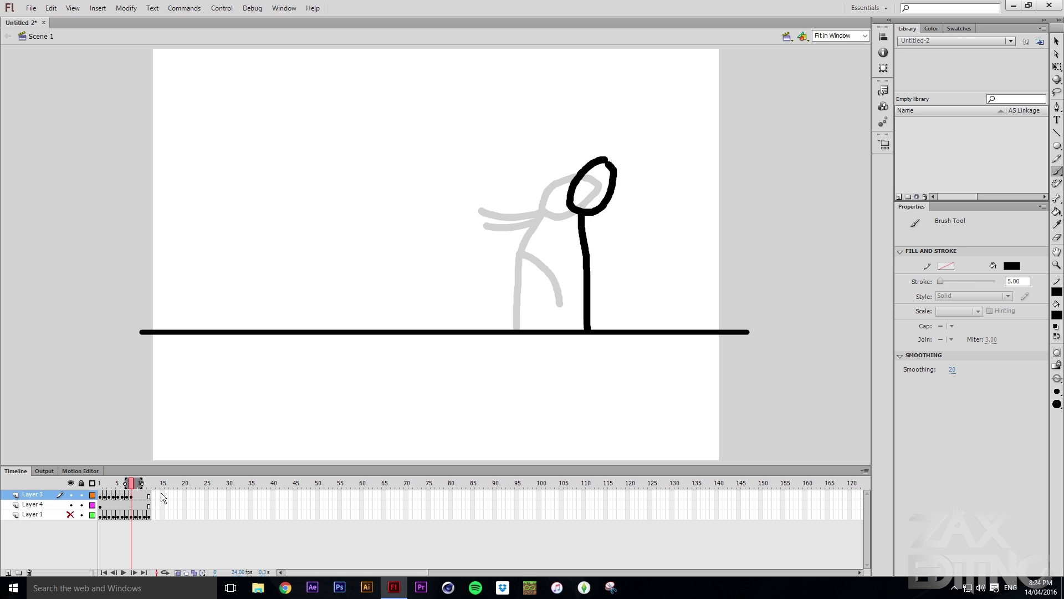
mouse_move(135, 486)
left_mouse_down()
mouse_move(109, 486)
mouse_move(132, 489)
left_mouse_up()
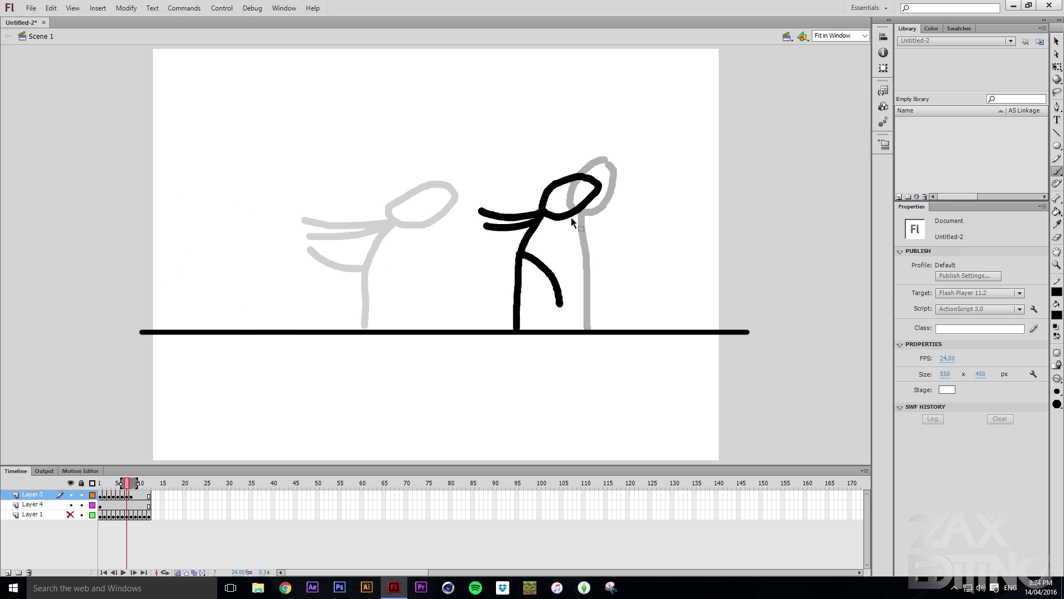
key(".")
key("Delete")
Draw a more upright pose on frame 8 with a raised oval head, planted leg, slightly advanced front leg and lowered arms behind the body.
mouse_move(612, 136)
left_mouse_down()
mouse_move(619, 168)
mouse_move(584, 144)
mouse_move(623, 173)
mouse_move(610, 135)
left_mouse_up()
key("ctrl+z")
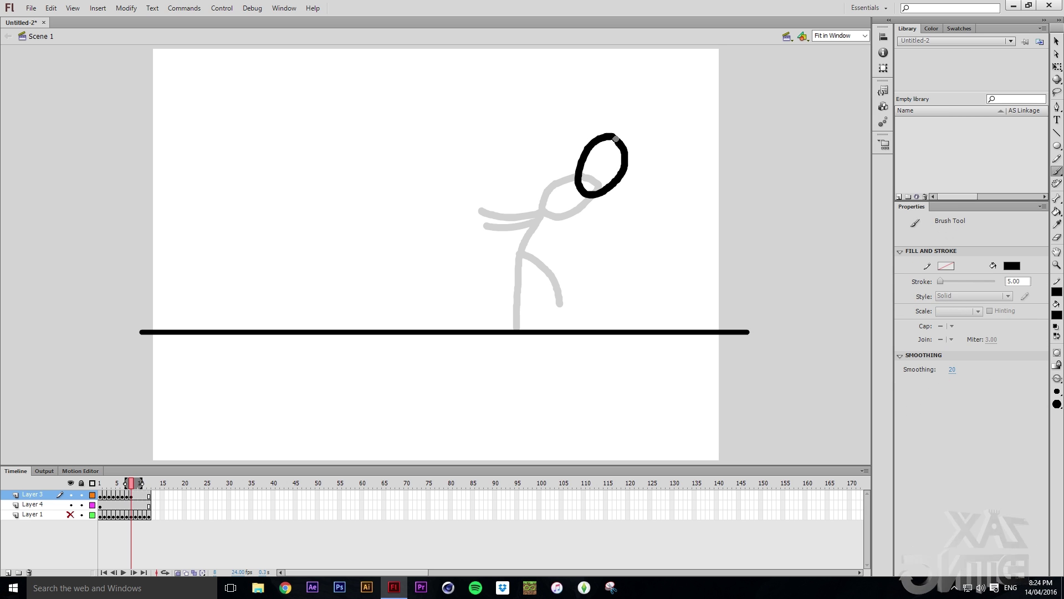
mouse_move(131, 488)
left_mouse_down()
mouse_move(108, 492)
mouse_move(135, 488)
left_mouse_up()
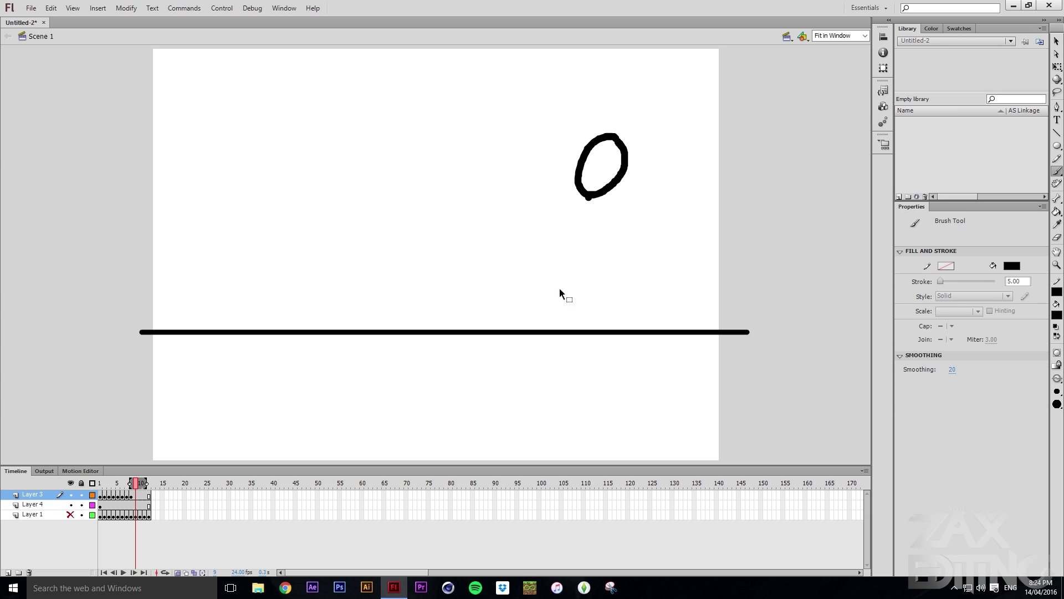
left_click(131, 482)
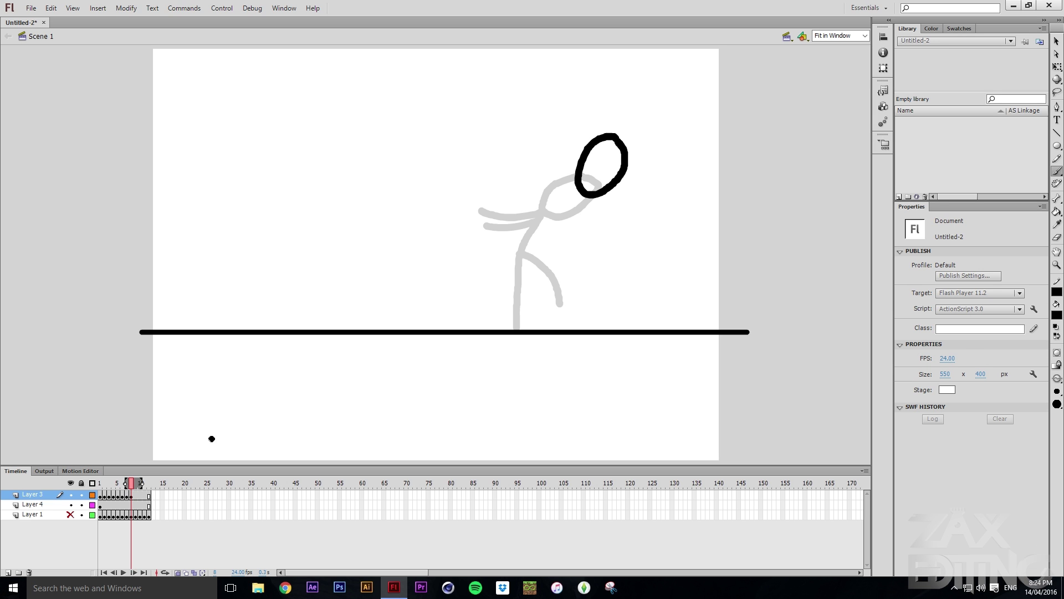
left_click_drag(585, 195, 578, 331)
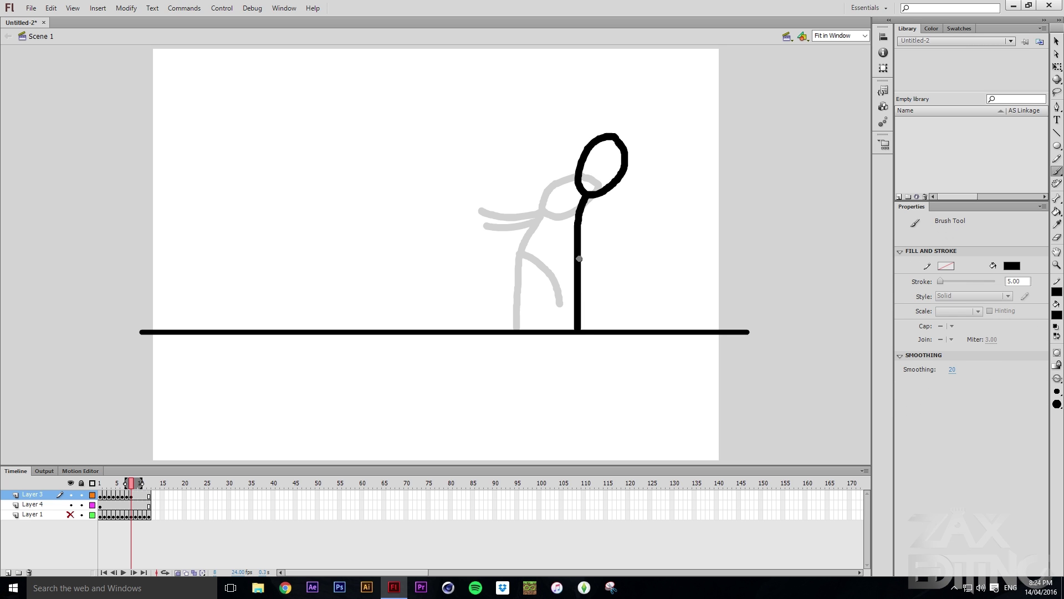
left_click_drag(579, 258, 601, 316)
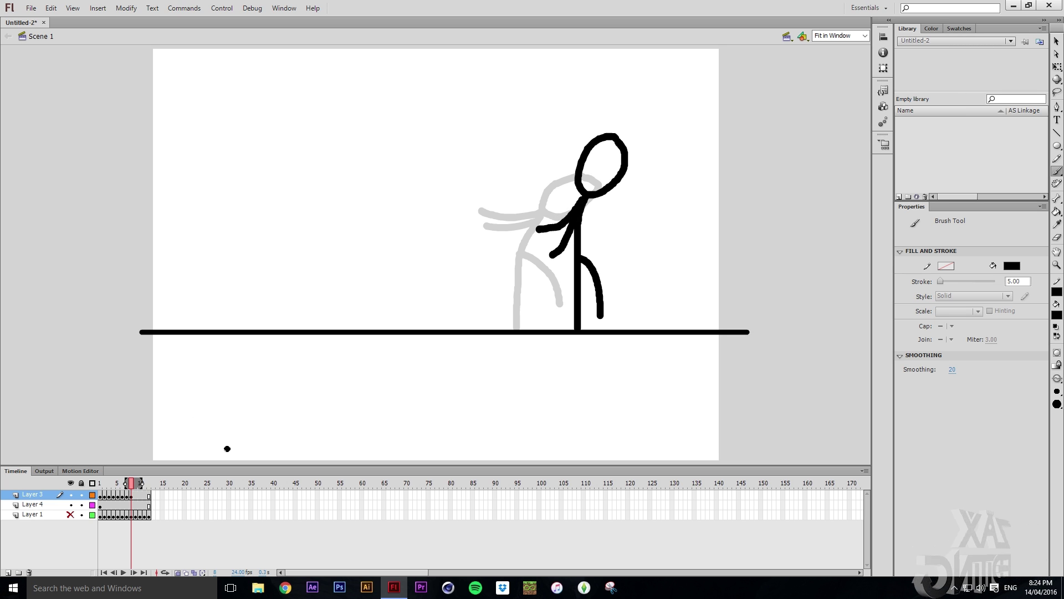
left_click(135, 483)
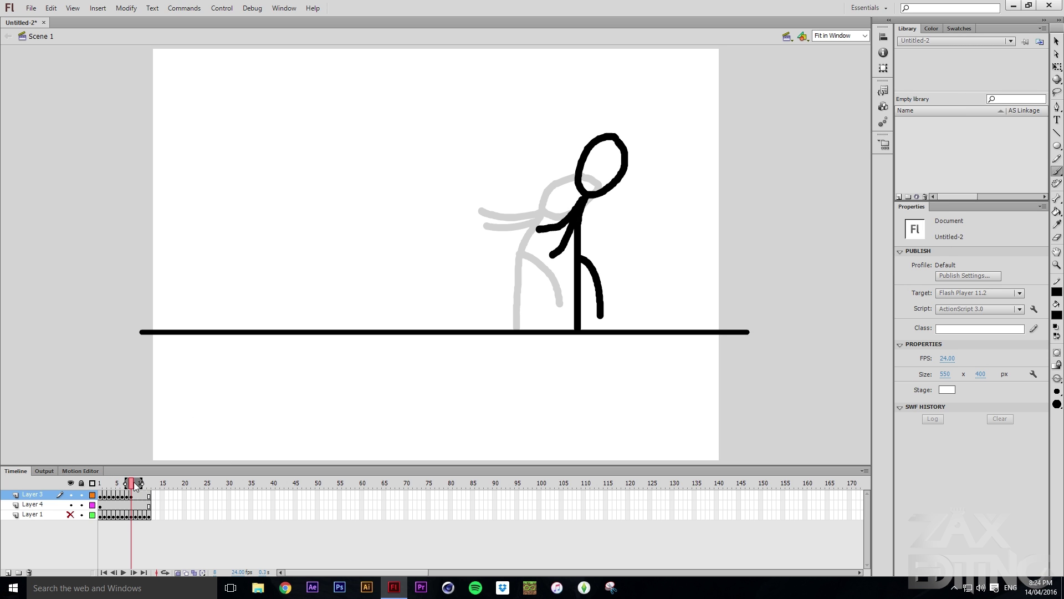
left_click_drag(615, 131, 579, 139)
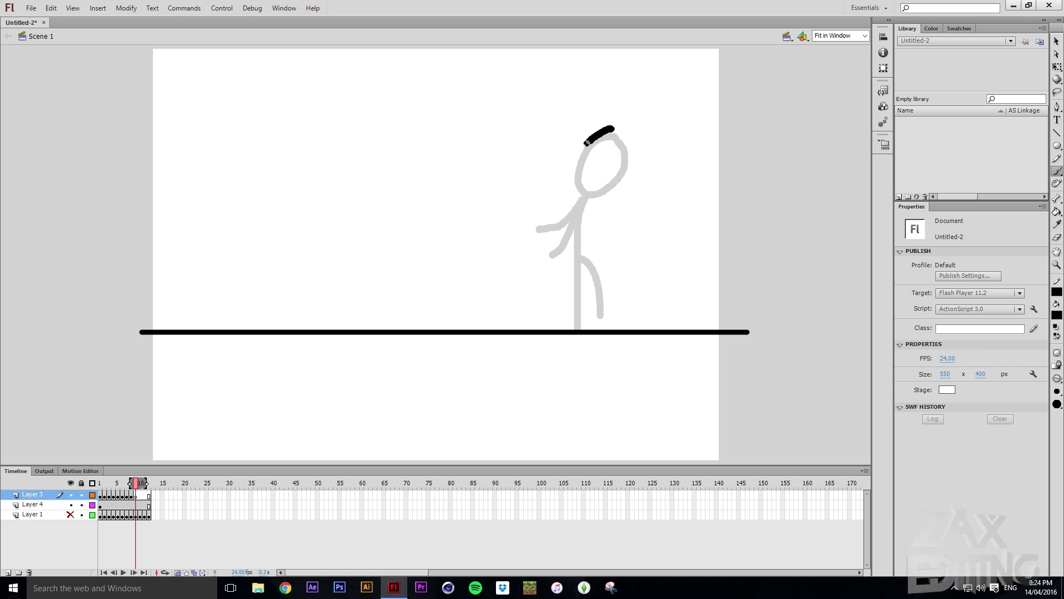
key("ctrl+z")
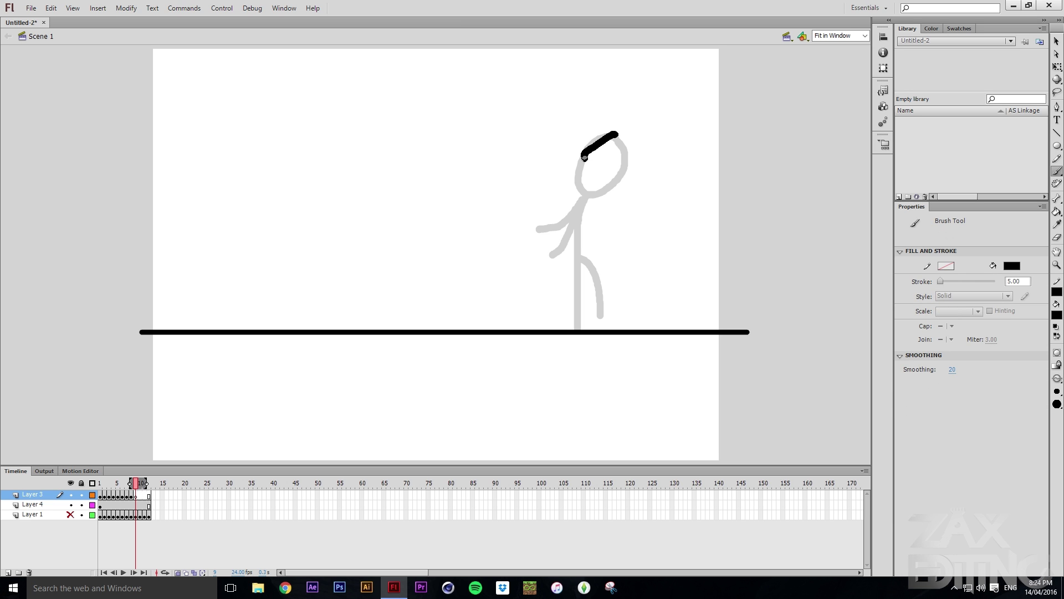
key("ctrl+z")
key("ctrl+z")
Draw a nearly upright pose on frame 9 with an oval head, legs planted apart, one arm trailing and the other hanging slightly forward.
mouse_move(629, 130)
left_mouse_down()
mouse_move(604, 174)
mouse_move(616, 183)
mouse_move(643, 167)
mouse_move(624, 132)
left_mouse_up()
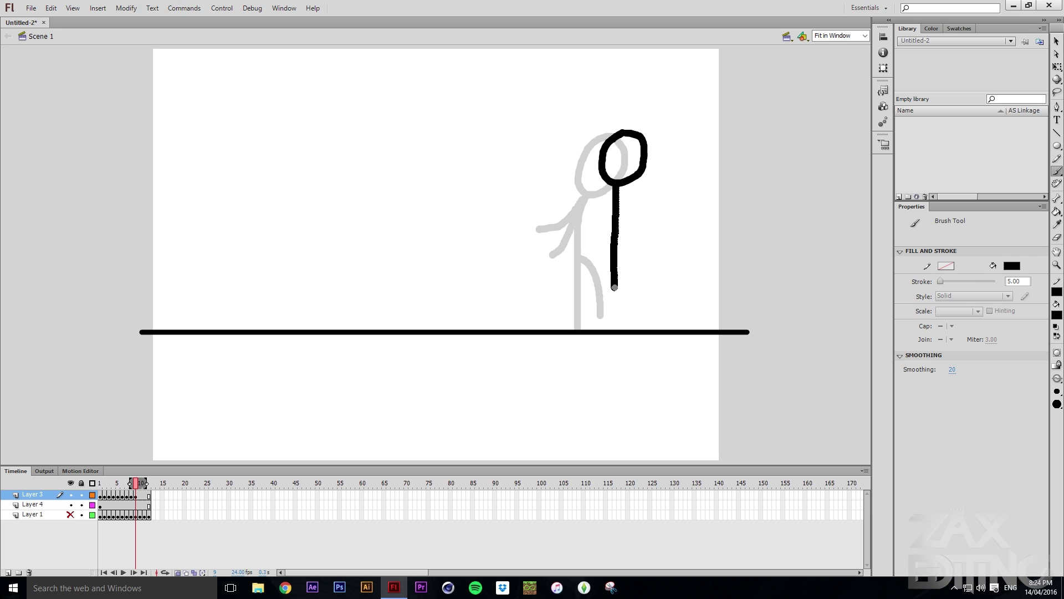
key("ctrl+z")
left_click_drag(618, 188, 601, 328)
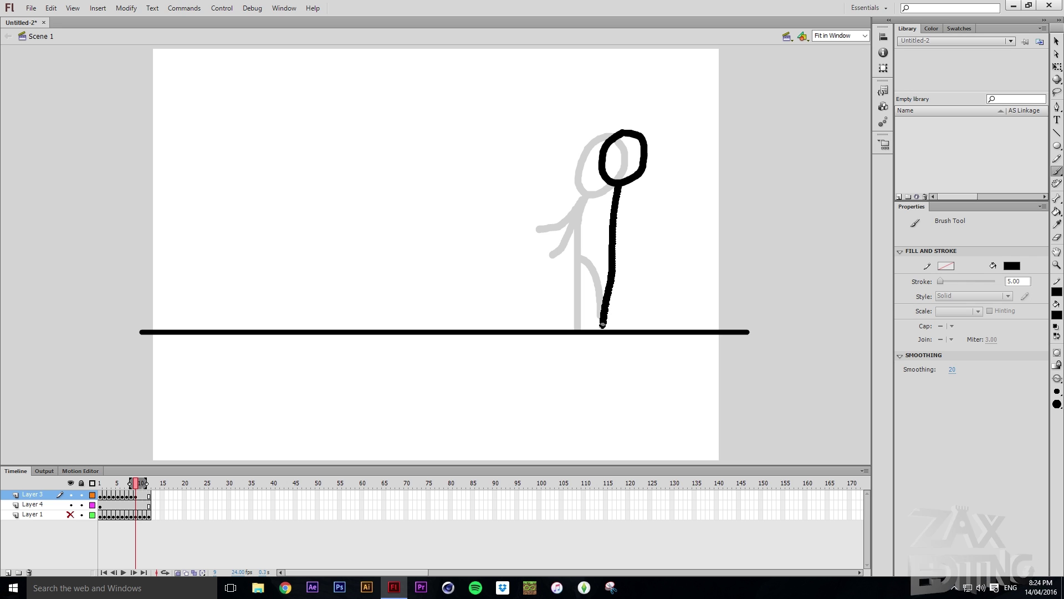
left_click_drag(619, 276, 631, 321)
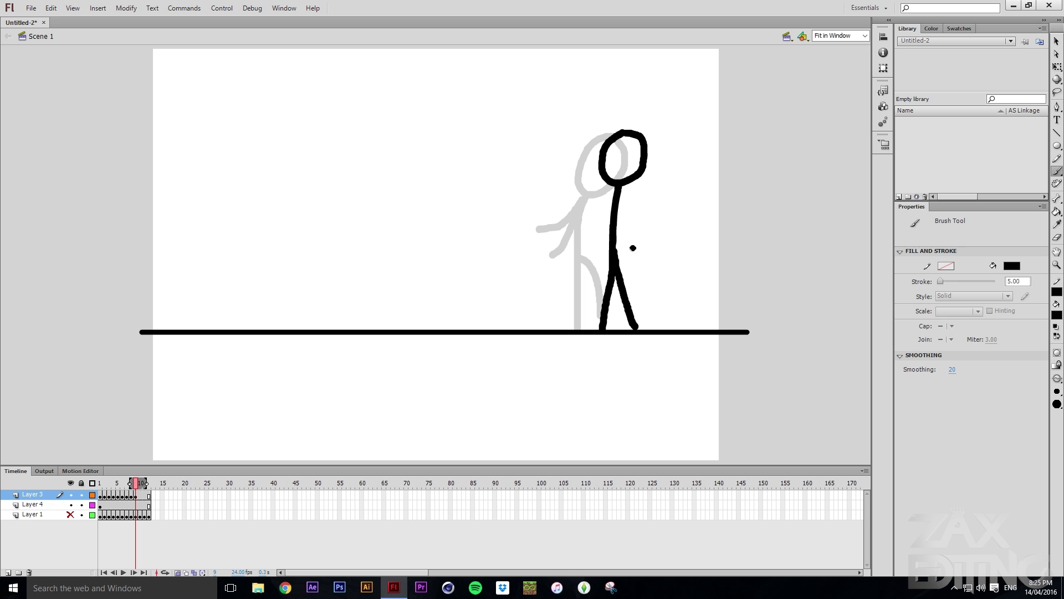
key("ctrl+z")
left_click_drag(613, 210, 591, 226)
left_click_drag(615, 214, 627, 253)
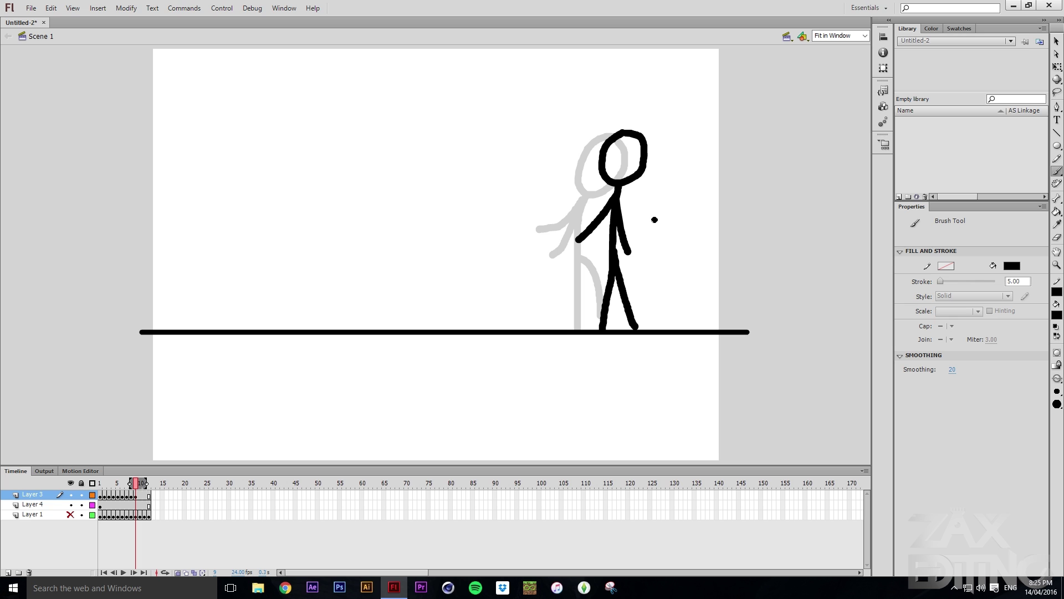
Insert a blank keyframe at frame 10 and draw the figure standing with a tilted oval head, spread legs and both arms lowered.
key("F7")
mouse_move(643, 134)
left_mouse_down()
mouse_move(605, 151)
mouse_move(610, 184)
mouse_move(641, 182)
mouse_move(600, 161)
mouse_move(611, 189)
mouse_move(635, 182)
mouse_move(632, 132)
left_mouse_up()
key("ctrl+z")
mouse_move(619, 192)
left_mouse_down()
mouse_move(599, 328)
mouse_move(617, 267)
mouse_move(633, 327)
left_mouse_up()
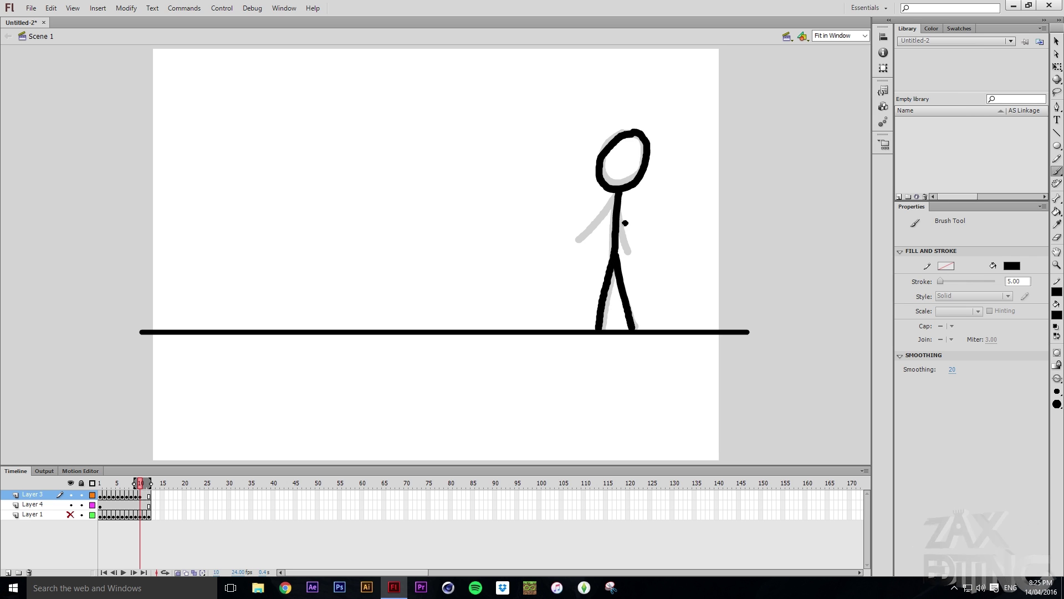
left_click_drag(616, 209, 642, 256)
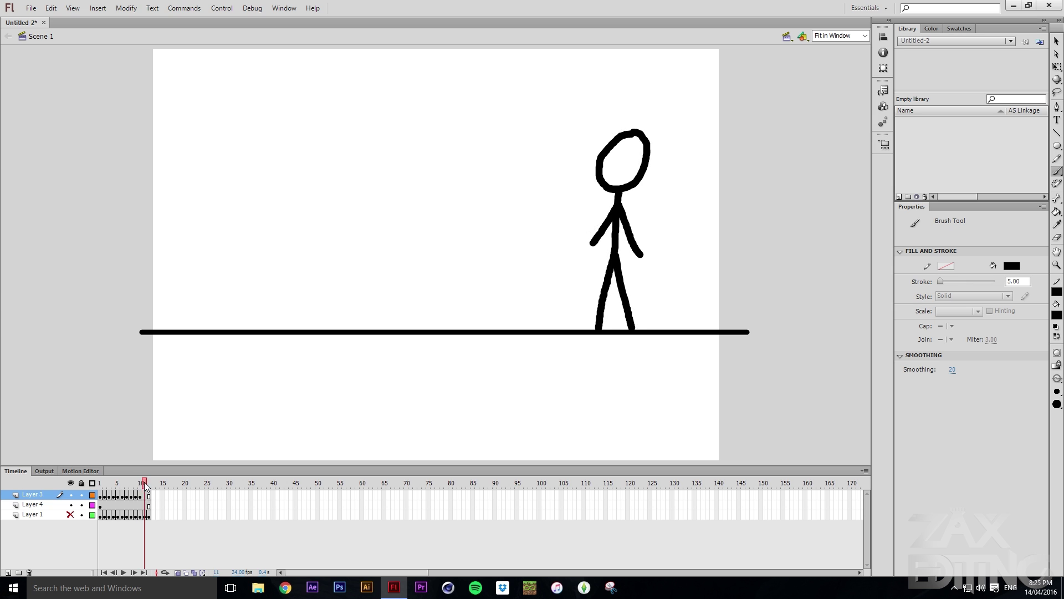
Turn off onion skinning and play the animation from frame 1.
left_click(100, 483)
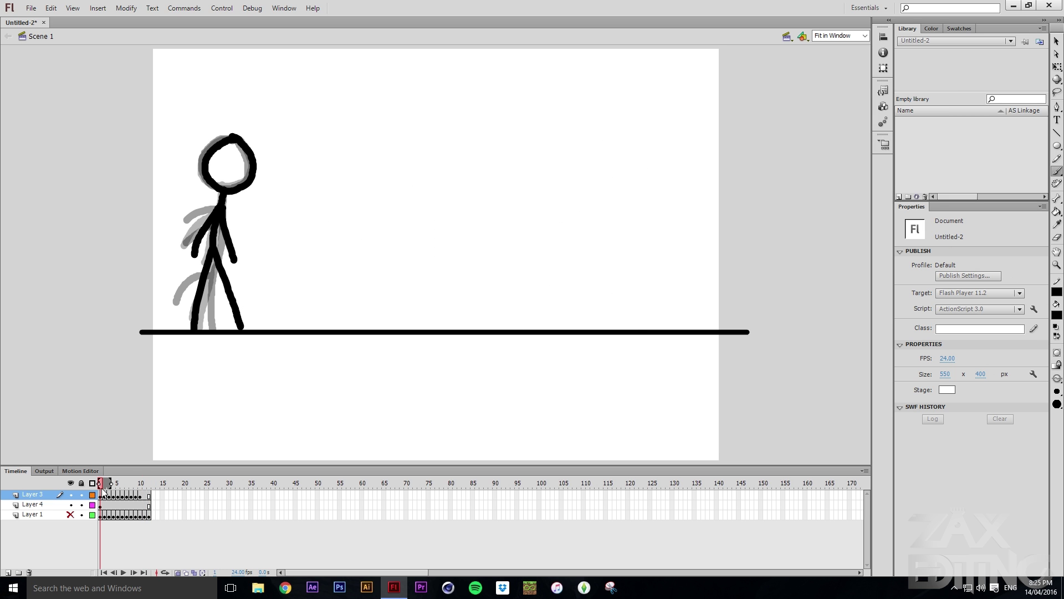
left_click(182, 573)
key("Return")
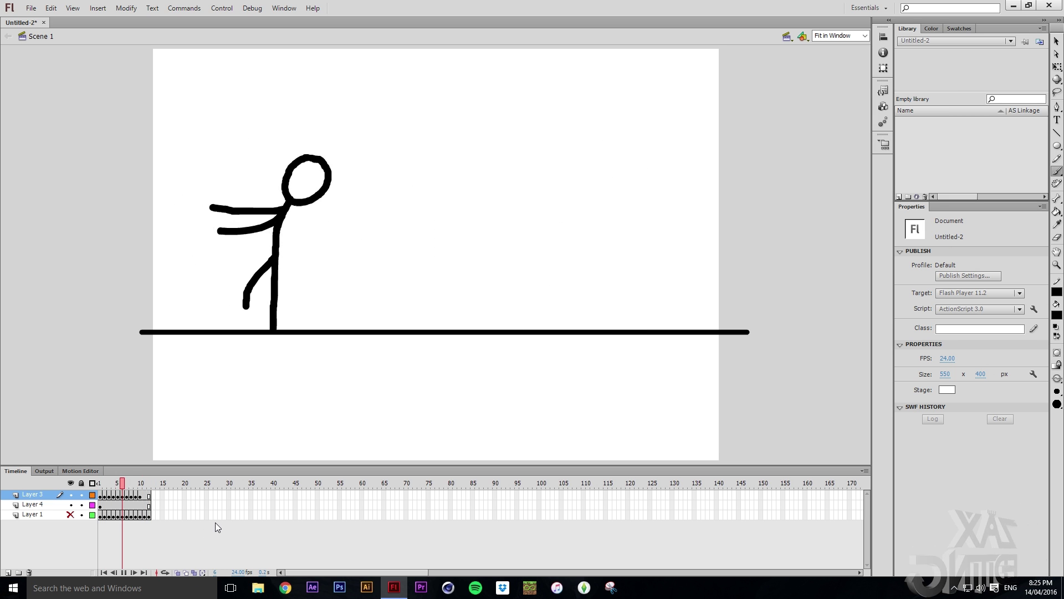
Scrub back through the running poses on frames 6 and 5 to frame 1.
mouse_move(141, 483)
left_mouse_down()
mouse_move(84, 484)
mouse_move(134, 484)
mouse_move(87, 486)
mouse_move(124, 490)
left_mouse_up()
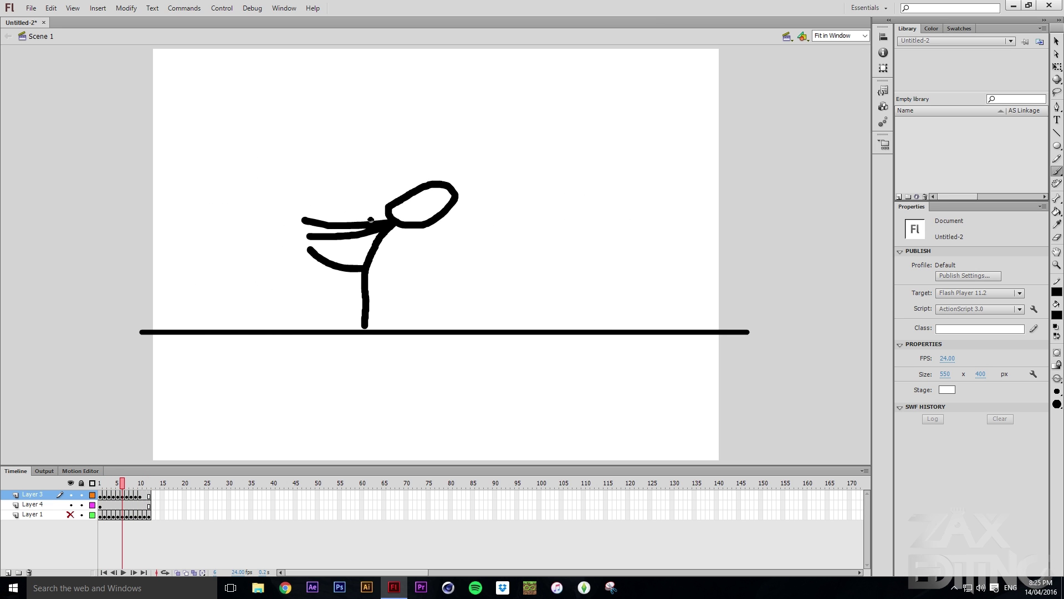
left_click(117, 487)
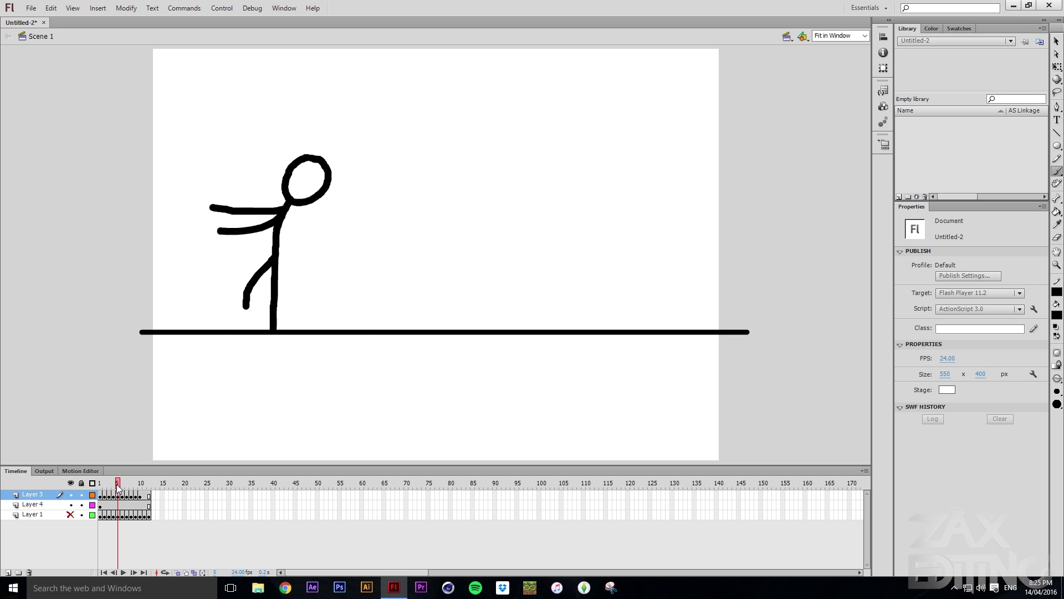
mouse_move(117, 488)
left_mouse_down()
mouse_move(132, 491)
mouse_move(108, 490)
mouse_move(141, 493)
mouse_move(101, 495)
mouse_move(143, 492)
mouse_move(99, 493)
left_mouse_up()
Compare Layer 1's original figure with Layer 3's redrawn one by swapping their visibility and back, and play the redrawn version.
left_click(71, 494)
left_click(70, 515)
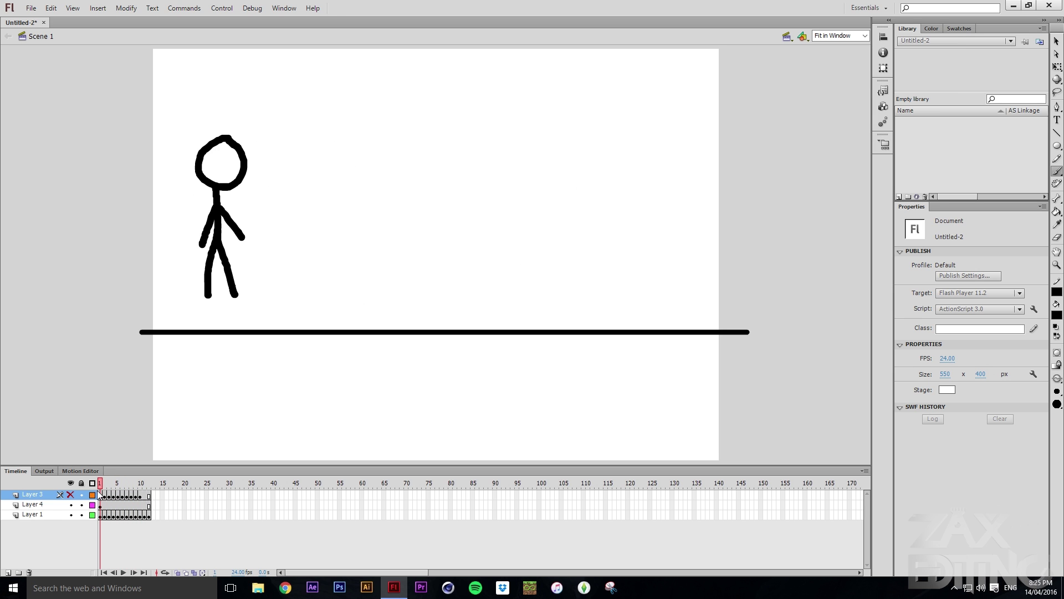
left_click(70, 494)
left_click(70, 514)
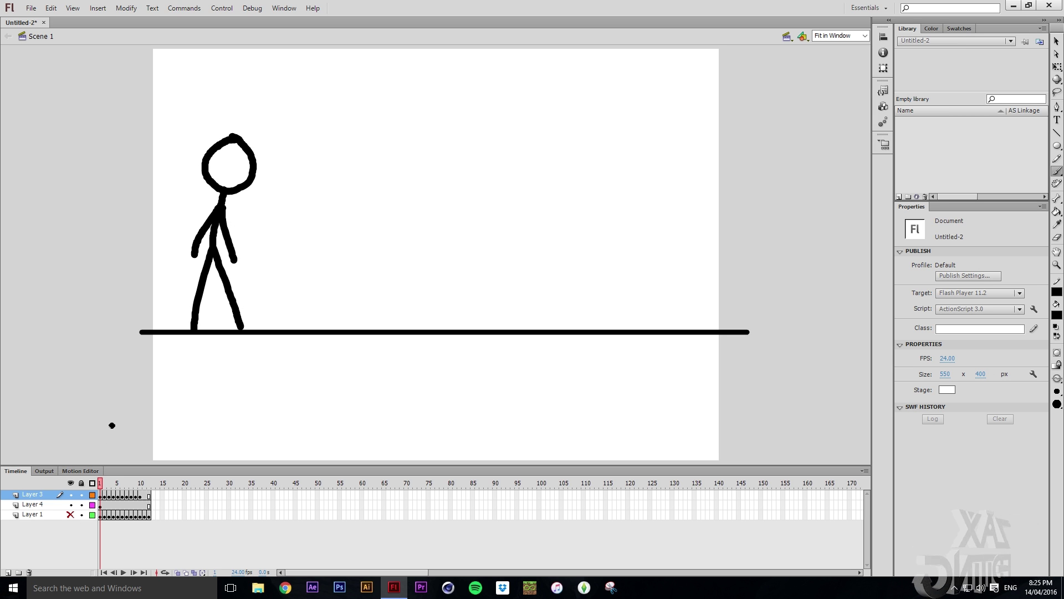
key("Return")
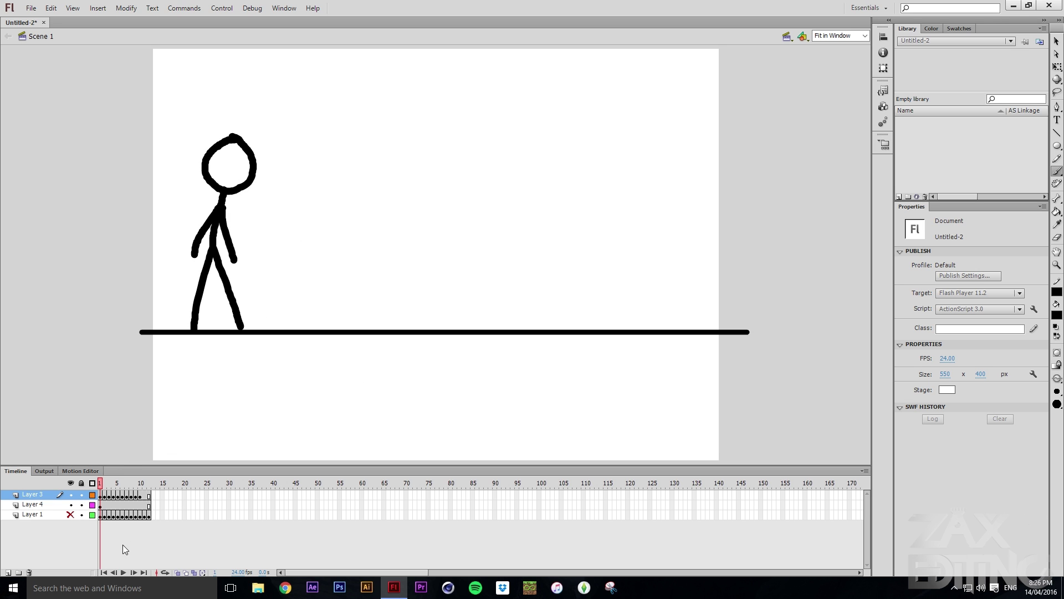
Review the original Layer 1 animation with Layer 3 hidden, and restore Layer 3's visibility with Layer 1 hidden.
left_click(71, 495)
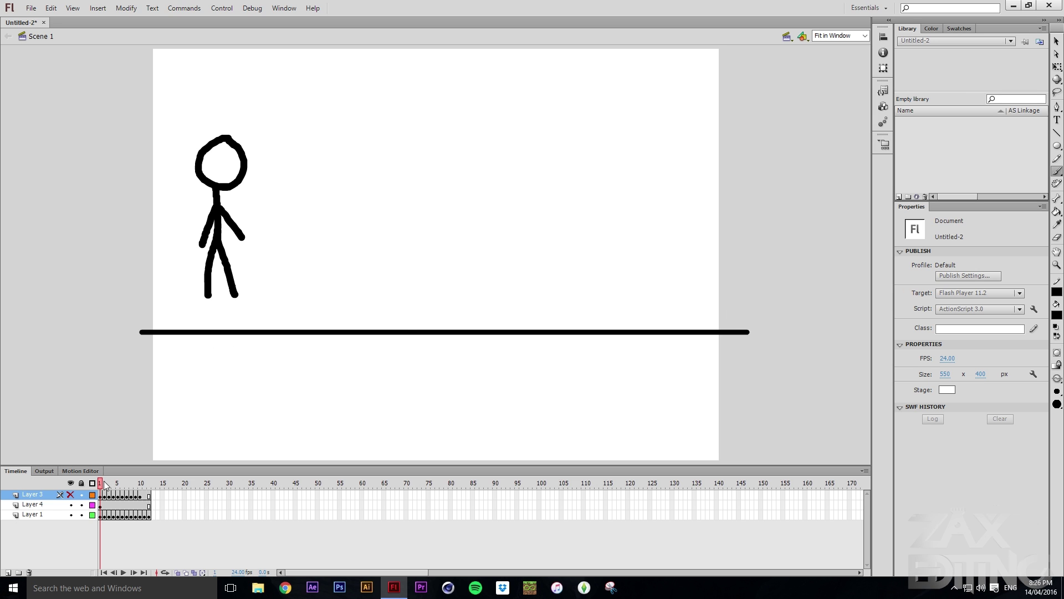
mouse_move(106, 485)
left_mouse_down()
mouse_move(149, 491)
mouse_move(100, 487)
left_mouse_up()
left_click(70, 493)
left_click(71, 514)
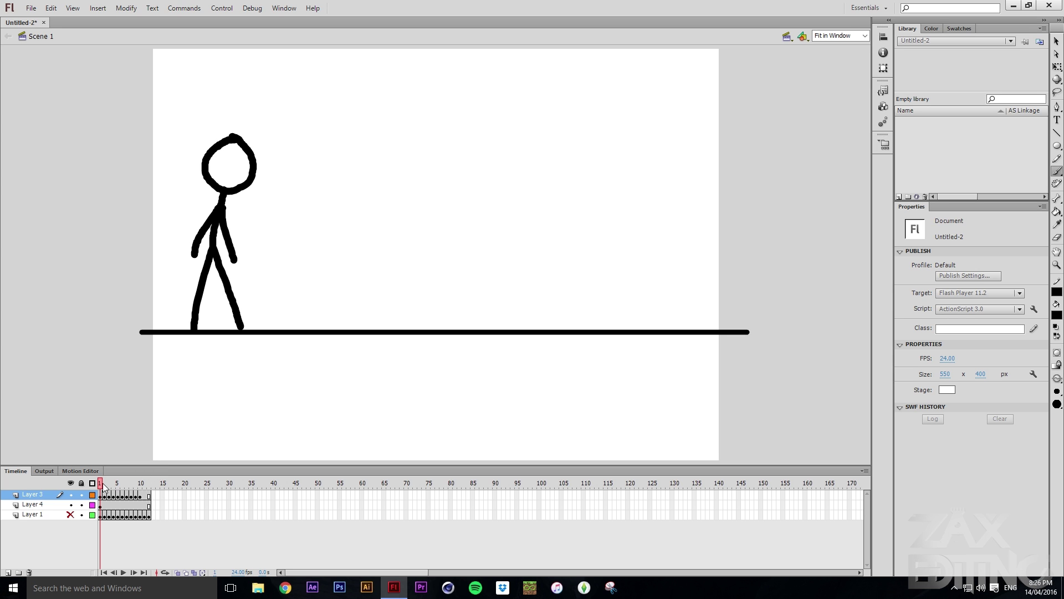
Scrub through the redrawn poses from frame 1 to frame 7, undo the stray oval on frame 7 and return to frame 1.
mouse_move(100, 489)
left_mouse_down()
mouse_move(123, 490)
mouse_move(100, 490)
left_mouse_up()
left_click_drag(102, 487, 125, 497)
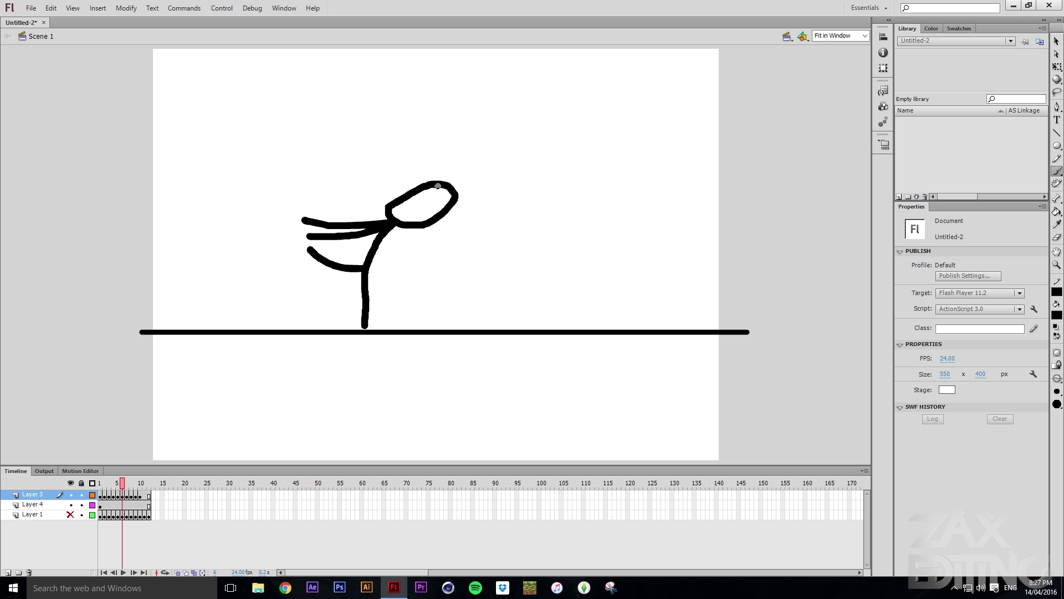
left_click(126, 488)
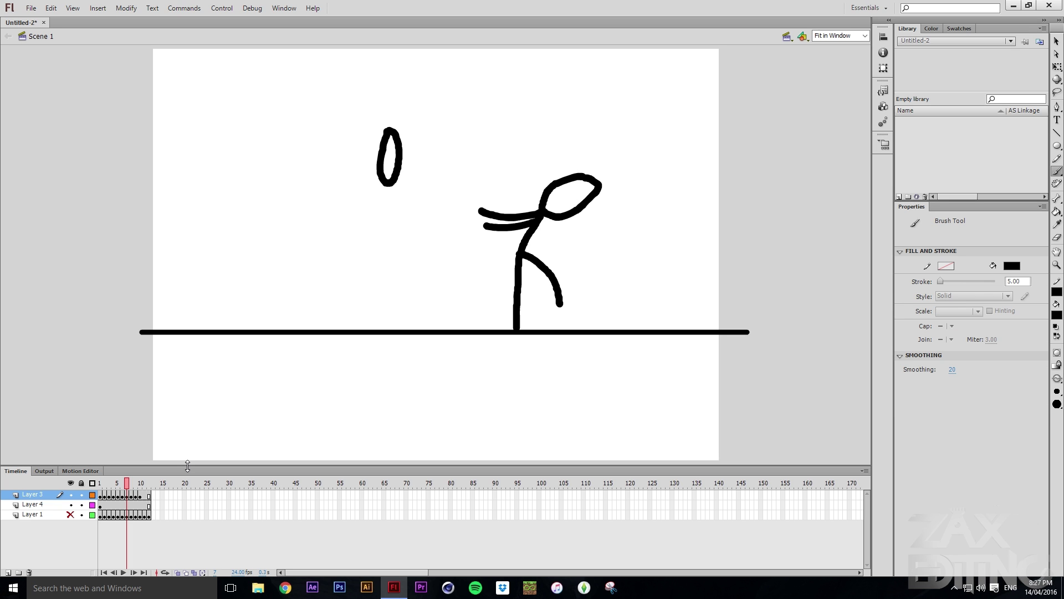
key("ctrl+z")
left_click_drag(131, 485, 100, 487)
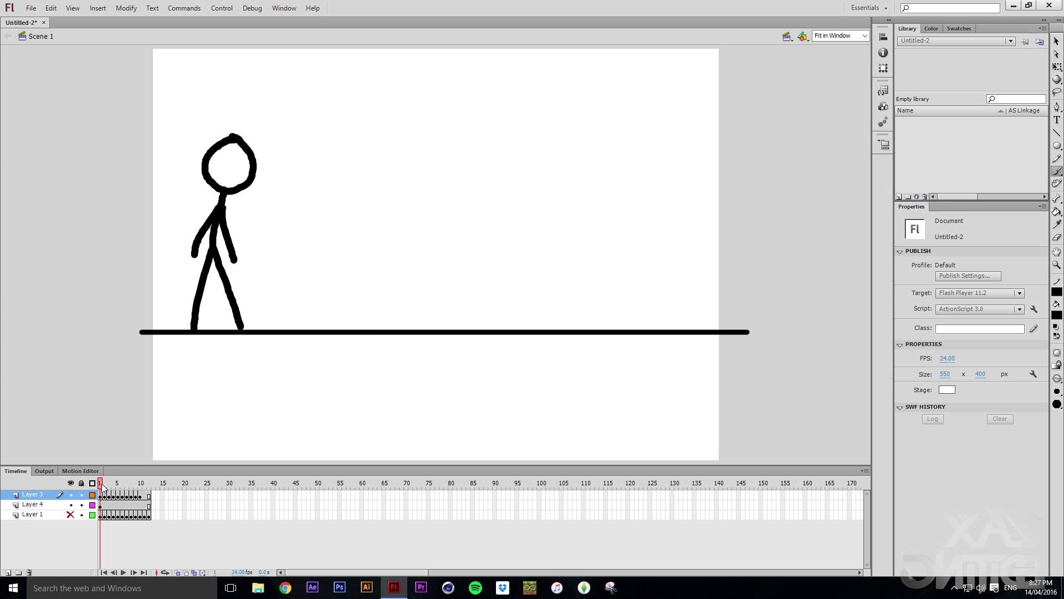